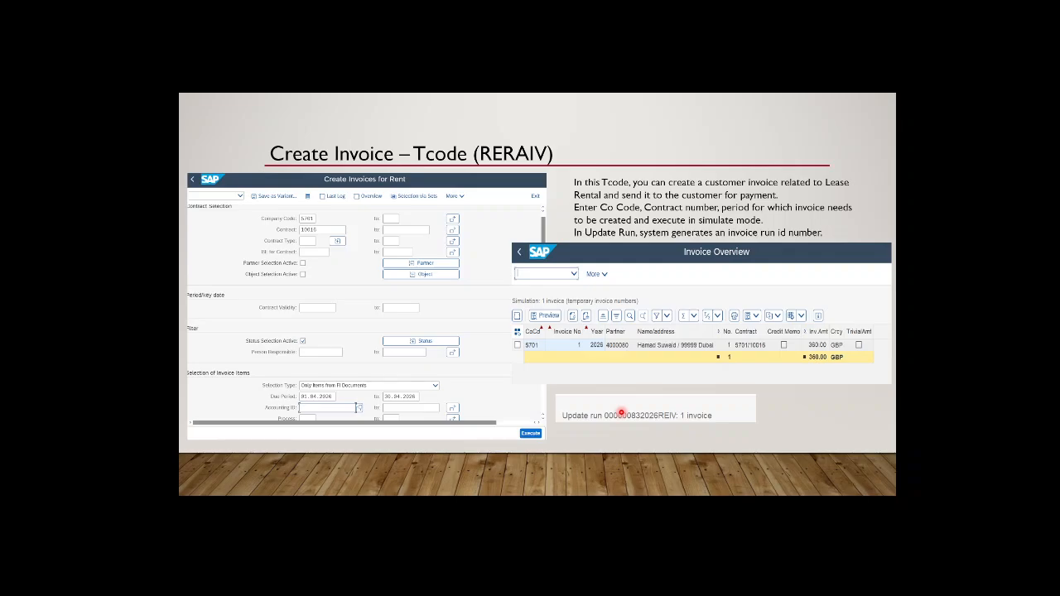
End the slide show, switch to the SAP Easy Access window and open the Business Entity transaction REBDBE
key(Escape)
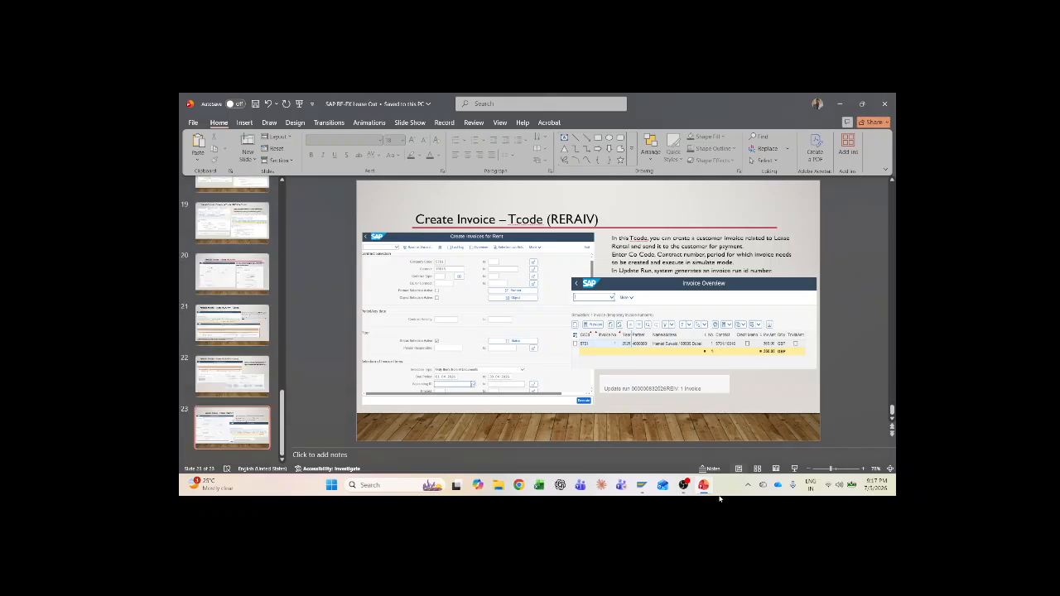
mouse_move(642, 485)
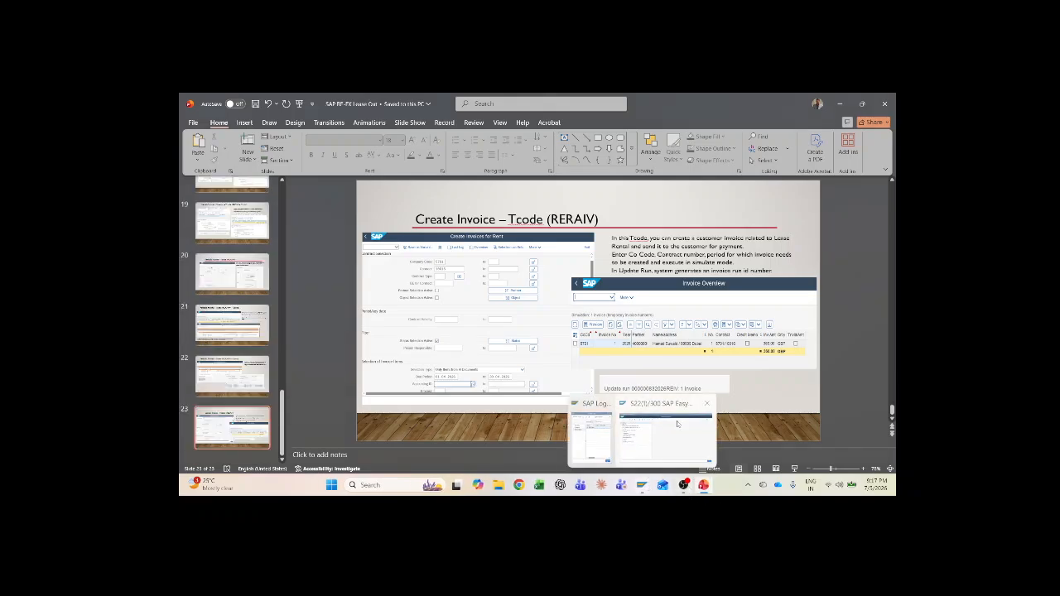
click(676, 421)
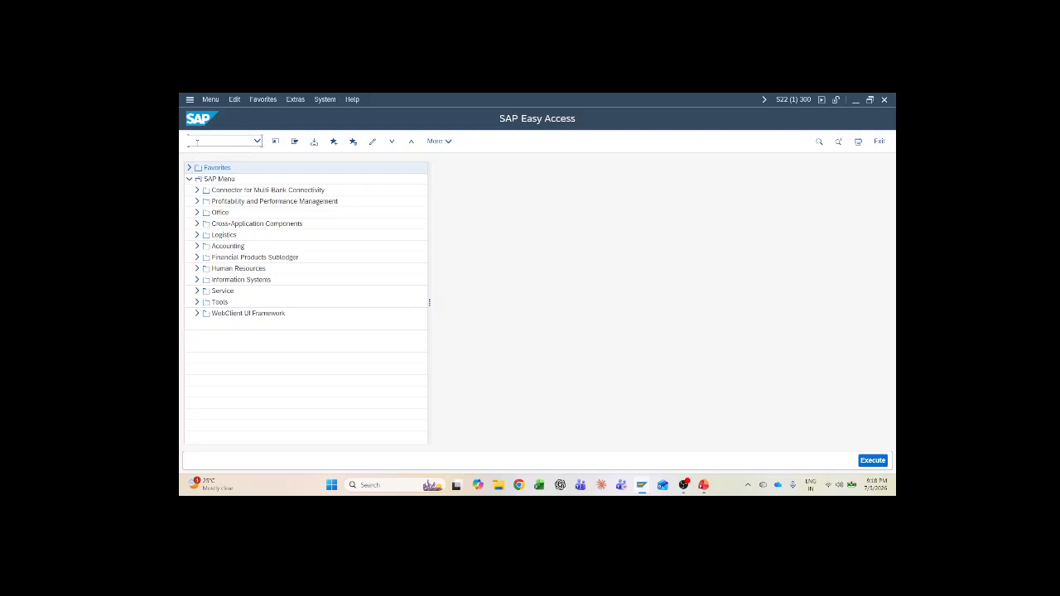
text(REBDBE)
key(Return)
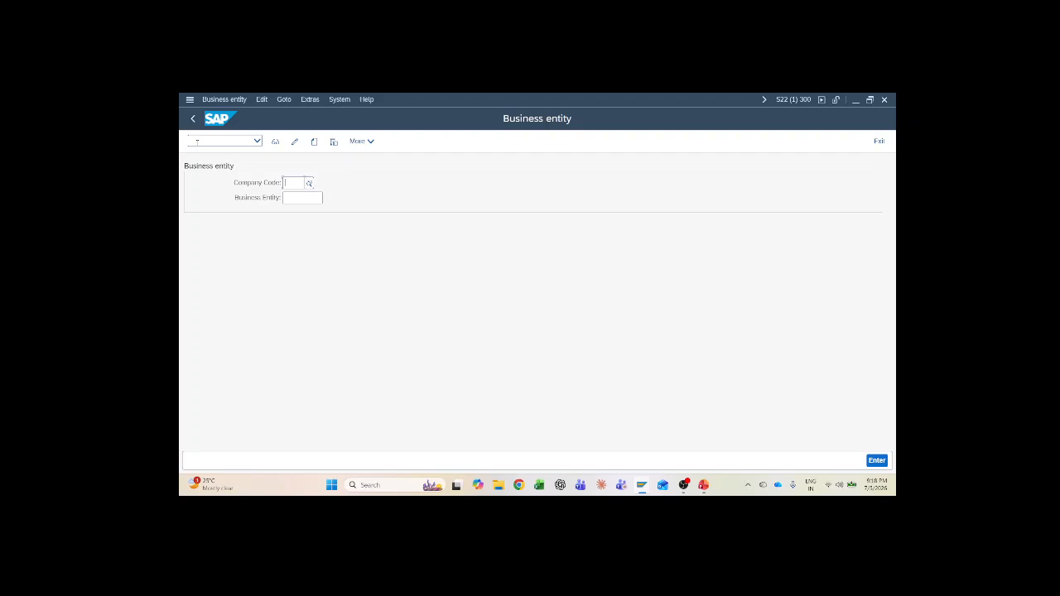
Start creating business entity BE-BLR in company code 5701 and accept its identification
text(5701)
key(Tab)
text(BE-)
click(314, 141)
click(425, 339)
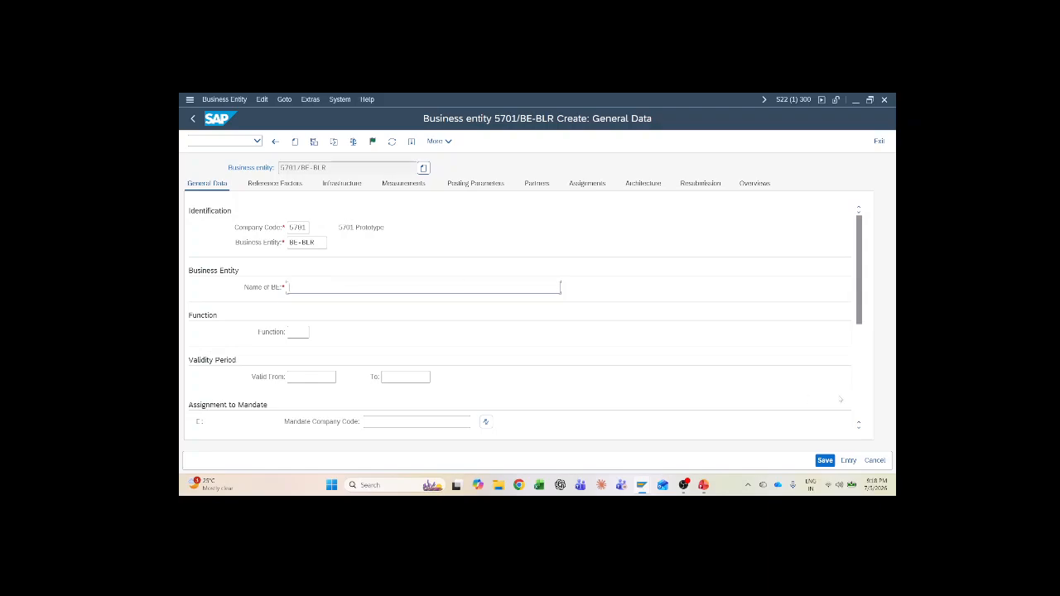
Switch to the PowerPoint presentation and open the "Examples Of Business Entity" slide
click(704, 485)
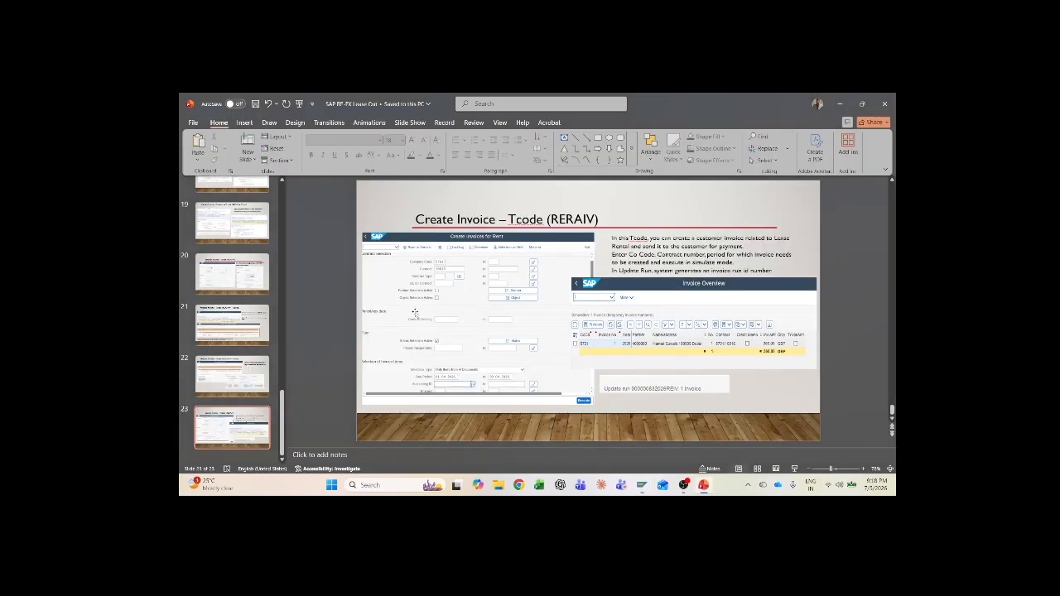
scroll(230, 277, up, 3)
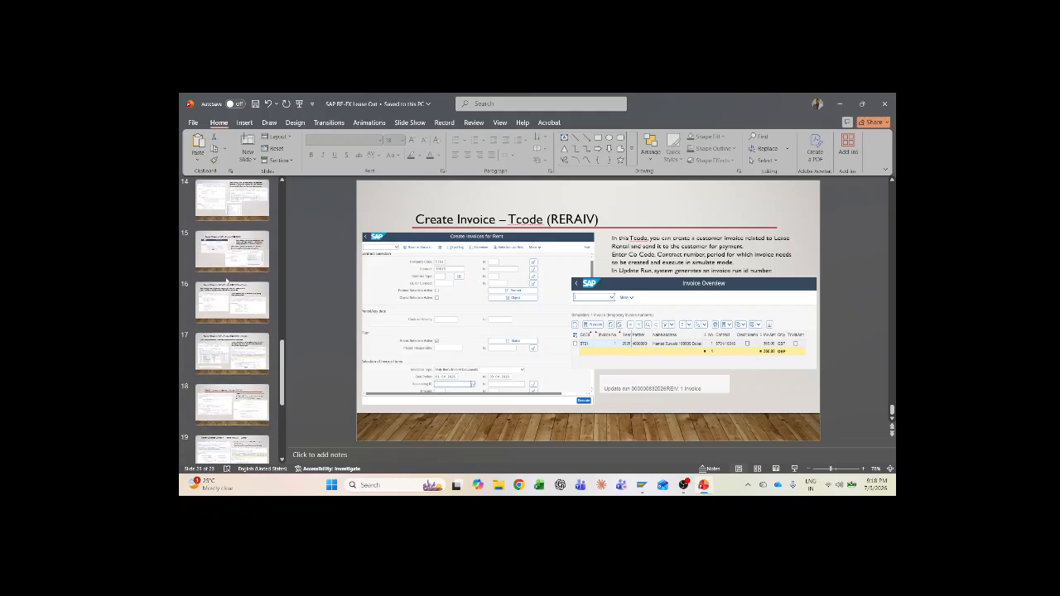
click(232, 271)
click(243, 213)
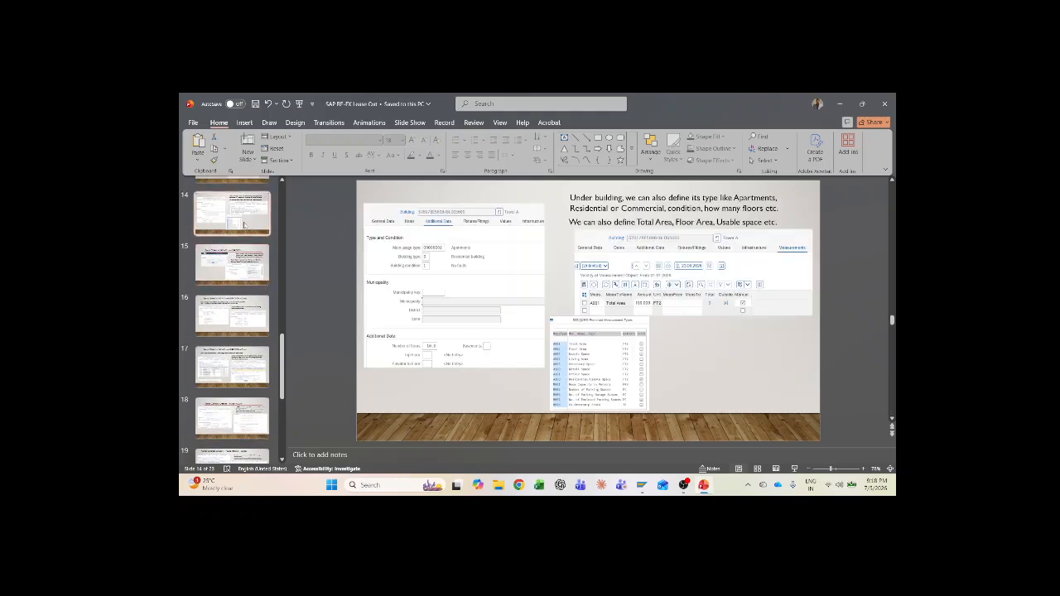
scroll(240, 248, up, 2)
click(240, 259)
click(243, 213)
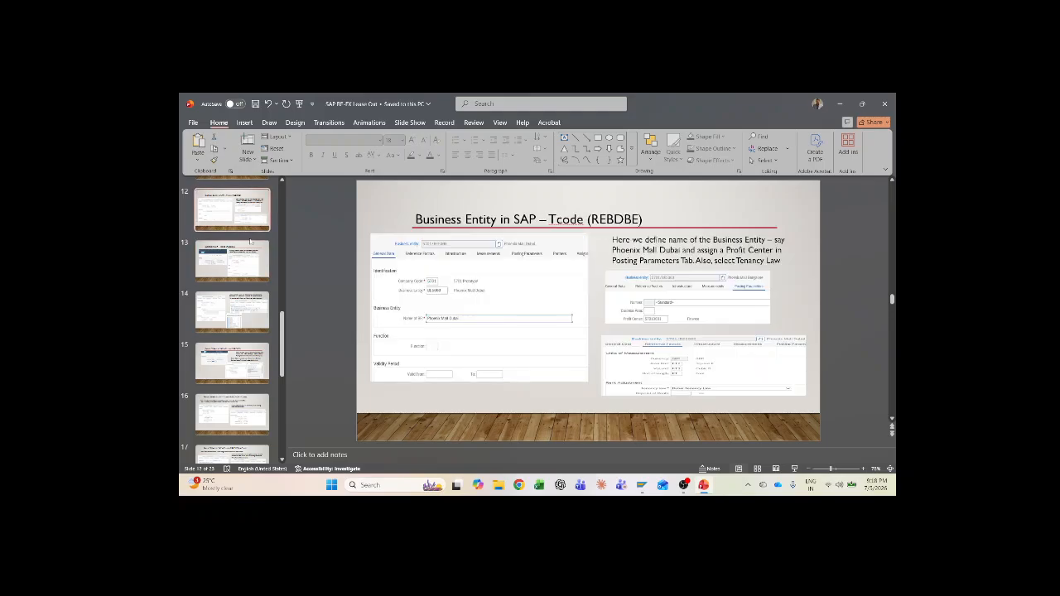
scroll(246, 238, up, 2)
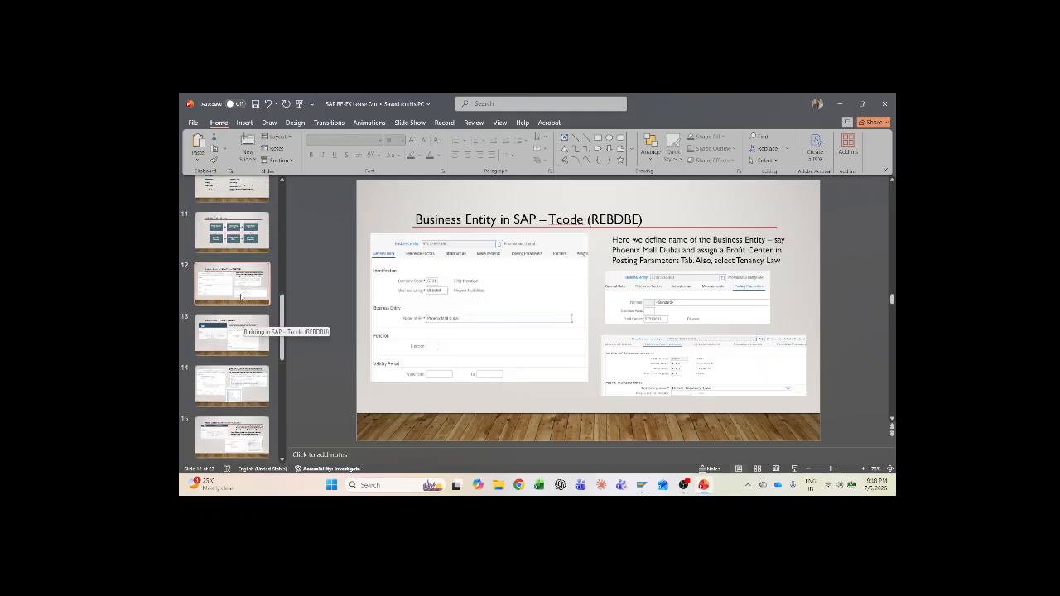
scroll(240, 286, up, 5)
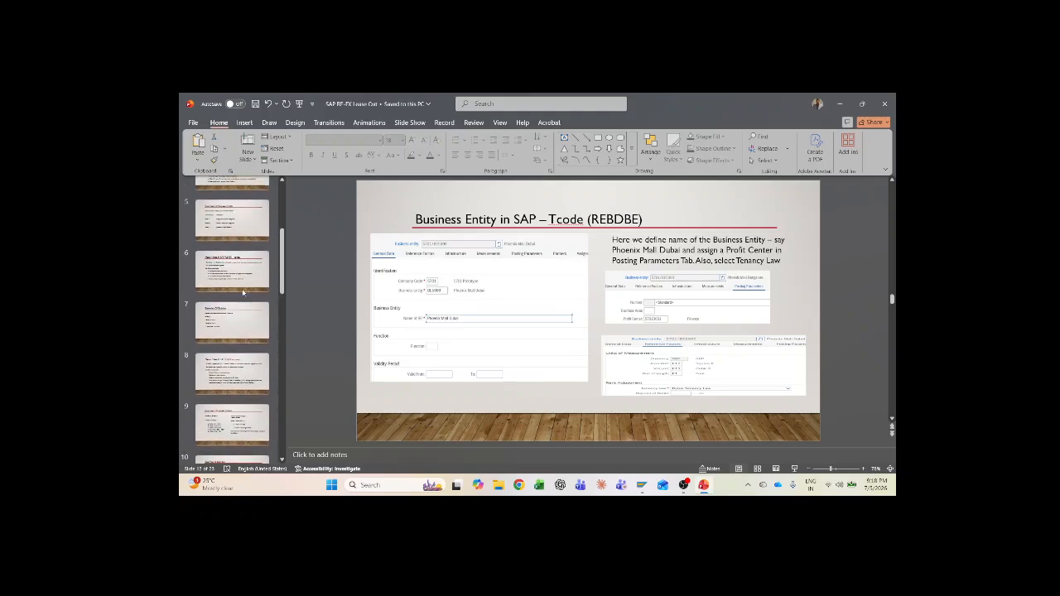
click(235, 278)
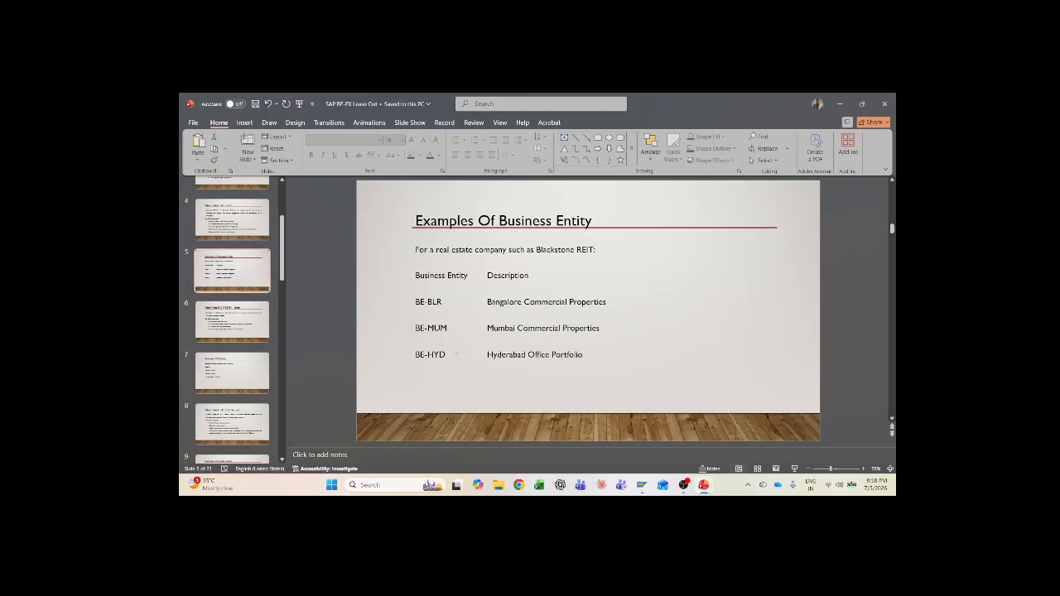
Copy the BE-BLR description "Bangalore Commercial Properties" from the slide and enter it in SAP as the business entity's name
drag(487, 301, 607, 301)
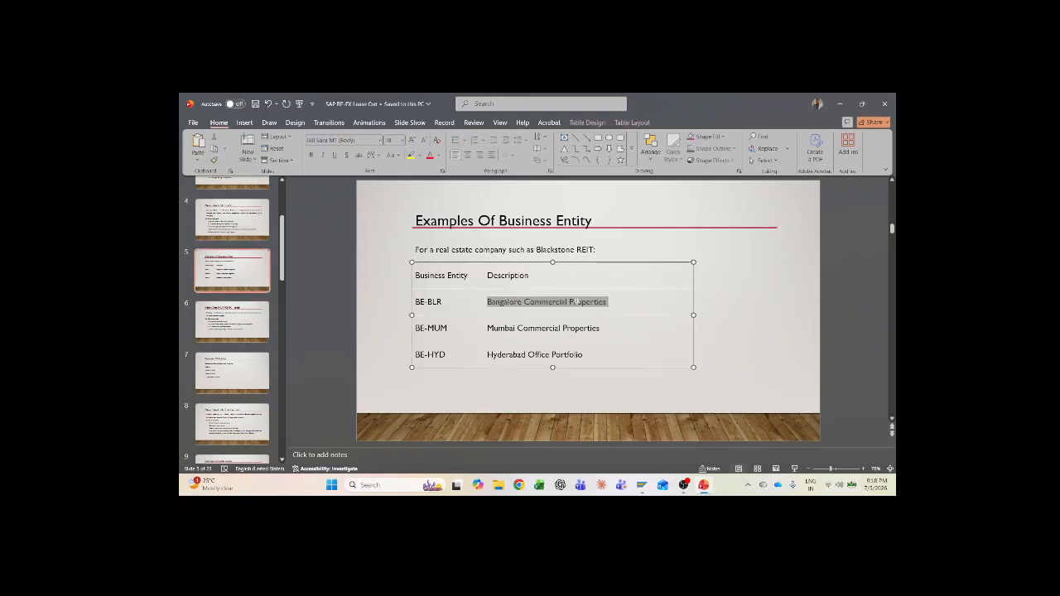
key(ctrl+c)
key(alt+Tab)
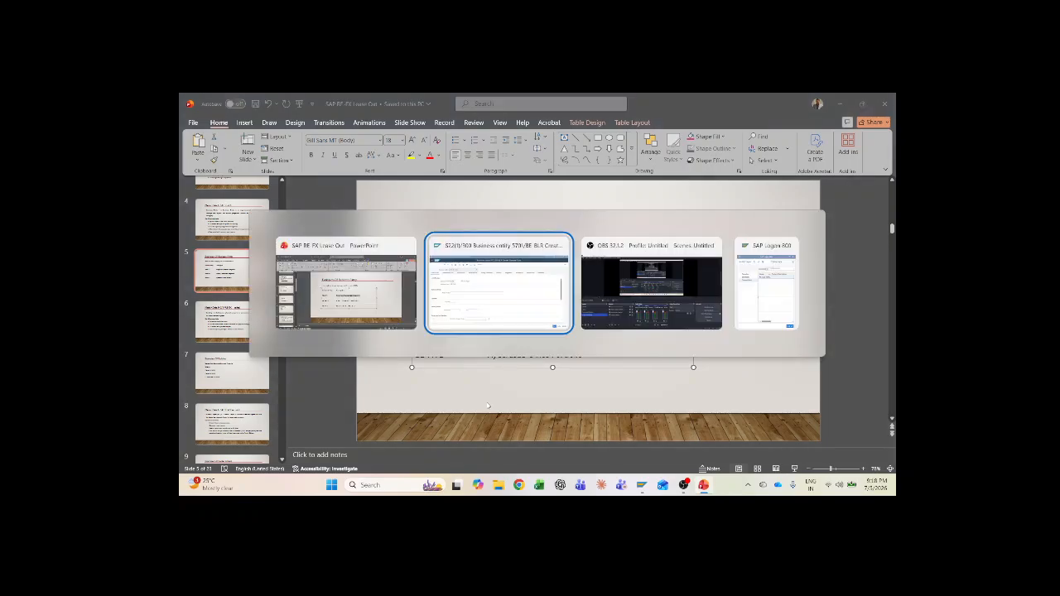
key(ctrl+v)
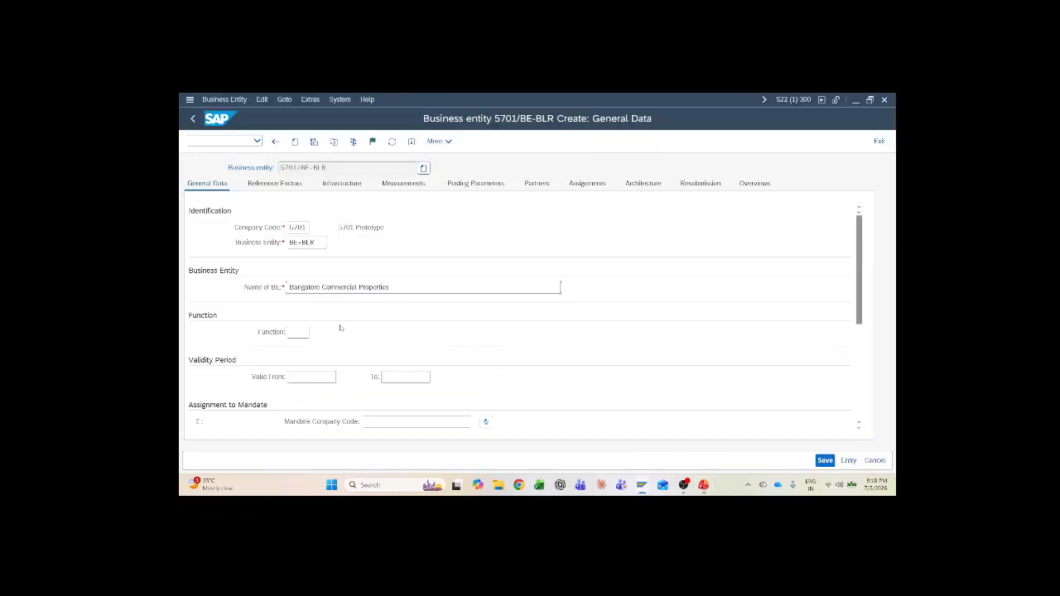
key(Return)
Assign profit center 57010001 in the business entity's posting parameters
scroll(340, 329, down, 3)
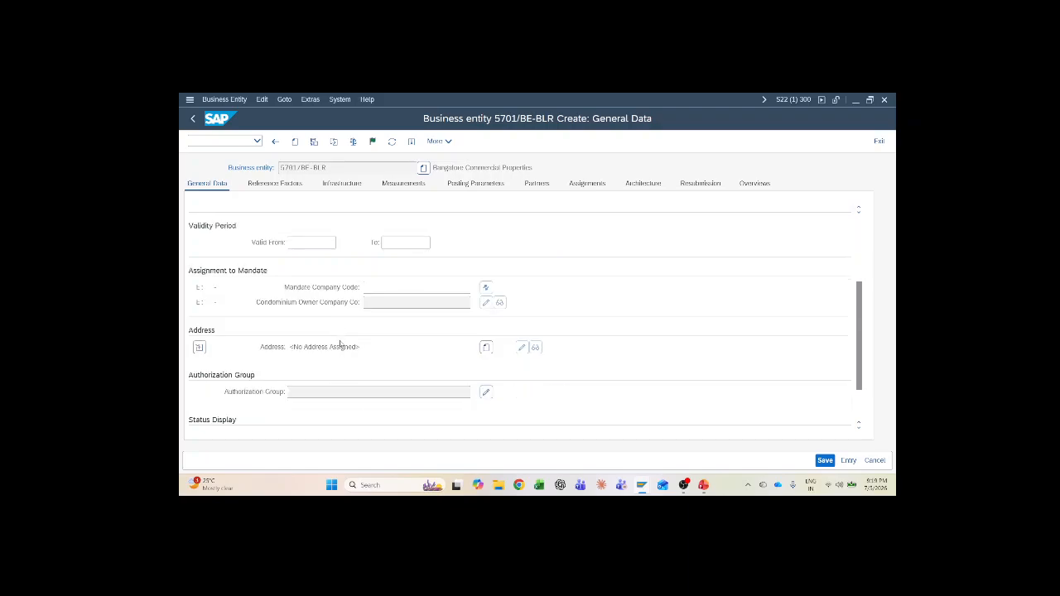
scroll(340, 344, up, 1)
scroll(340, 346, up, 2)
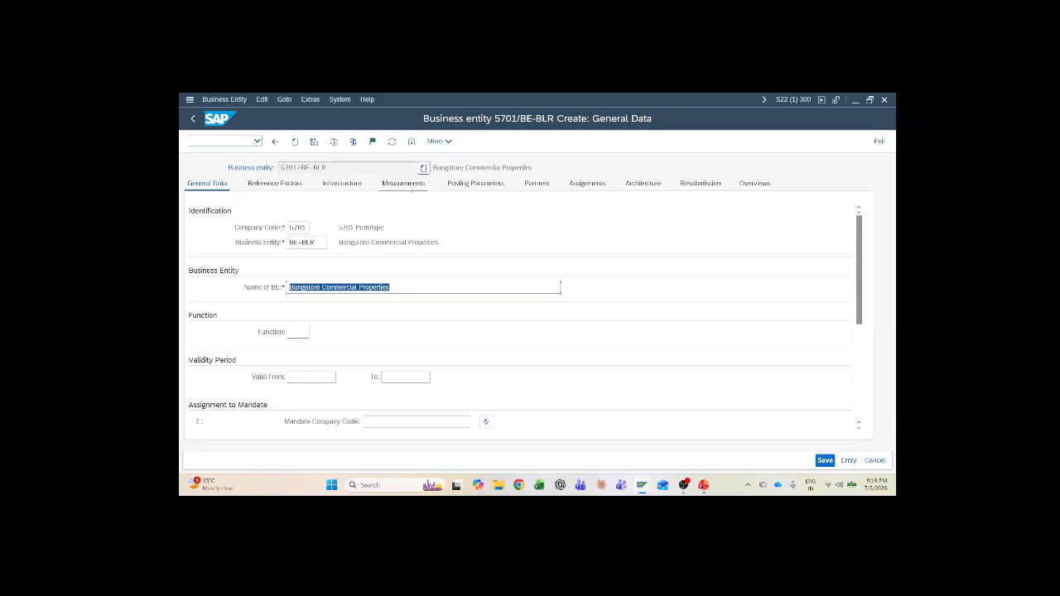
click(469, 185)
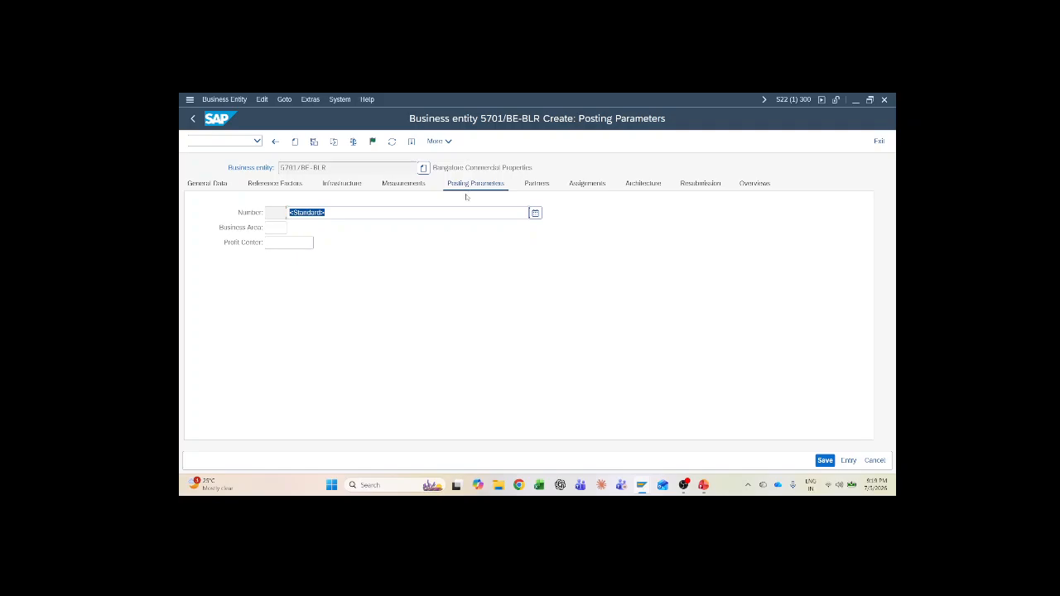
click(289, 243)
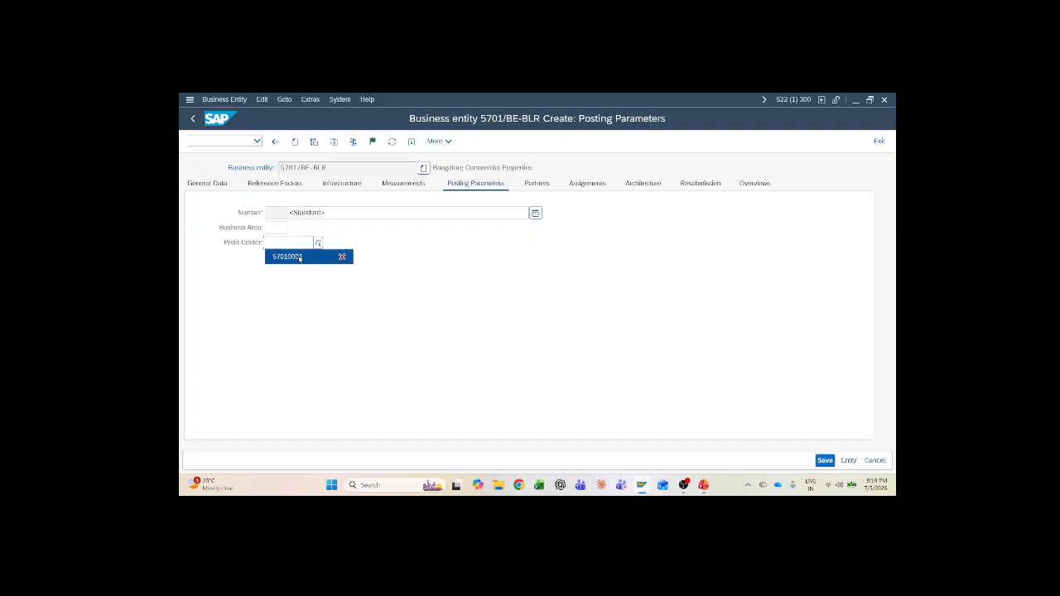
click(300, 257)
key(Return)
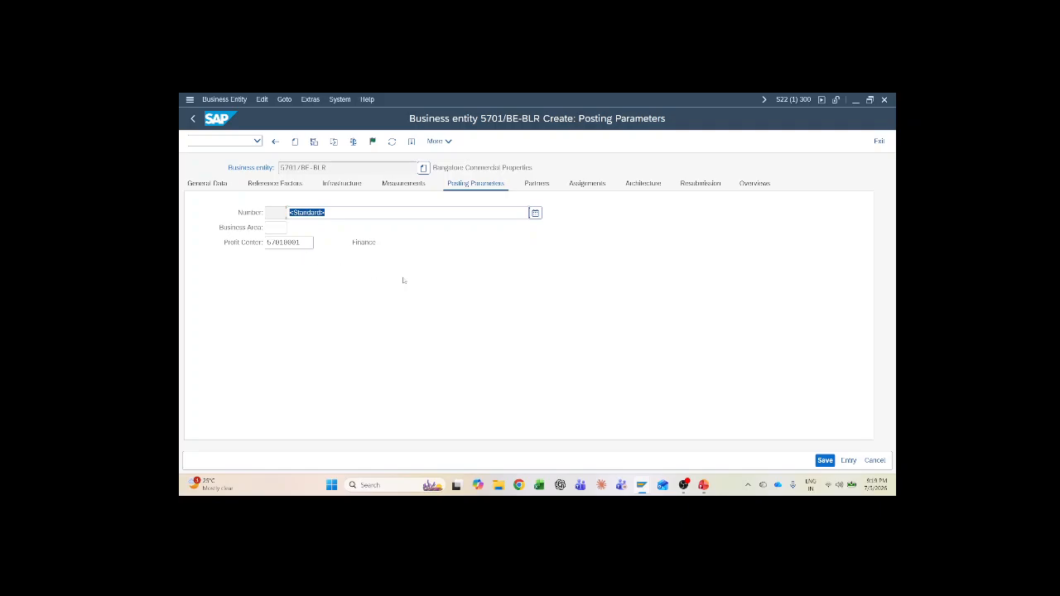
Try to save the business entity and look for the tenancy law field in its general data
click(200, 190)
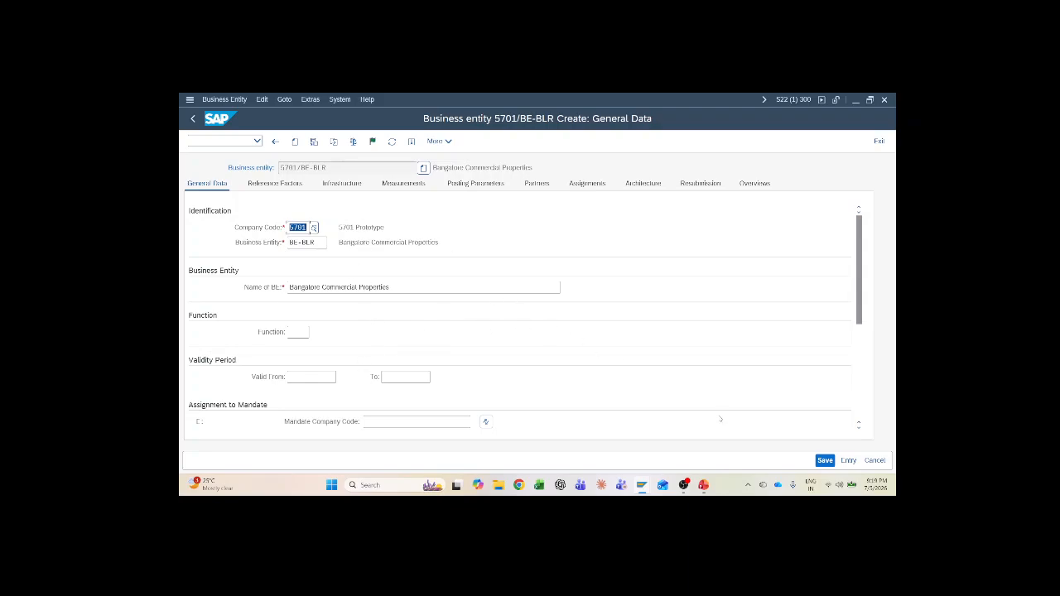
click(825, 460)
click(215, 187)
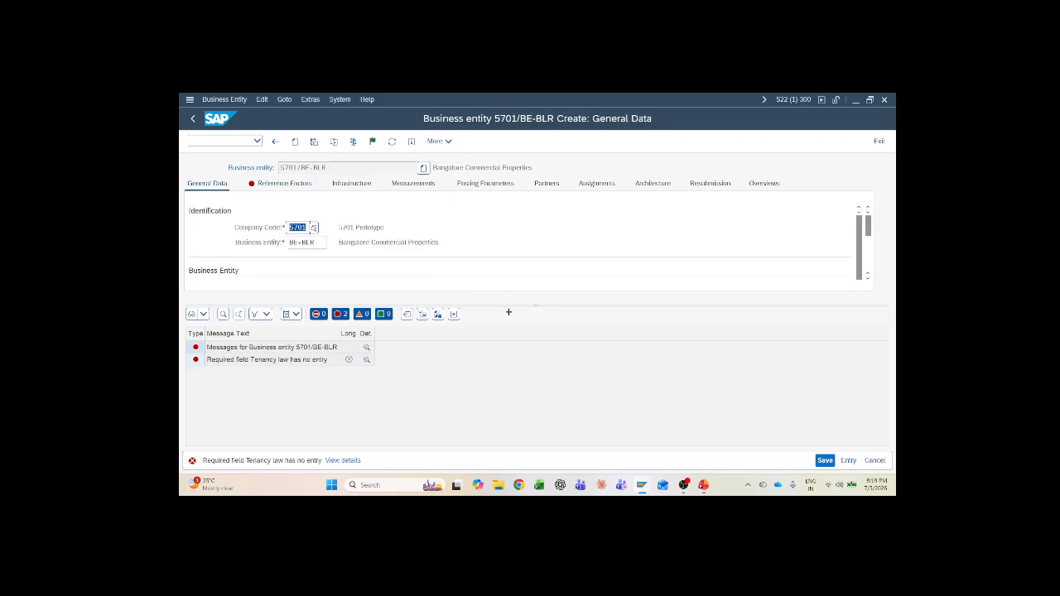
scroll(847, 273, down, 3)
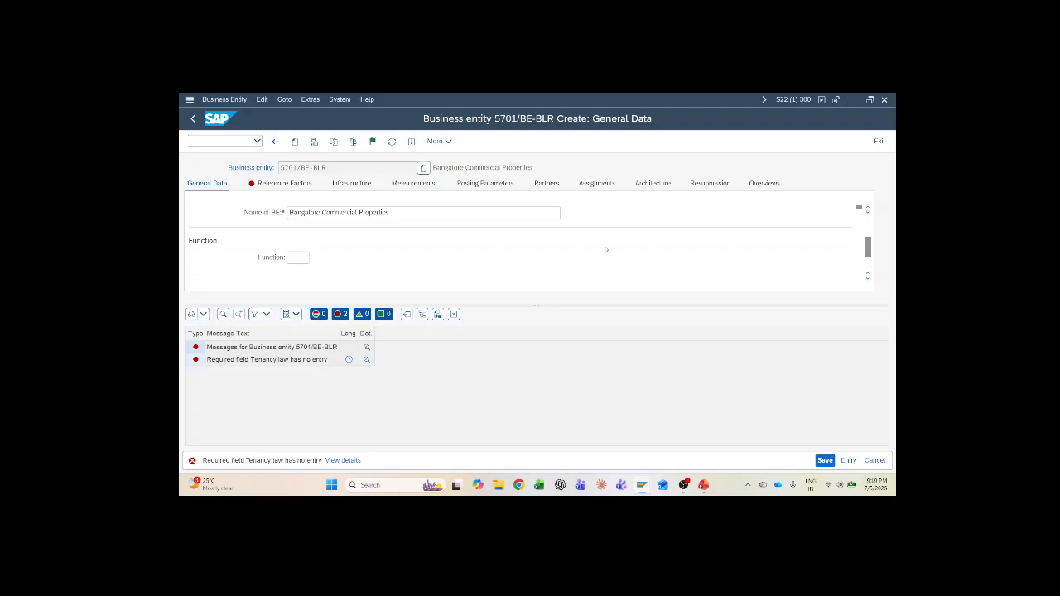
scroll(459, 258, down, 5)
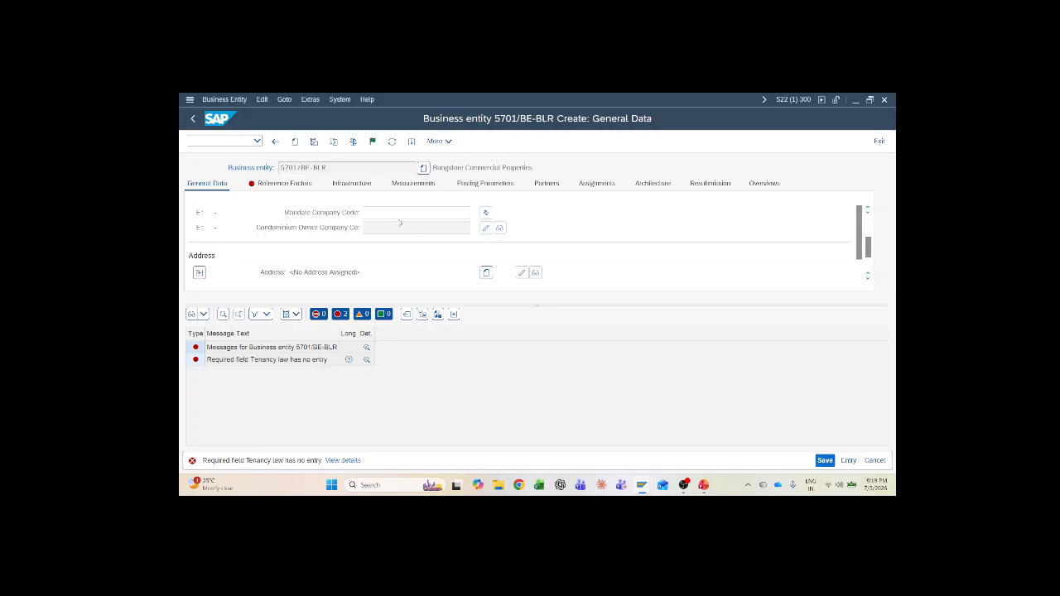
scroll(400, 223, down, 5)
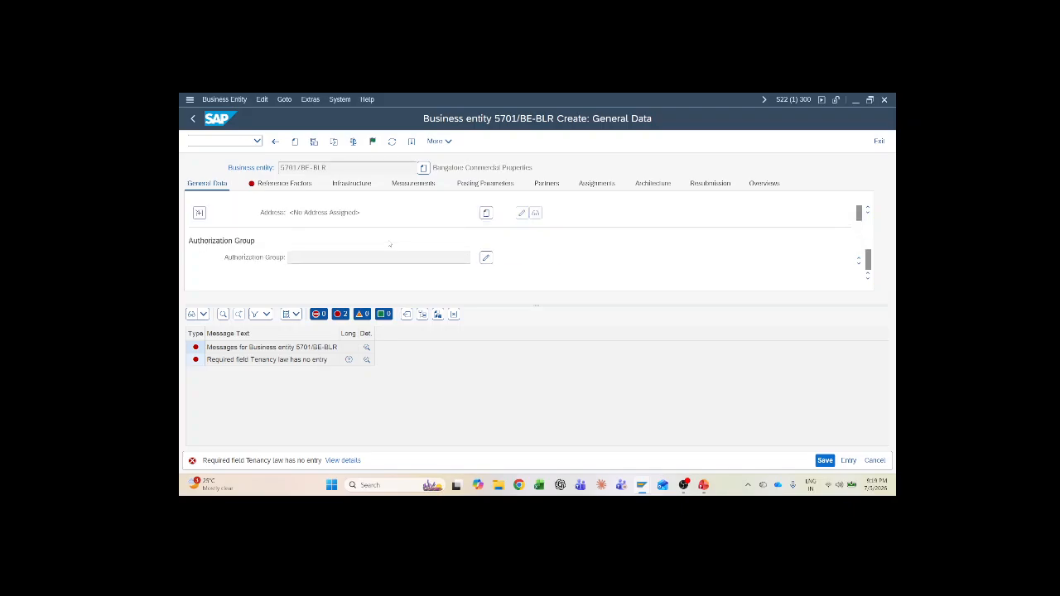
scroll(390, 245, down, 8)
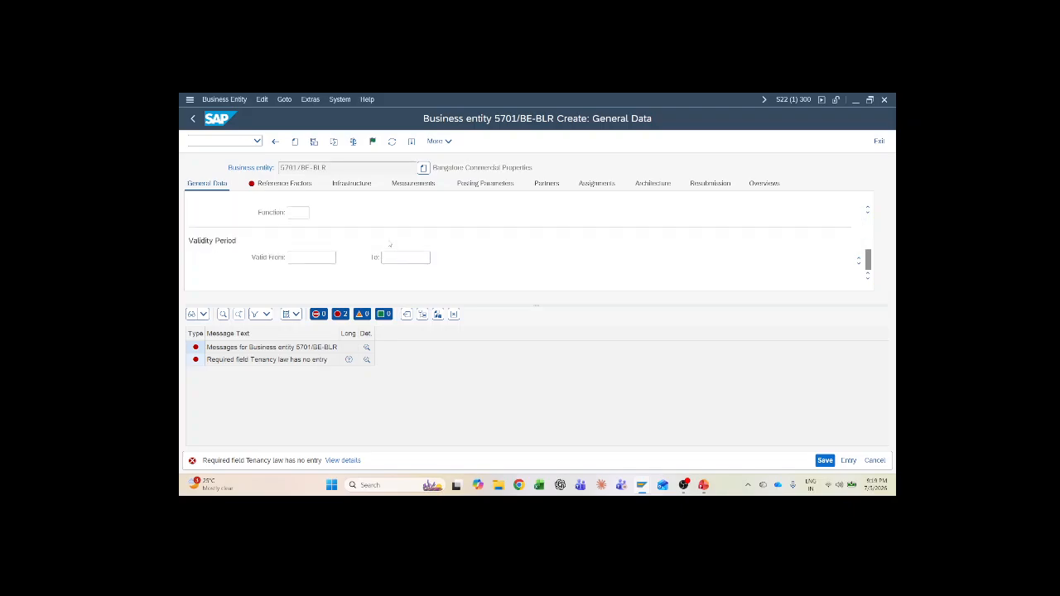
scroll(390, 245, up, 15)
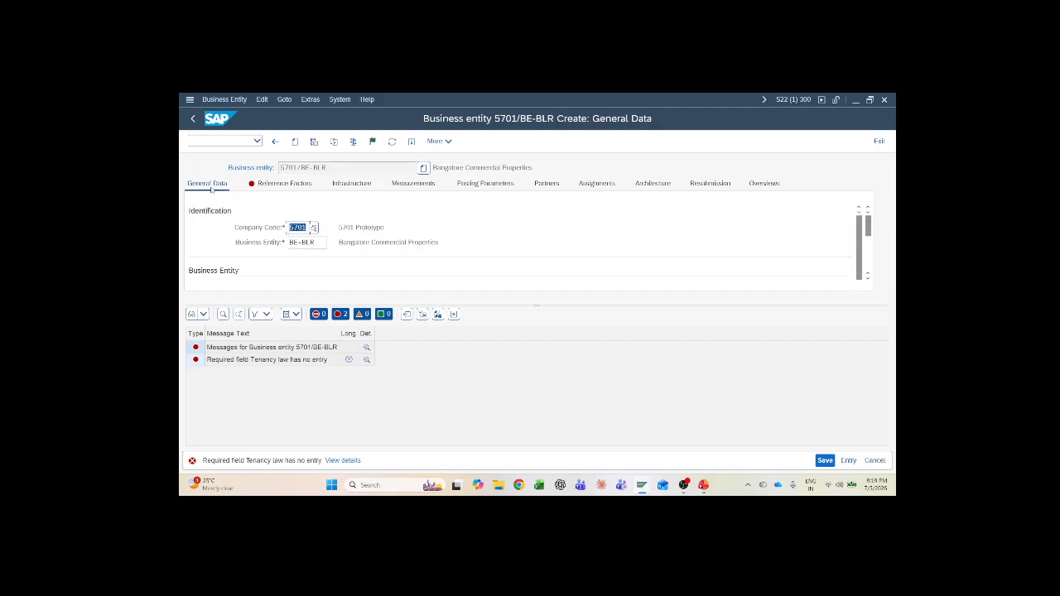
Set the tenancy law to Dubai Tenancy Law in the reference factors, and check and save the business entity
click(284, 183)
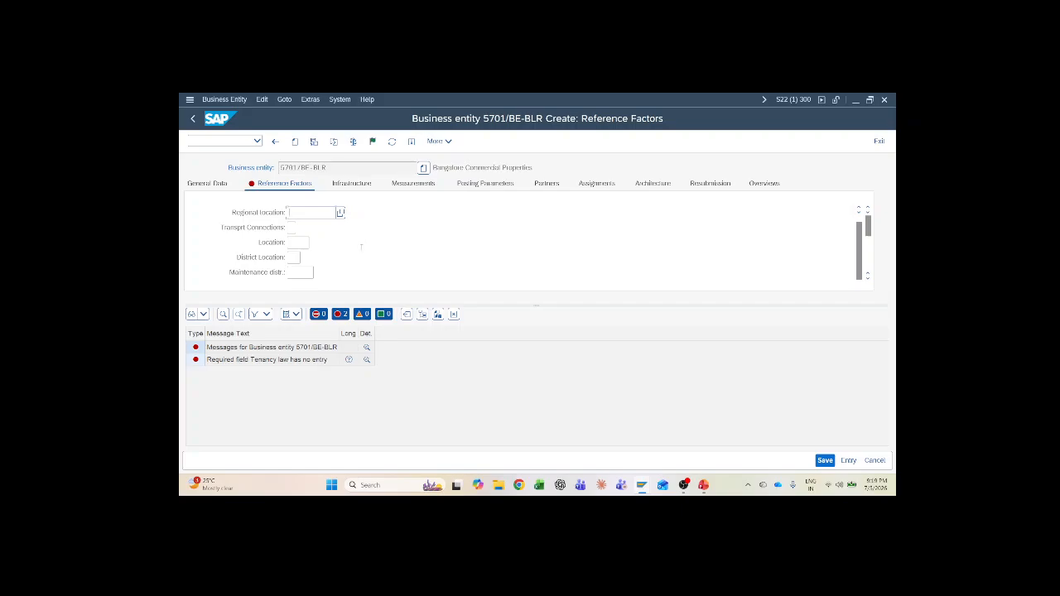
scroll(361, 246, down, 5)
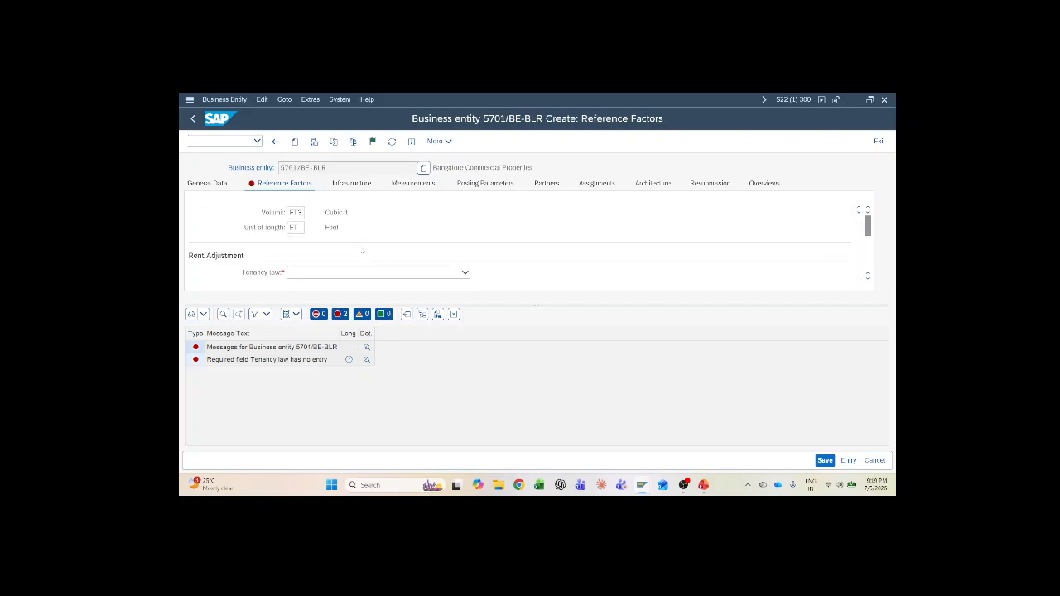
click(320, 231)
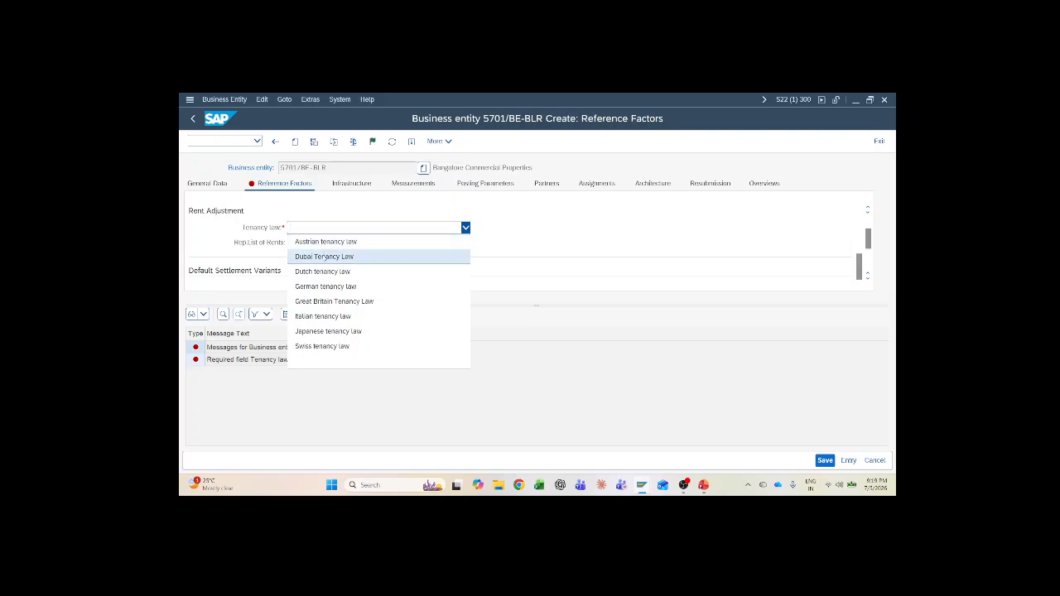
click(325, 257)
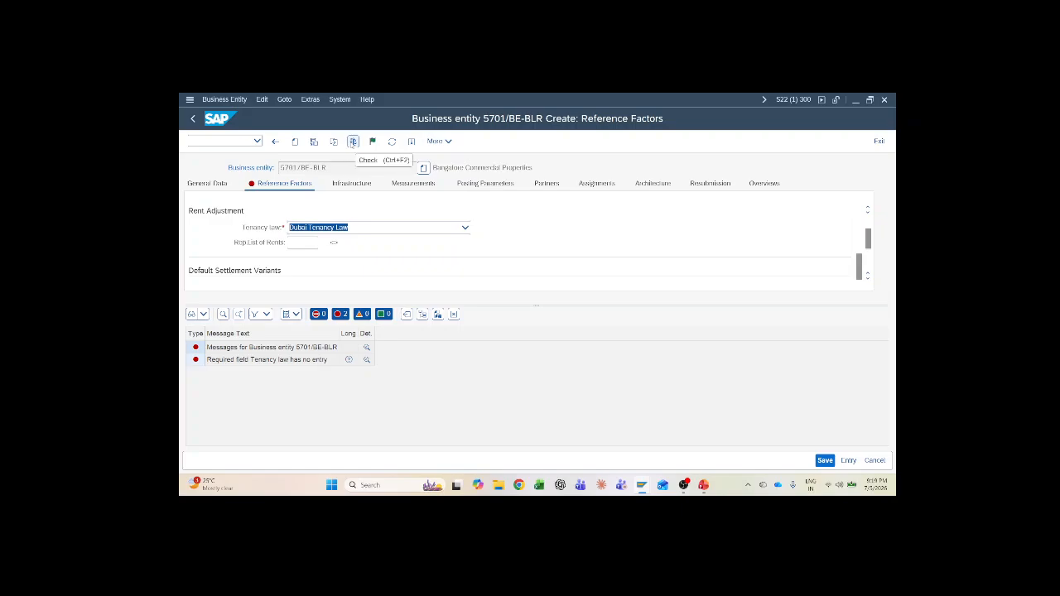
click(353, 141)
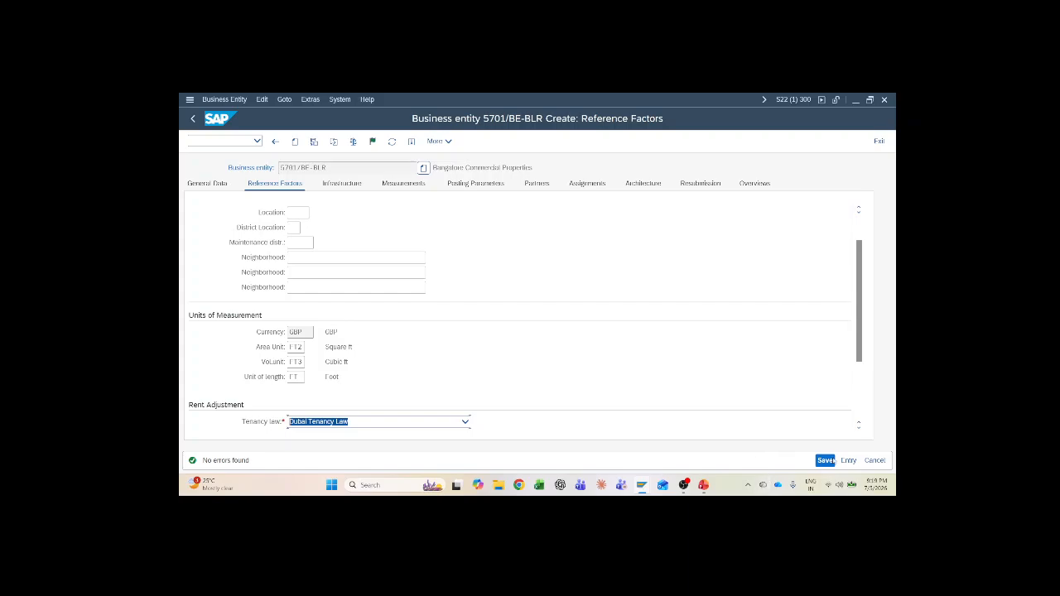
click(826, 460)
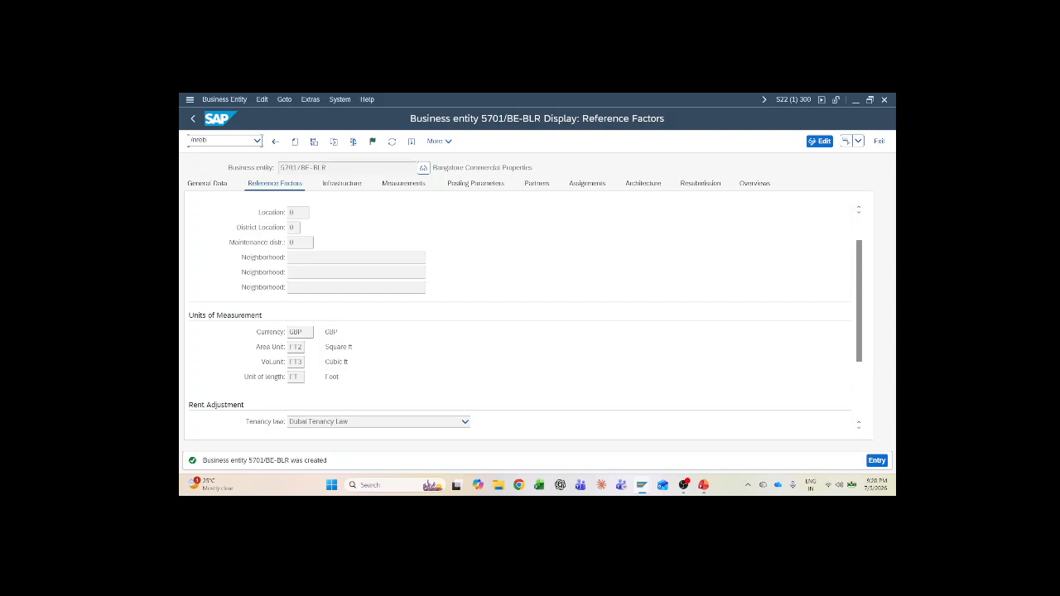
Open building processing and start creating building BLR01 under business entity BE-BLR in company code 5701
text(bu)
key(Return)
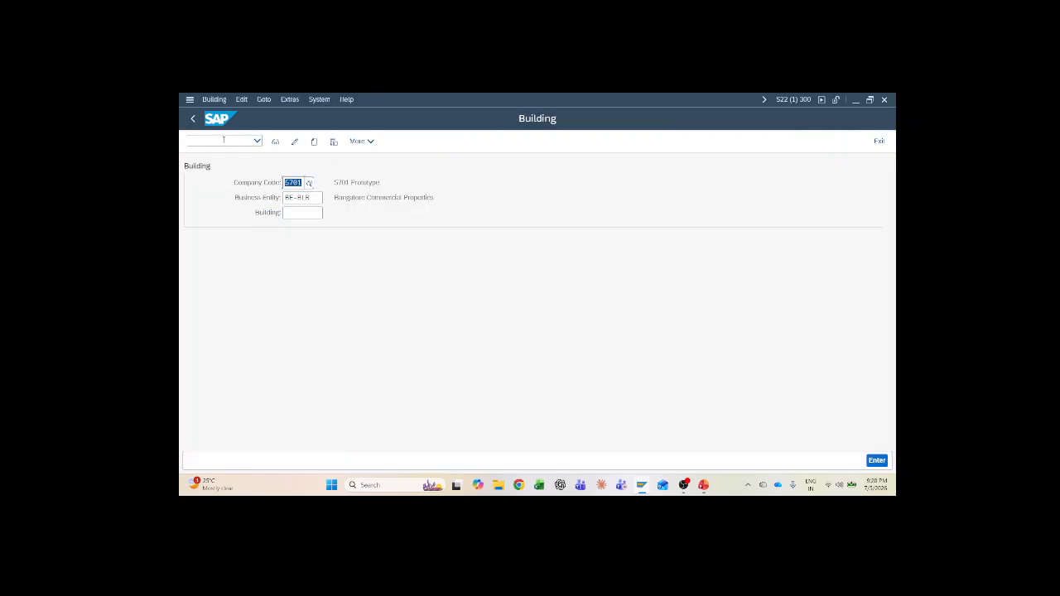
key(Tab)
key(Tab)
text(BLR)
click(314, 141)
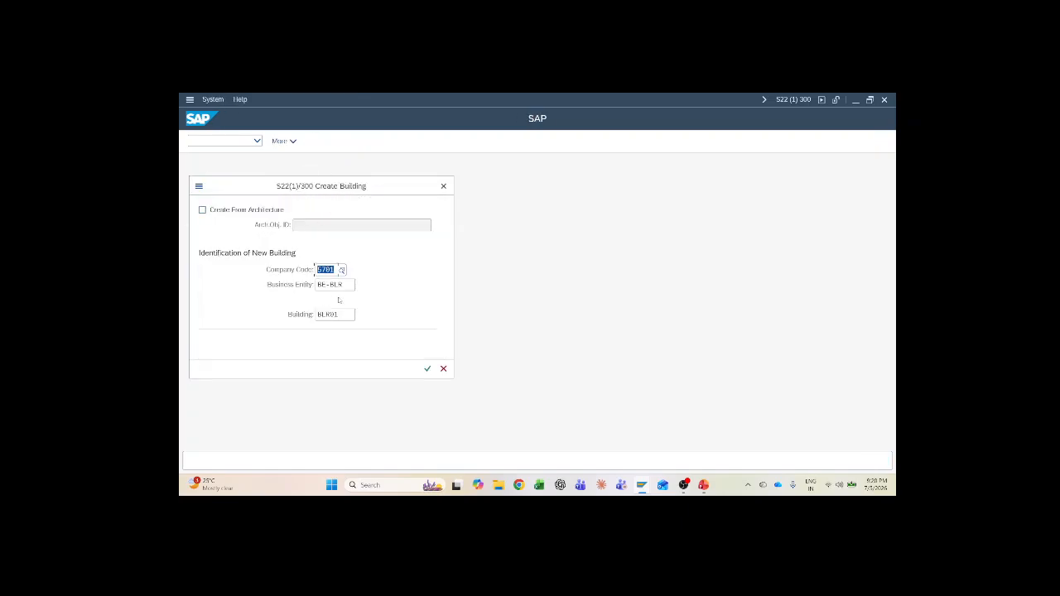
click(427, 369)
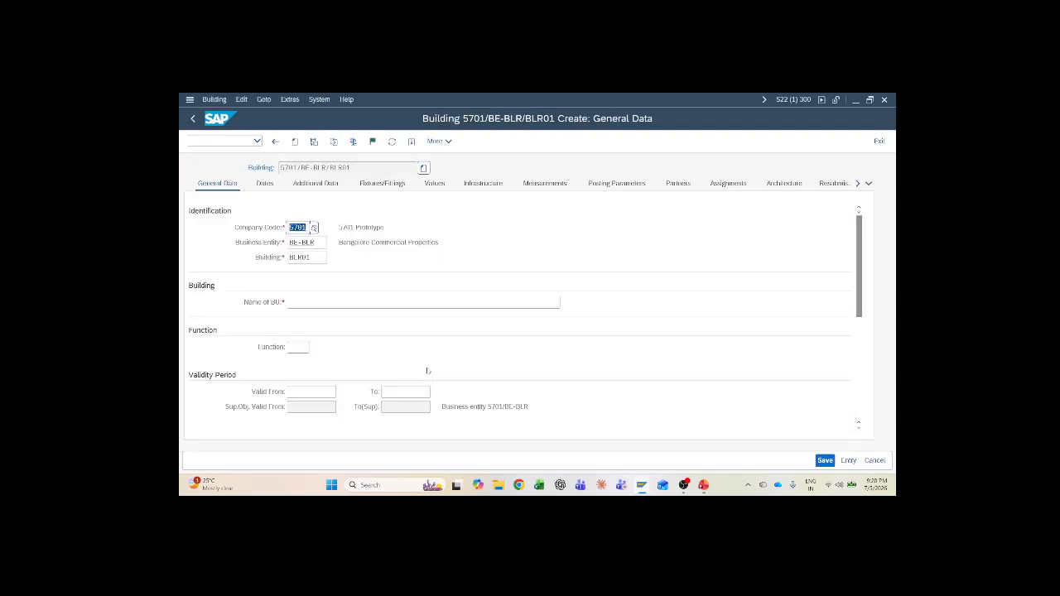
Name the building "Commercial Tower 1" in its general data
click(311, 300)
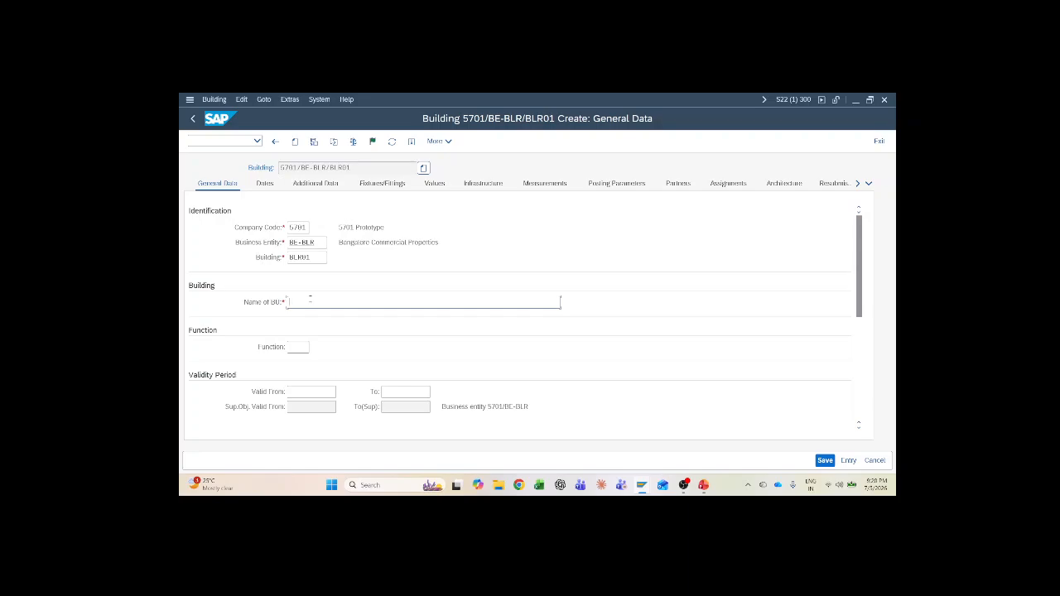
text(Towe)
text(Commercial)
Enter the building's validity period from 01.01.2026 to 31.12.1999
scroll(352, 342, down, 1)
click(313, 348)
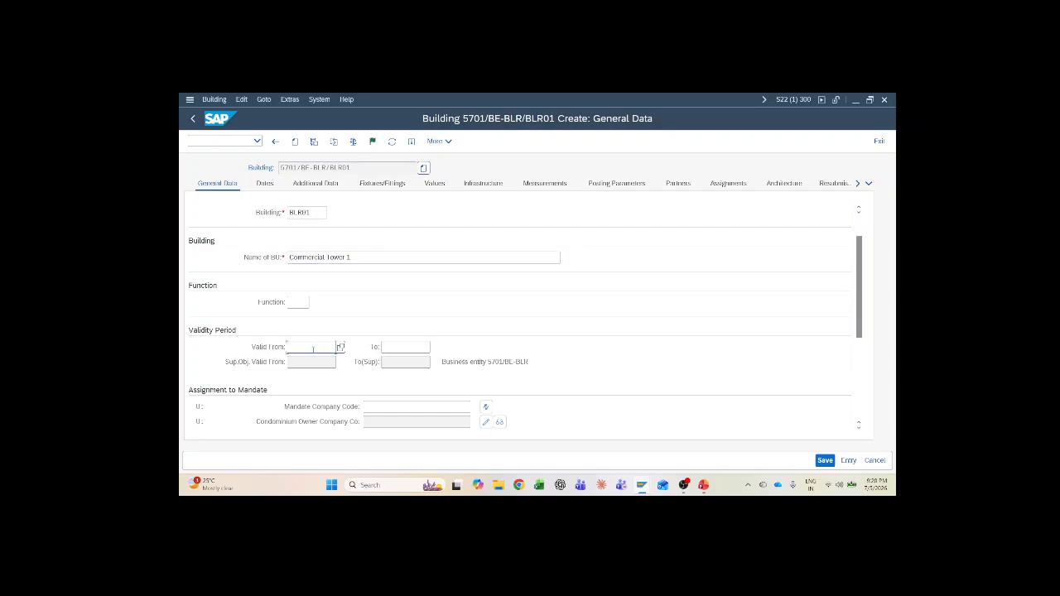
text(010)
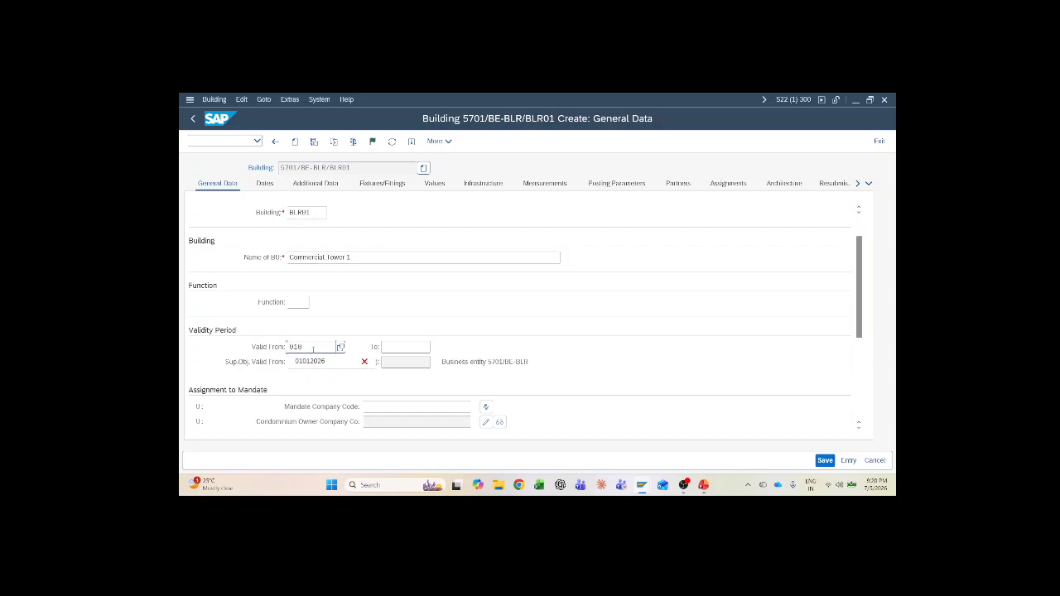
text(12026)
key(Tab)
text(31.1)
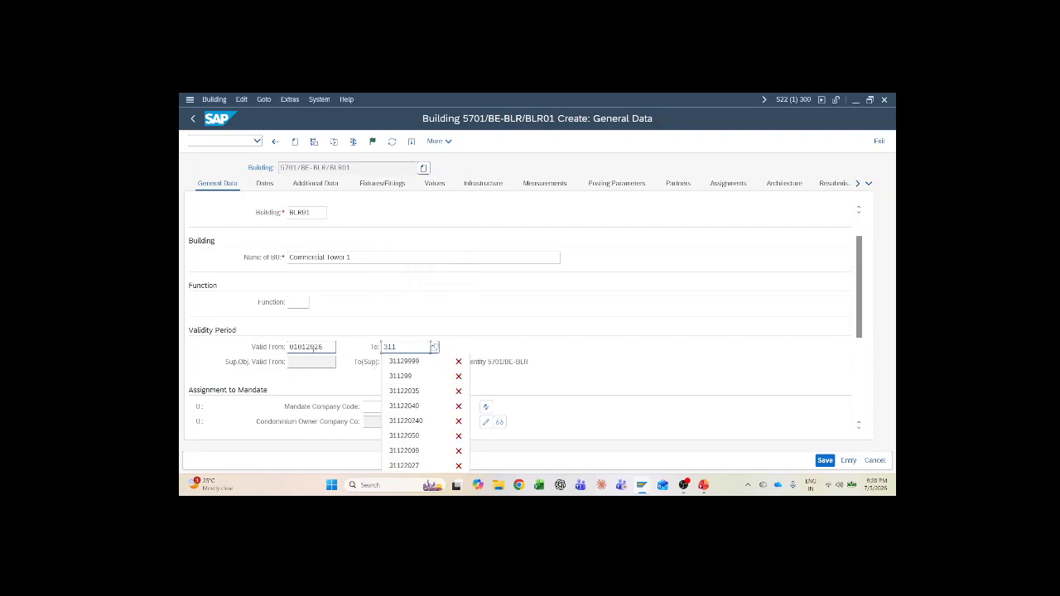
text(2.1999)
key(Return)
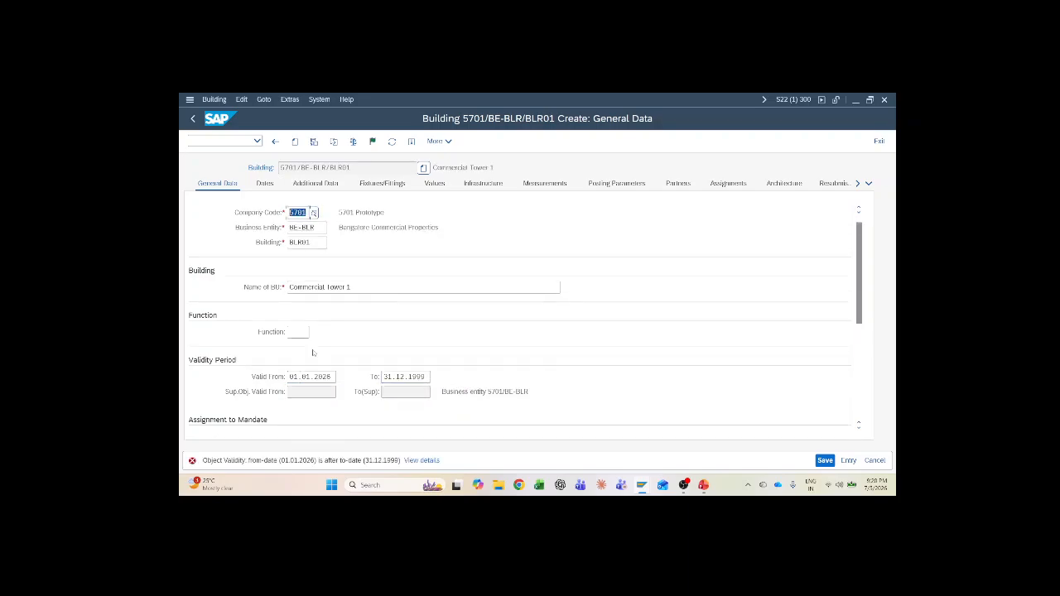
Correct the building's valid-to date to 31.12.2099
scroll(313, 353, down, 3)
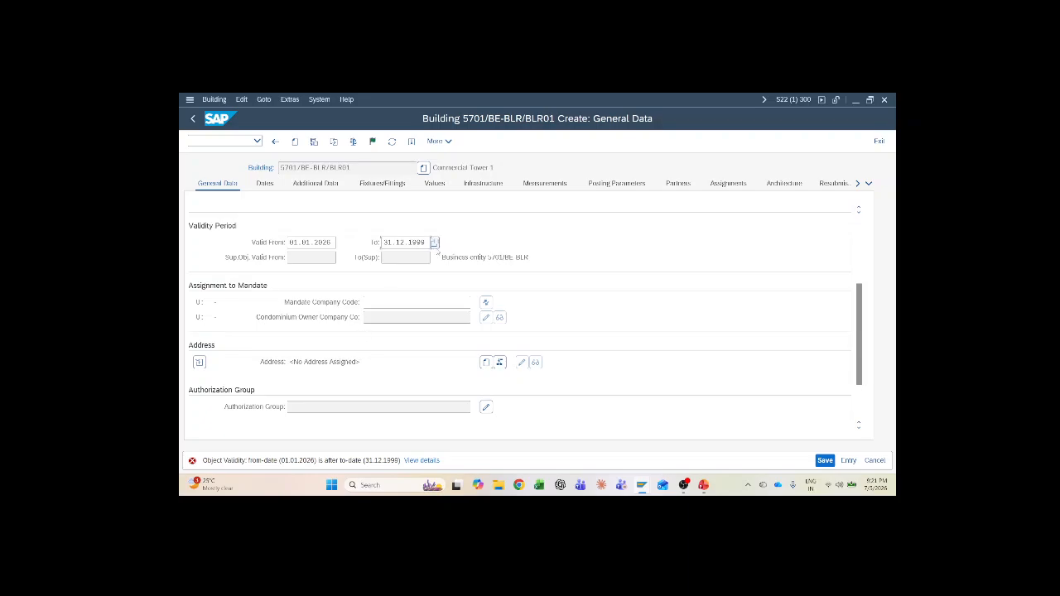
key(BackSpace)
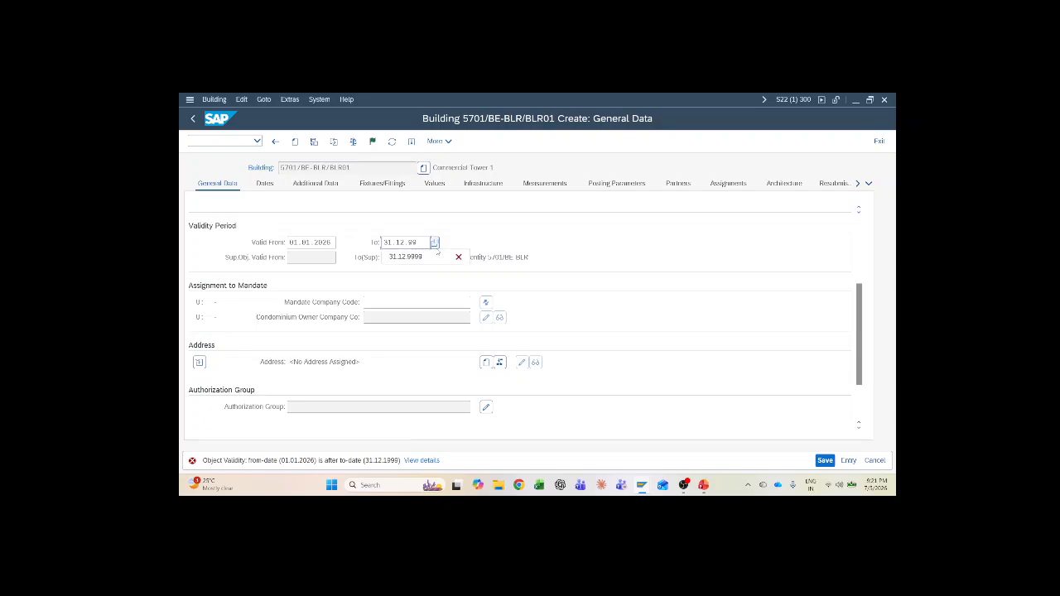
text(20)
key(Return)
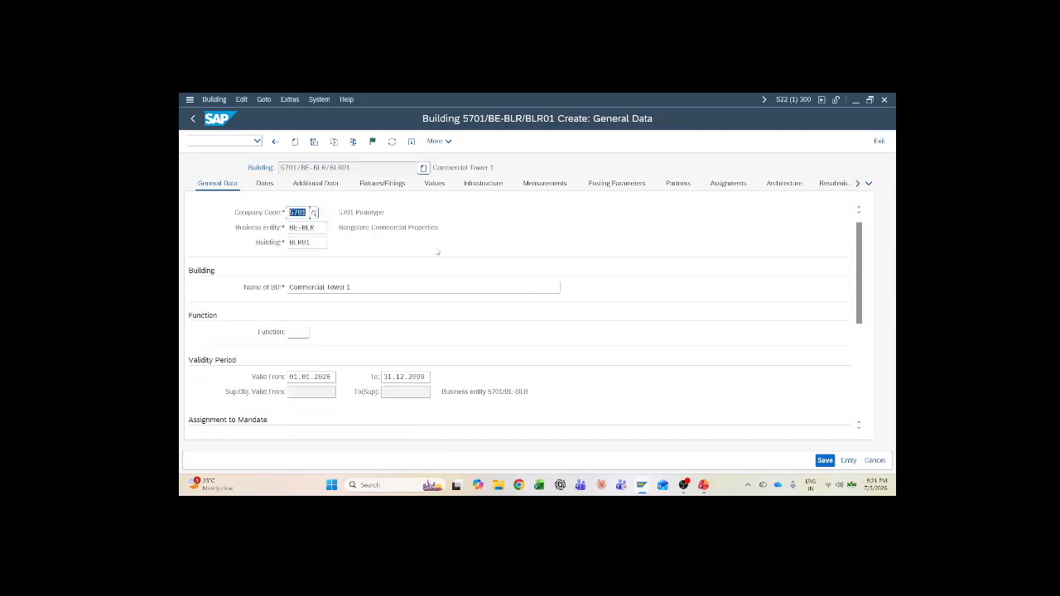
In the building's additional data, set the main usage type to Office and the building condition to No faults
scroll(446, 276, down, 5)
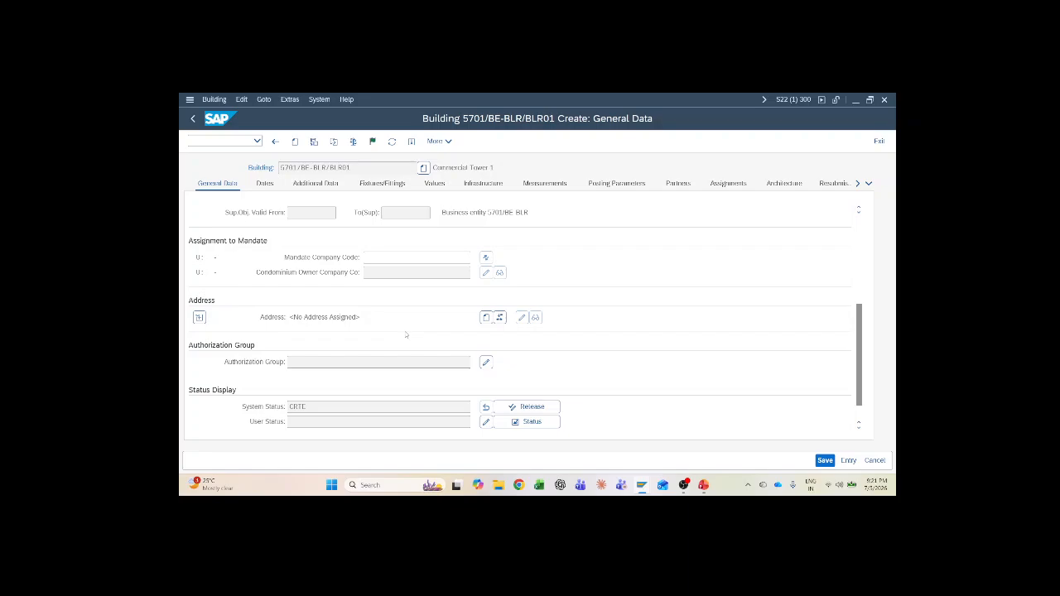
scroll(406, 332, down, 1)
scroll(406, 332, up, 5)
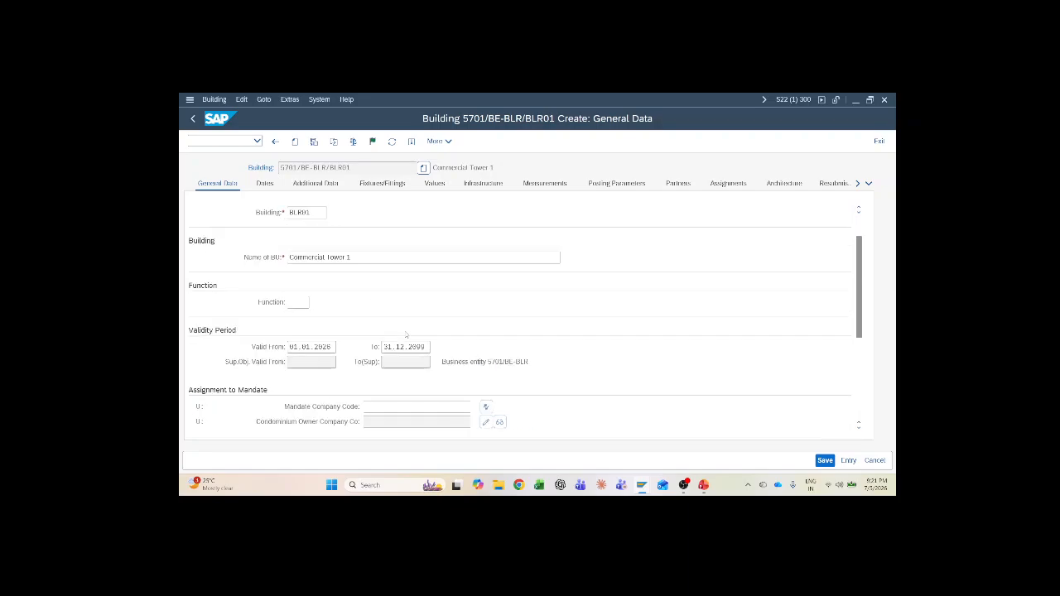
click(316, 183)
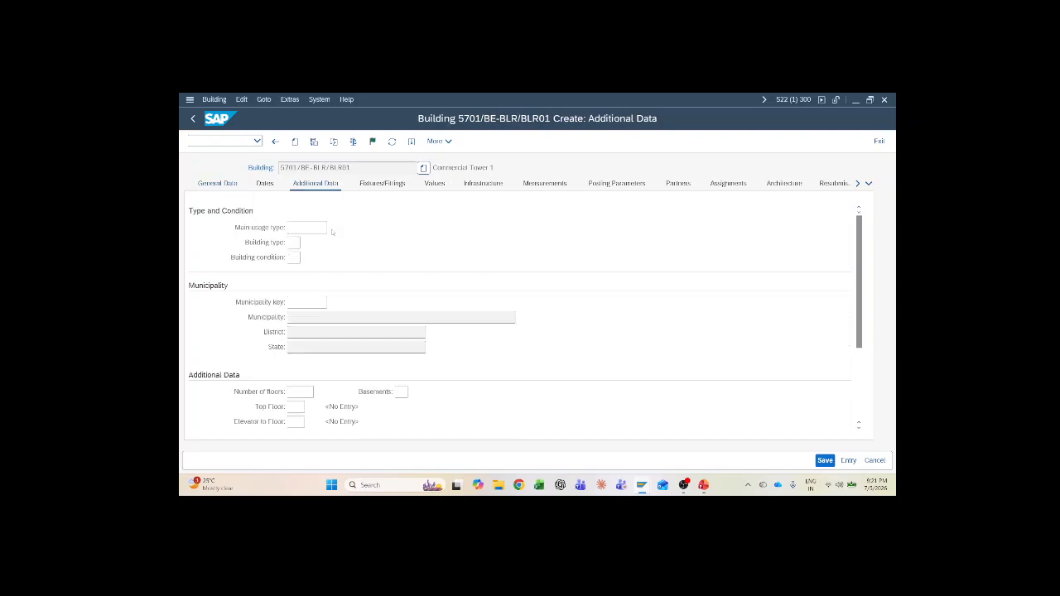
click(332, 228)
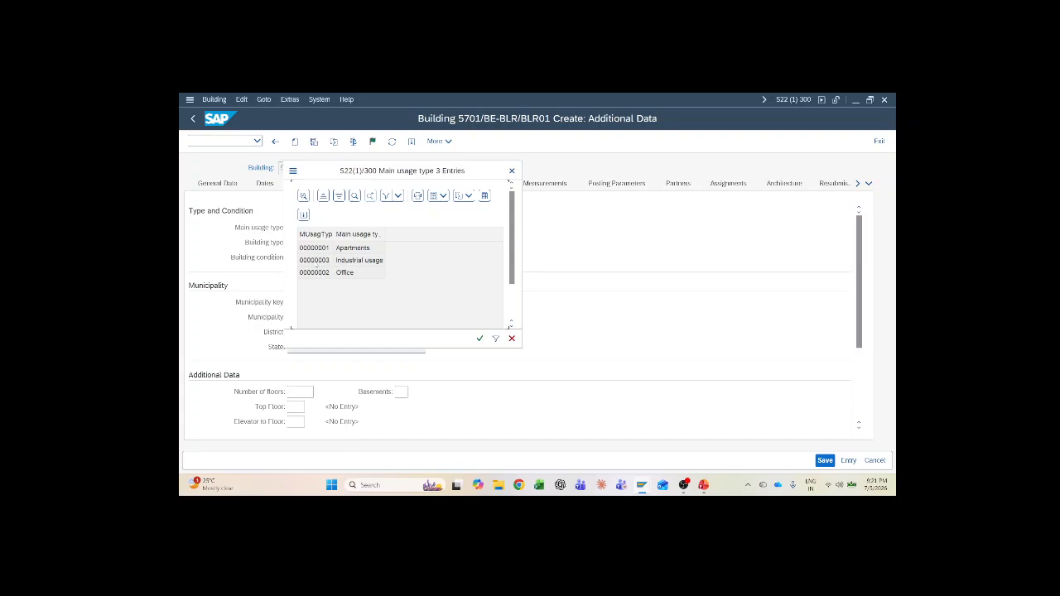
click(321, 272)
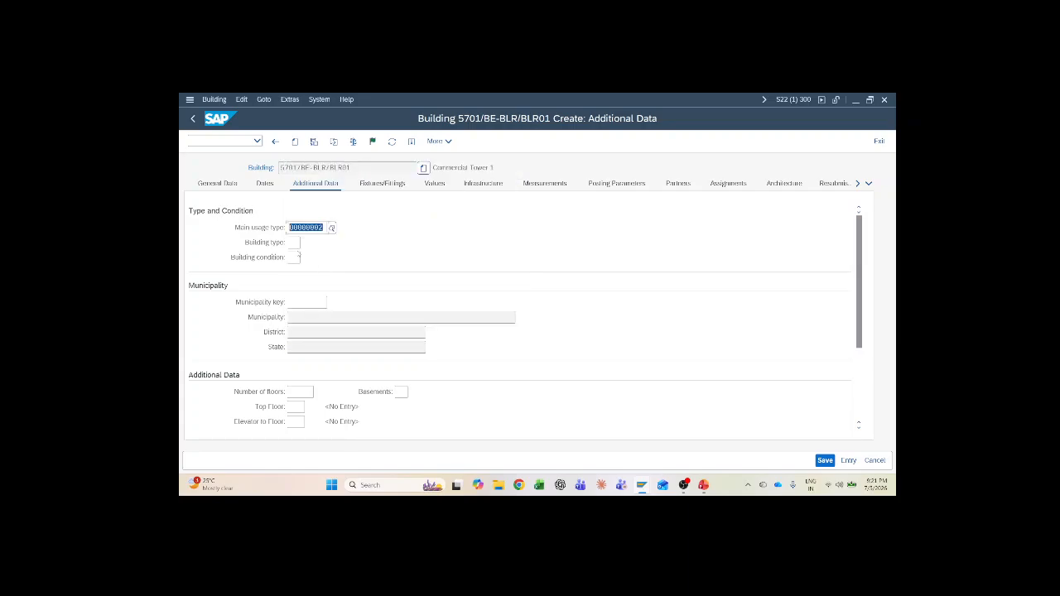
click(297, 257)
click(305, 259)
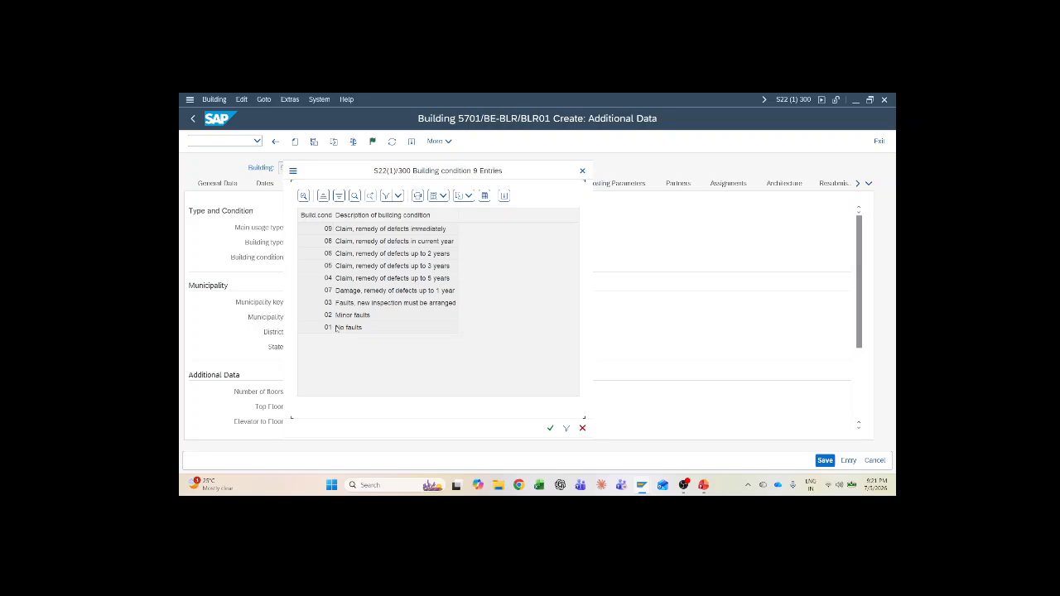
double_click(330, 328)
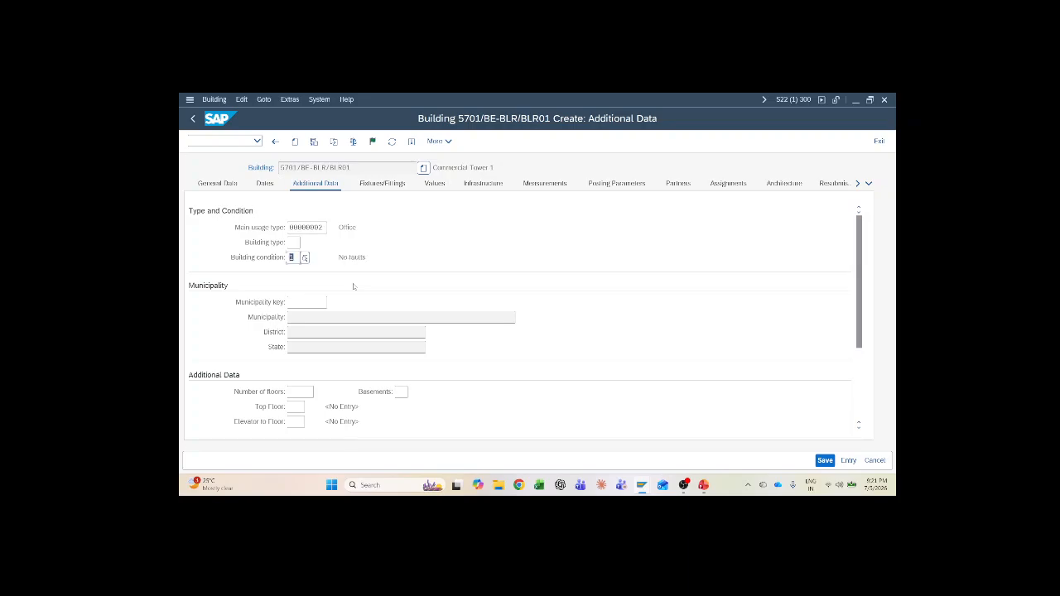
Set the building's number of floors to 10
scroll(340, 357, down, 1)
click(302, 347)
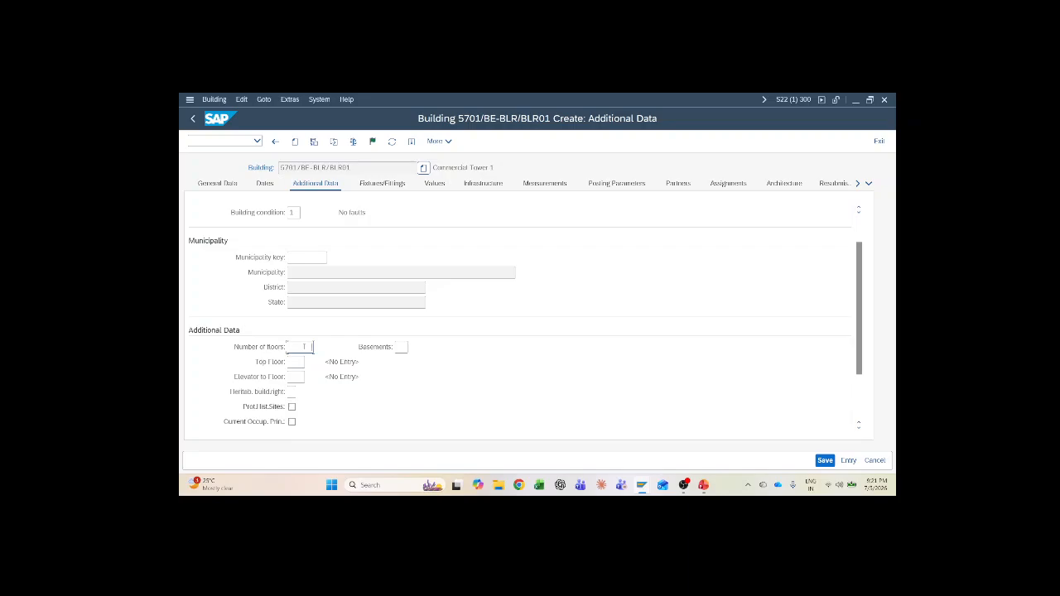
text(10)
key(Return)
Add a Total Area measurement of 50,000 FT2 to the building
scroll(352, 348, up, 1)
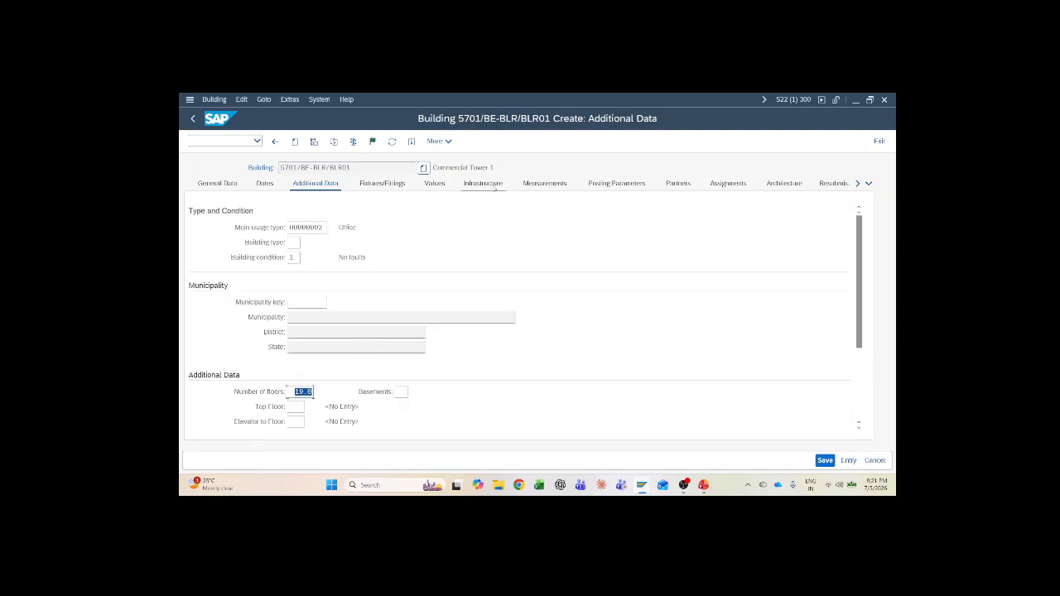
click(526, 198)
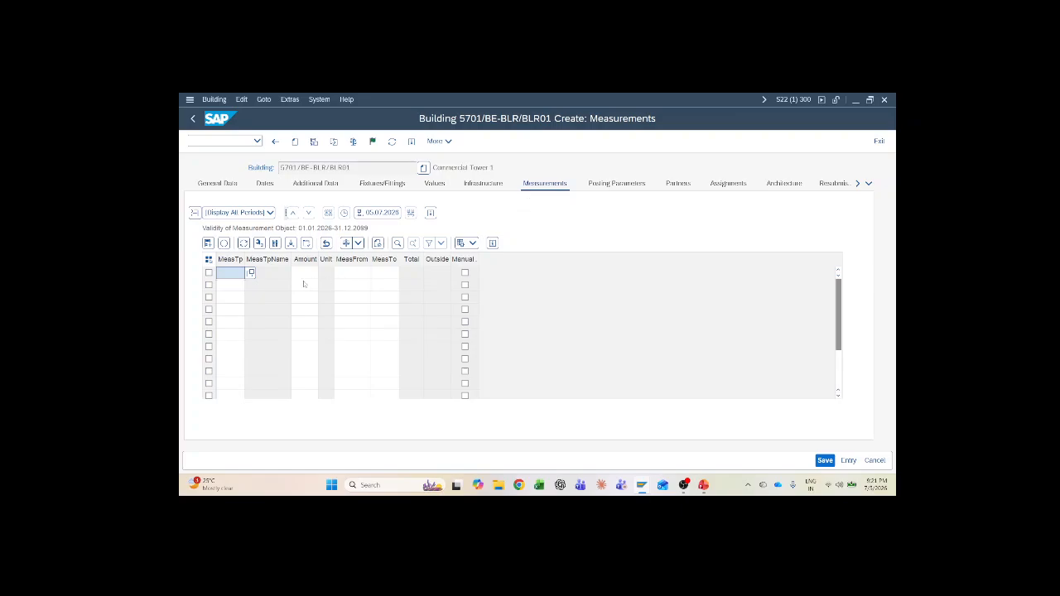
click(251, 272)
double_click(217, 225)
click(311, 274)
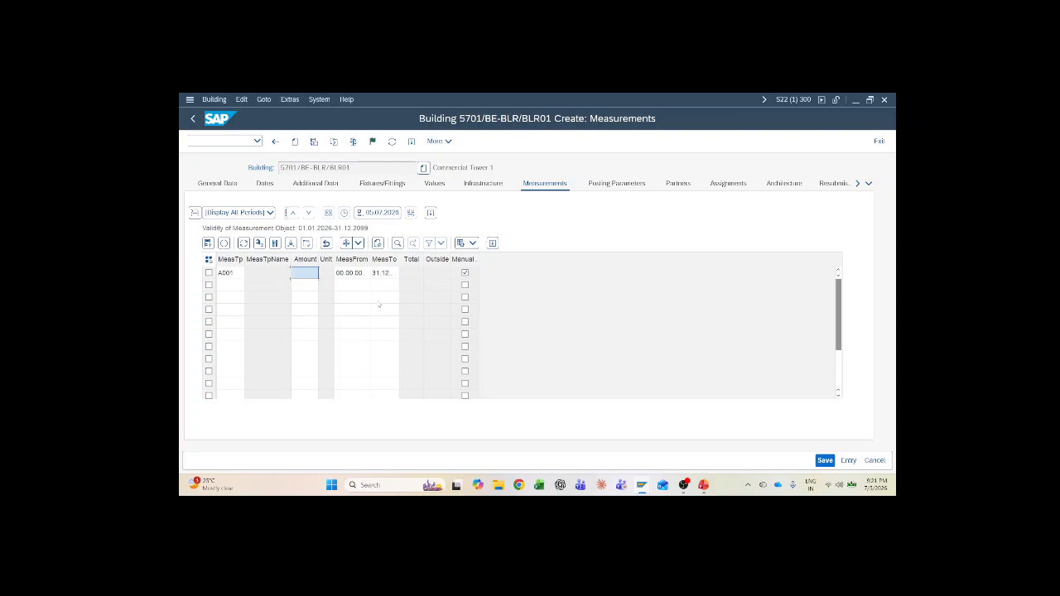
text(50000)
key(Return)
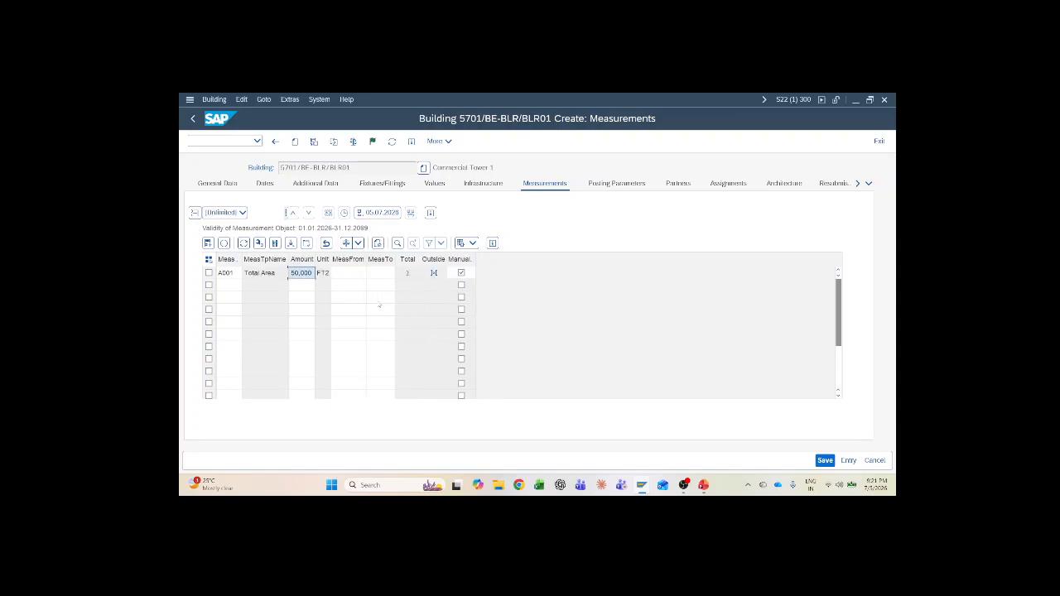
click(357, 274)
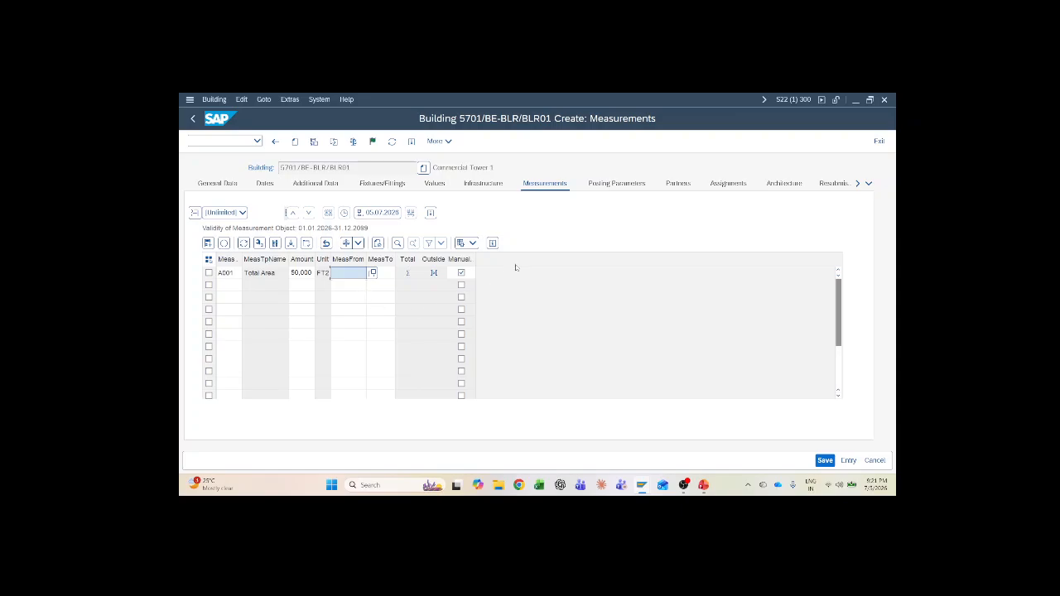
Check the posting parameters, then add Floor: Concrete and Floor Covering: Tiles to the building's fixtures and fittings and save the building
click(620, 184)
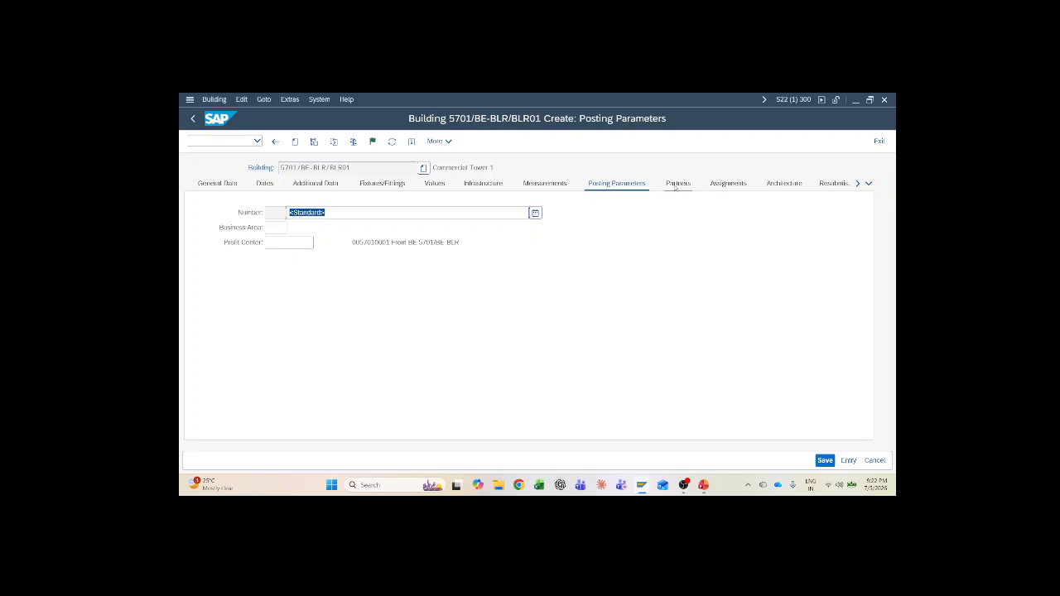
click(544, 184)
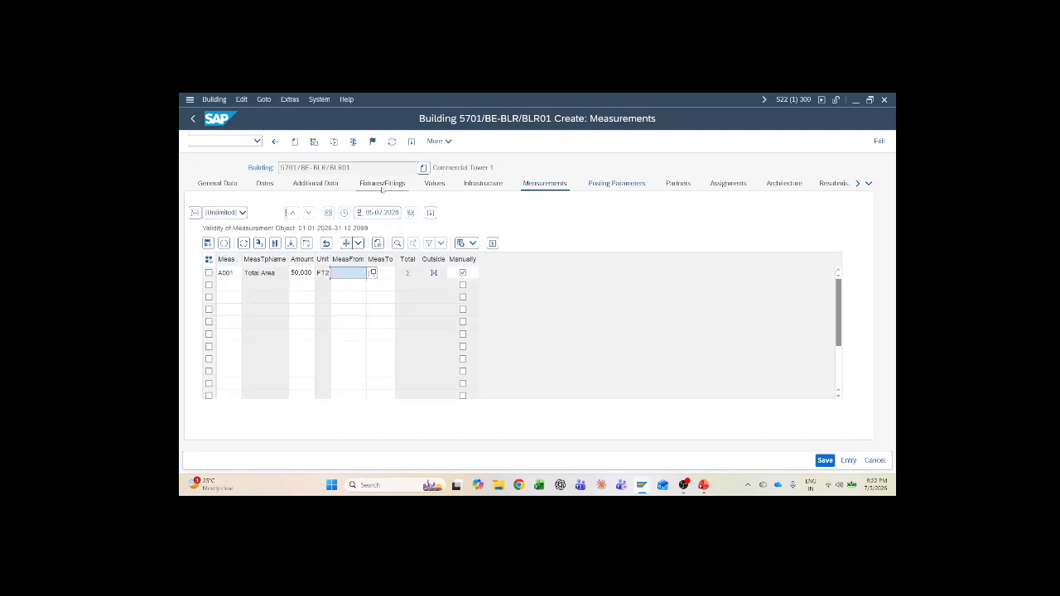
click(382, 188)
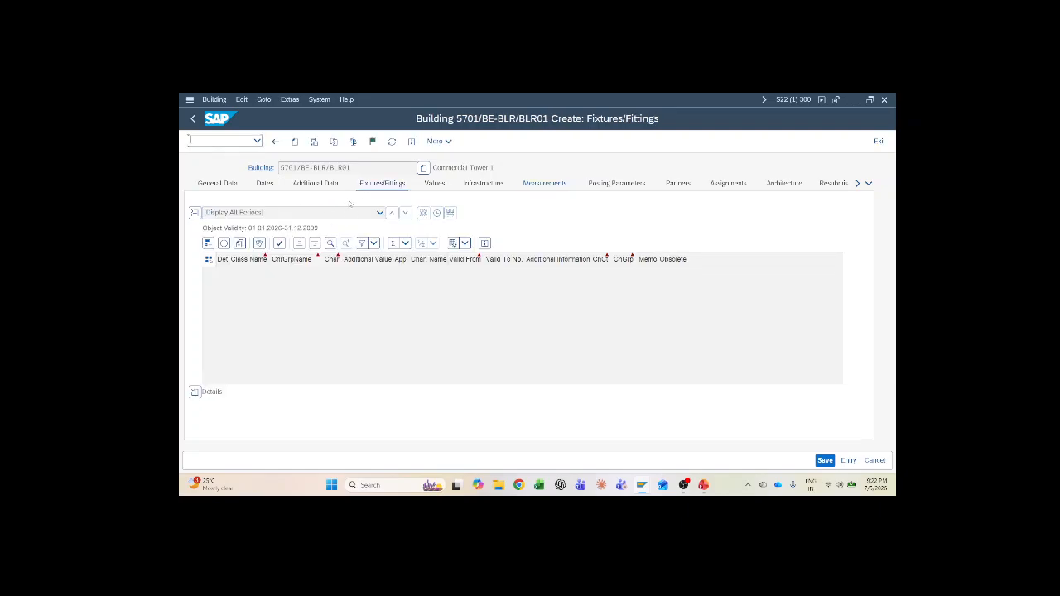
click(209, 243)
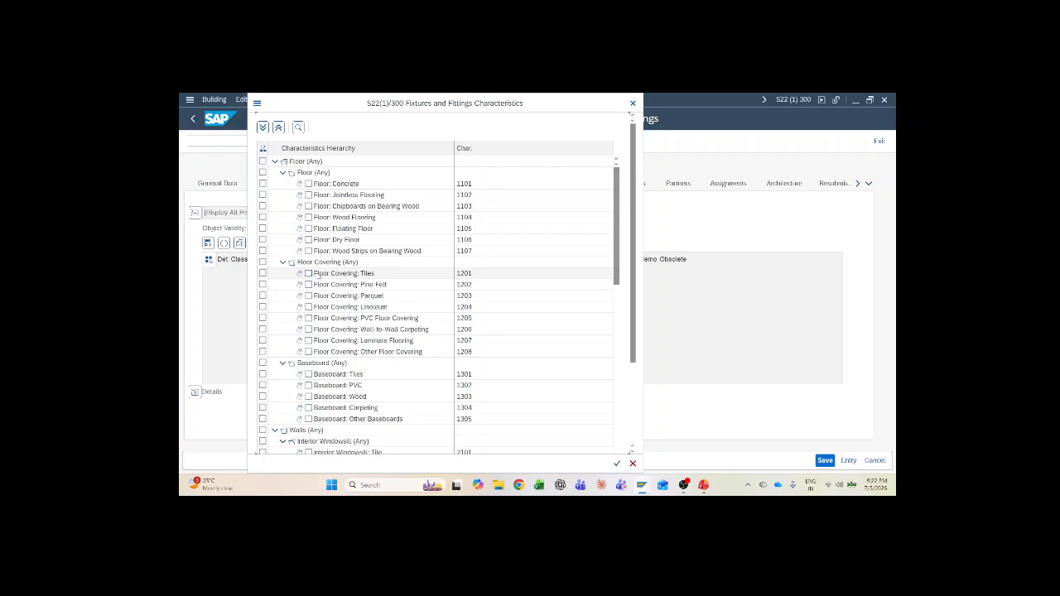
click(308, 206)
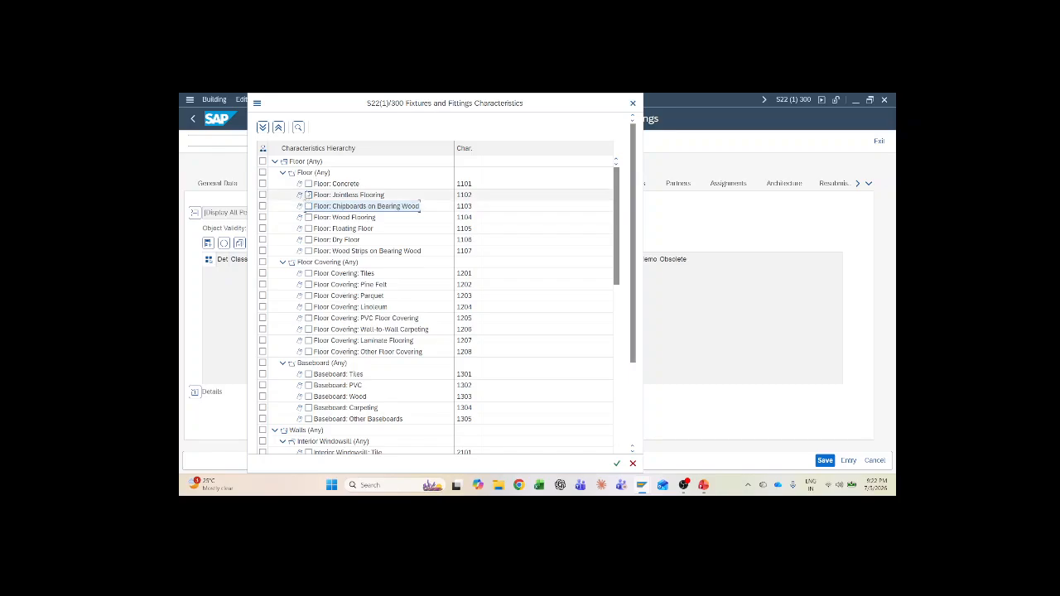
click(359, 183)
click(375, 273)
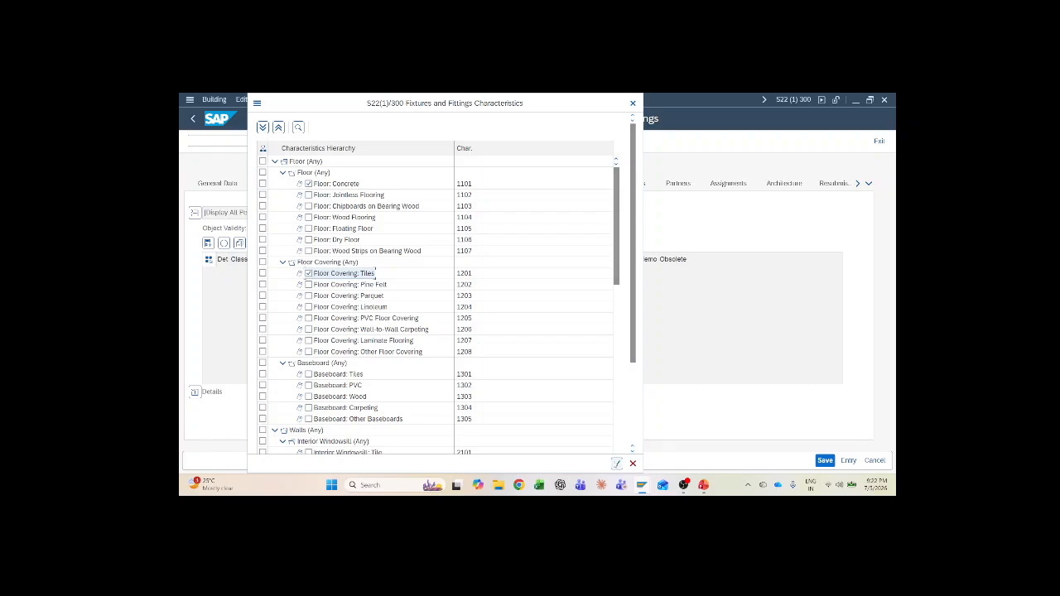
click(617, 465)
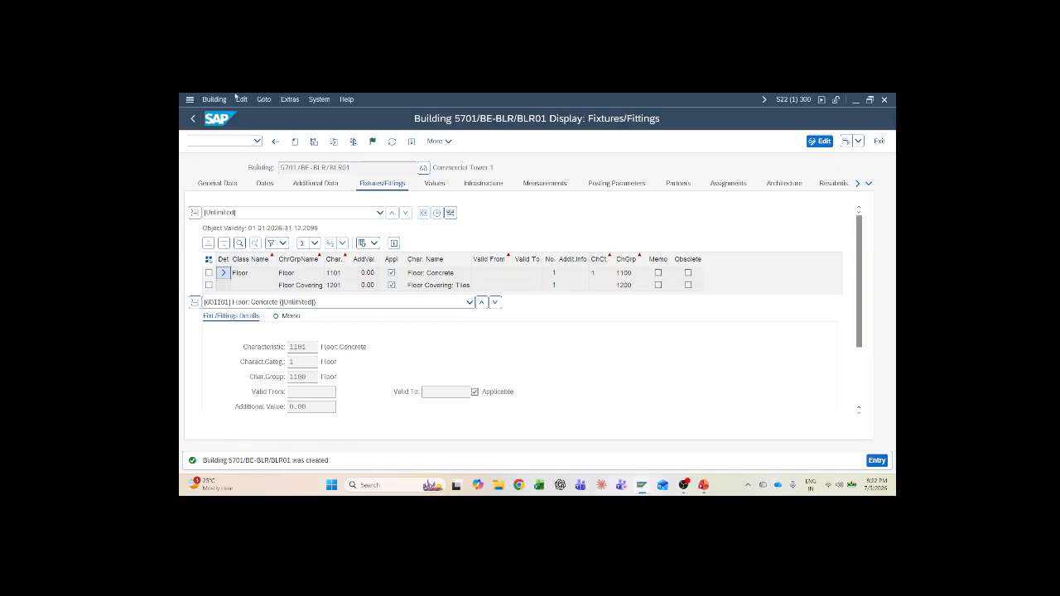
Leave the building and open rental object processing with transaction REBDRO, ready to enter the rental object ID
click(193, 119)
click(194, 119)
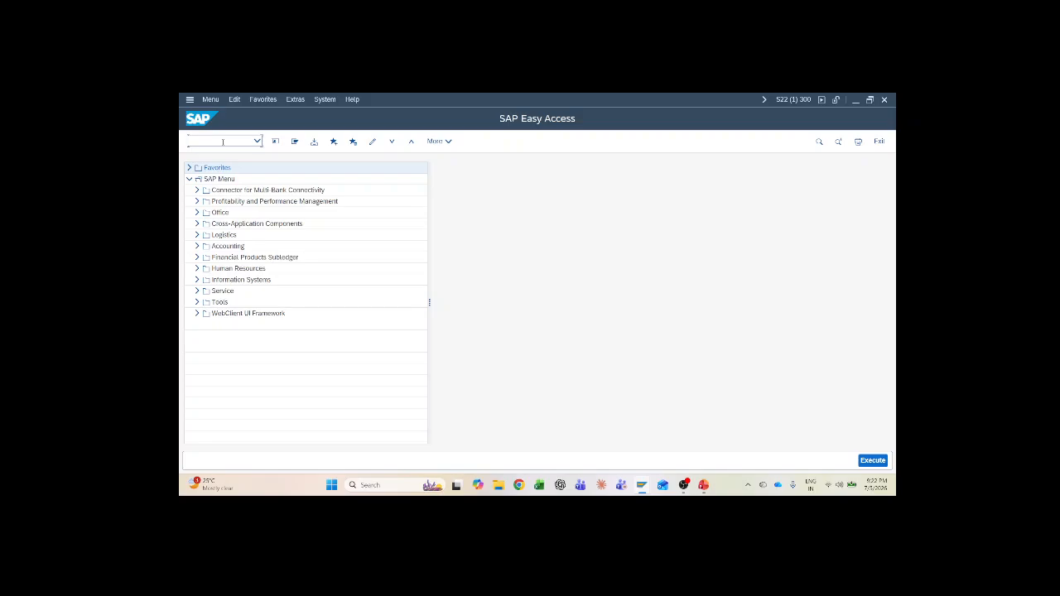
text(REBDRO)
key(Return)
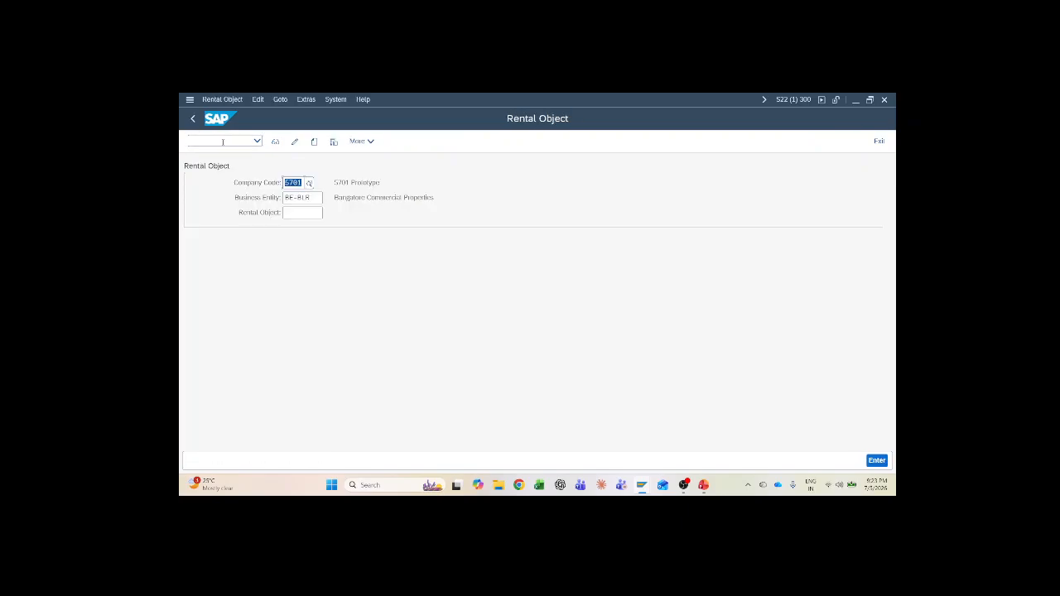
key(Tab)
key(Tab)
text(BE-)
key(Delete)
key(Delete)
key(Delete)
key(Delete)
key(BackSpace)
key(BackSpace)
key(BackSpace)
key(BackSpace)
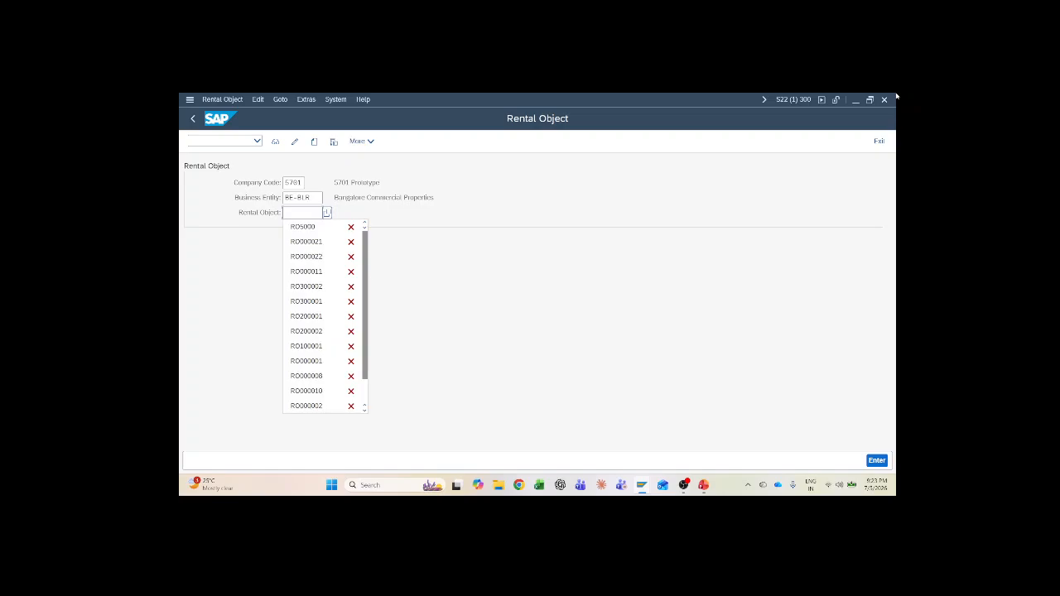
Start creating rental object BLR01 in business entity BE-BLR as a rental unit with usage type Office
text(BLR0)
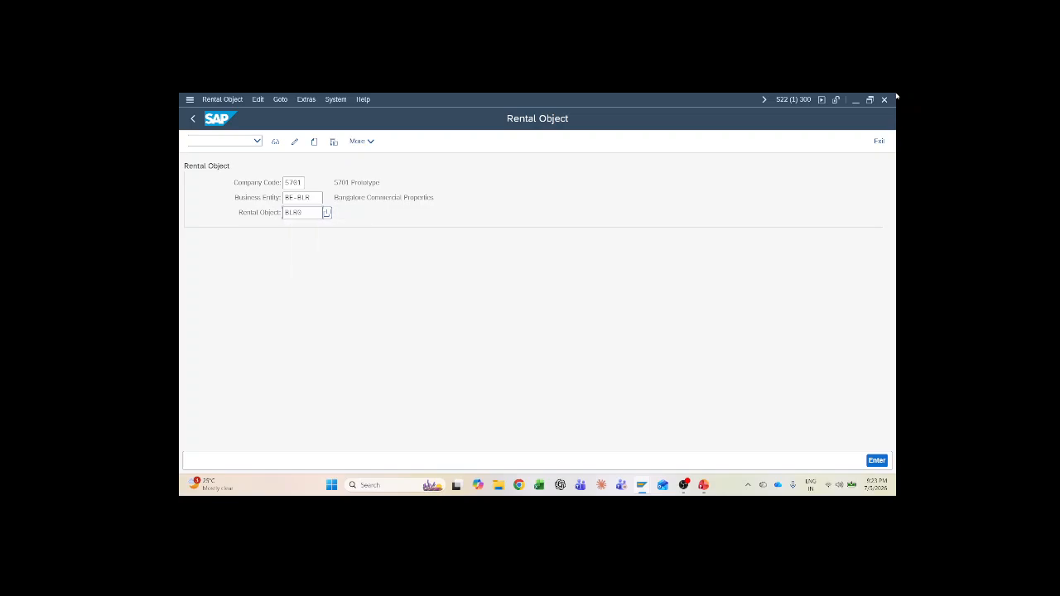
text(1)
key(Return)
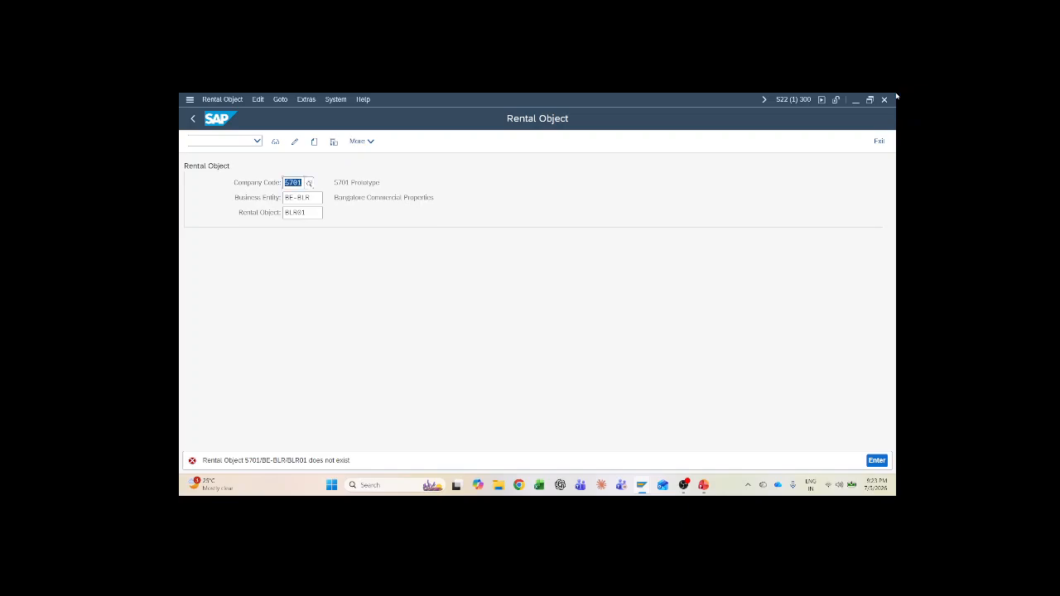
click(314, 142)
click(308, 269)
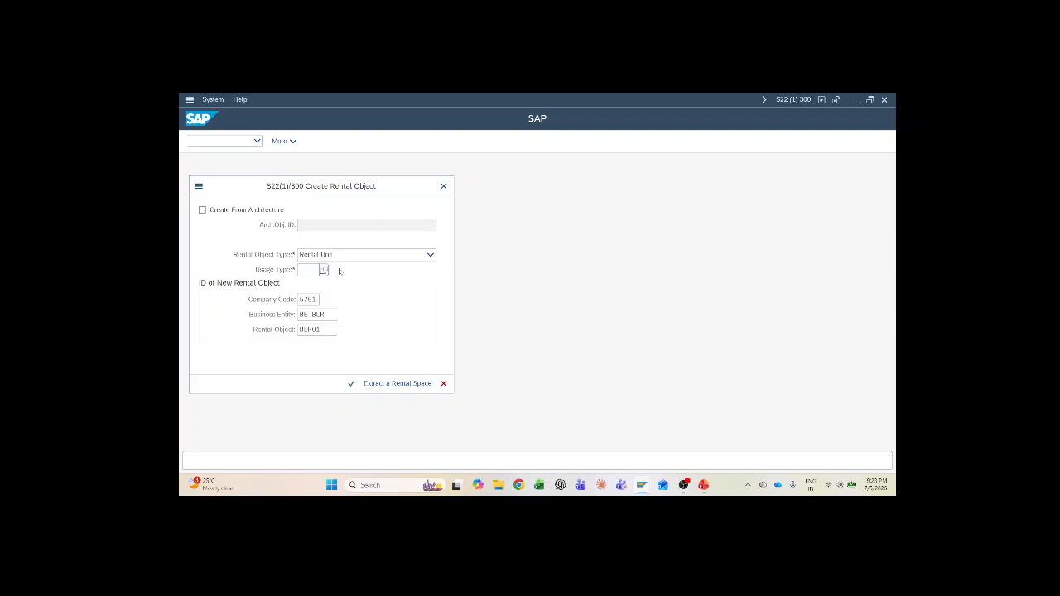
click(324, 270)
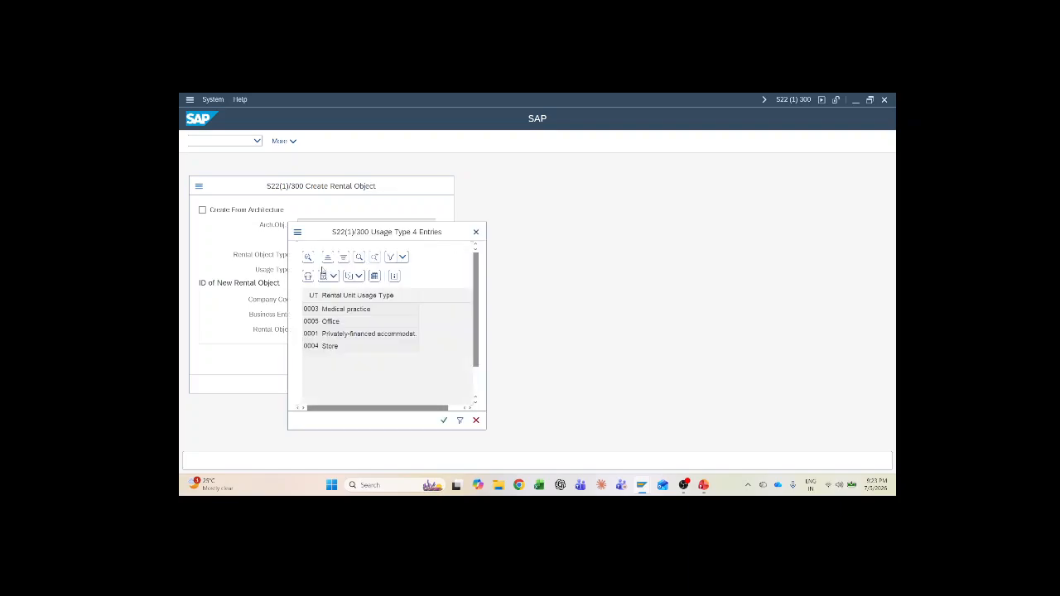
double_click(330, 321)
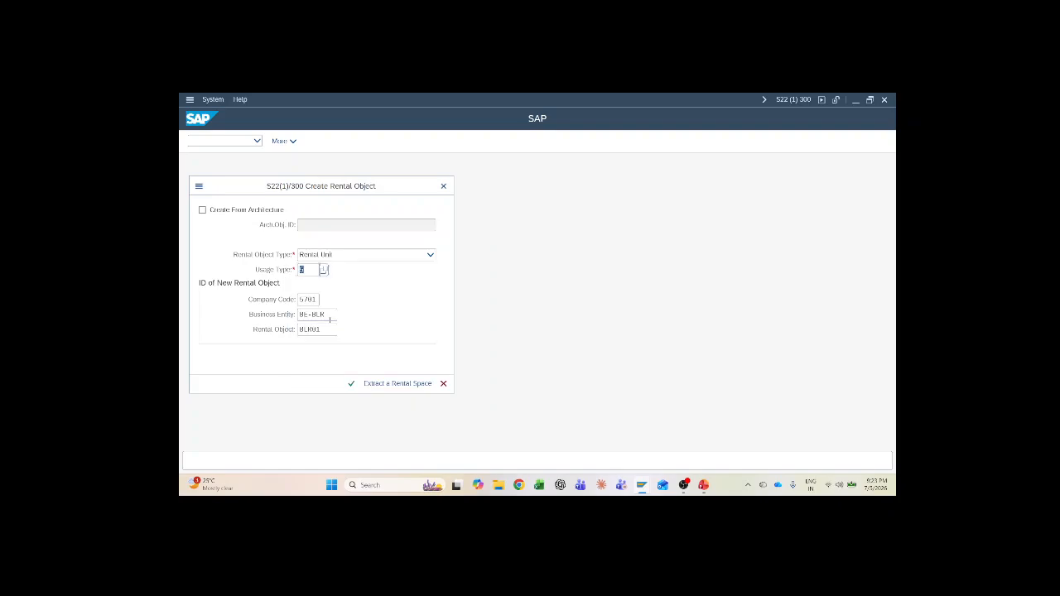
click(350, 384)
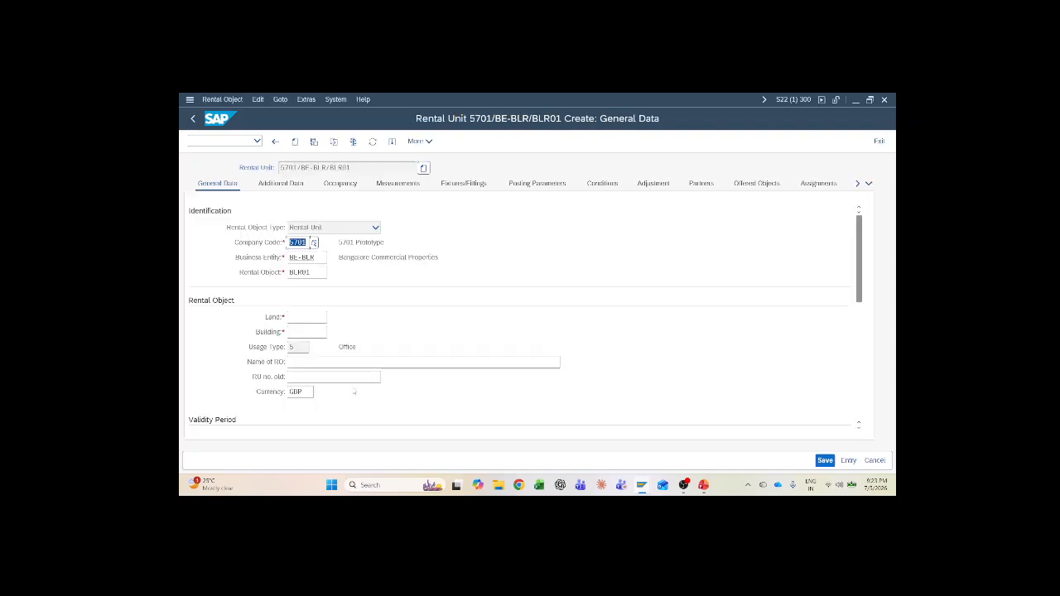
Assign the rental unit to building BLR01 and name it Office 101
click(309, 332)
click(330, 332)
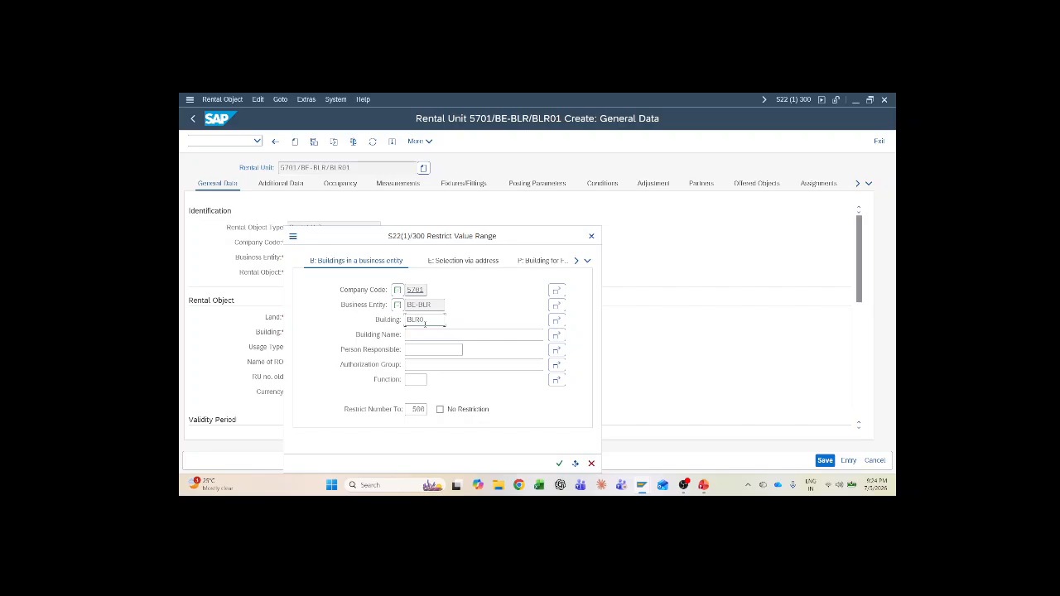
text(1)
key(Return)
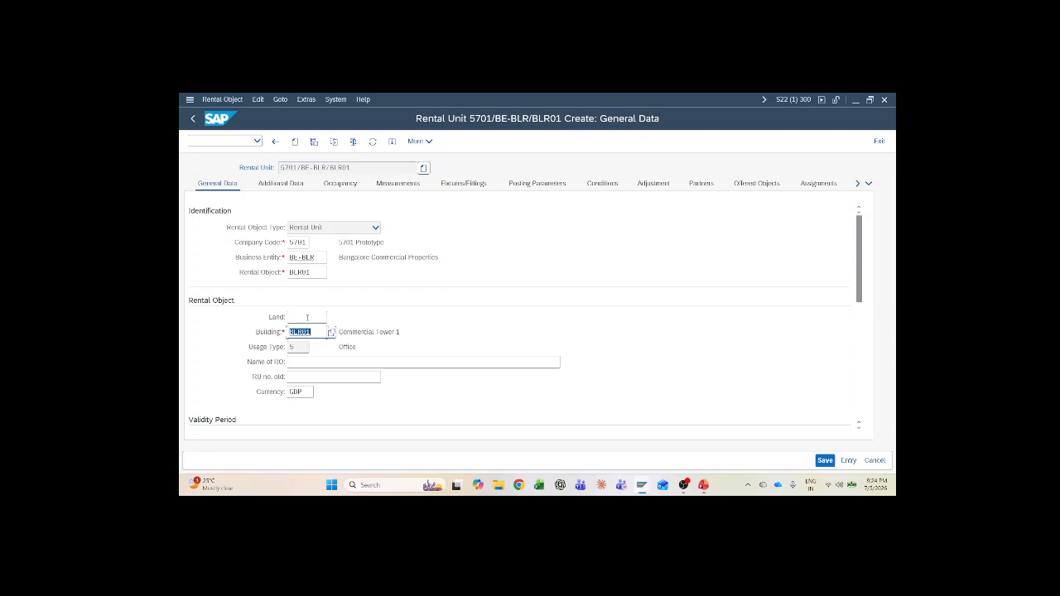
scroll(453, 314, down, 1)
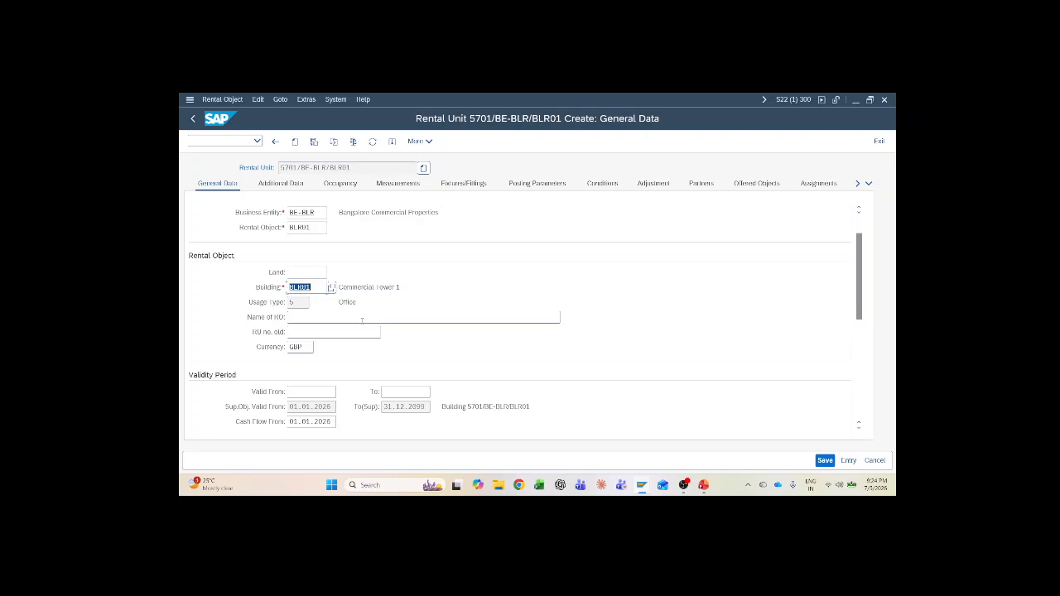
click(344, 317)
text(Office 101)
key(Return)
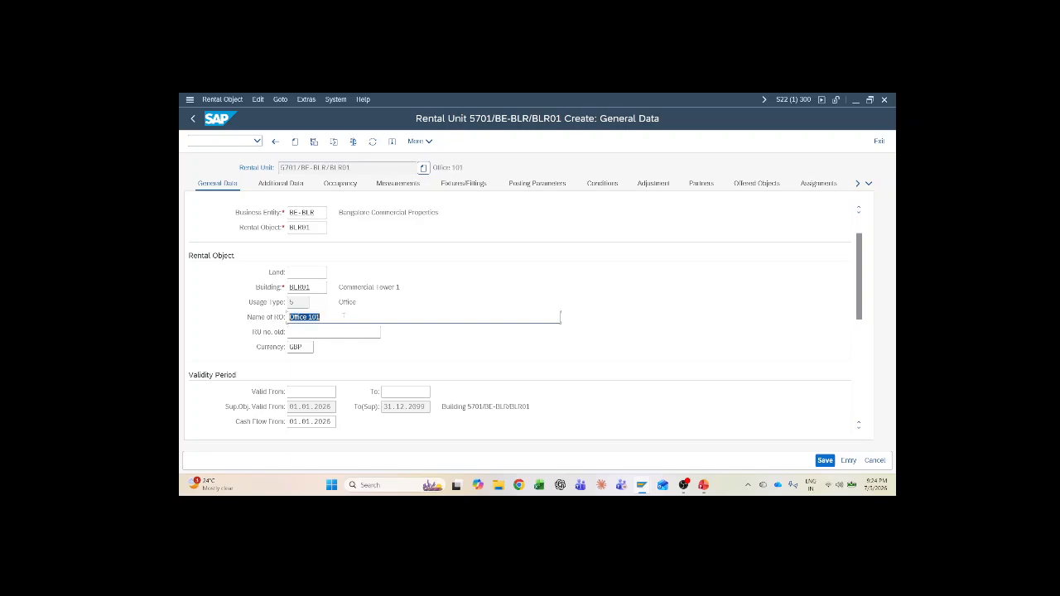
Set the rental unit's Valid From date to 01.01.2026 and review the remaining general data
scroll(343, 316, down, 2)
click(311, 302)
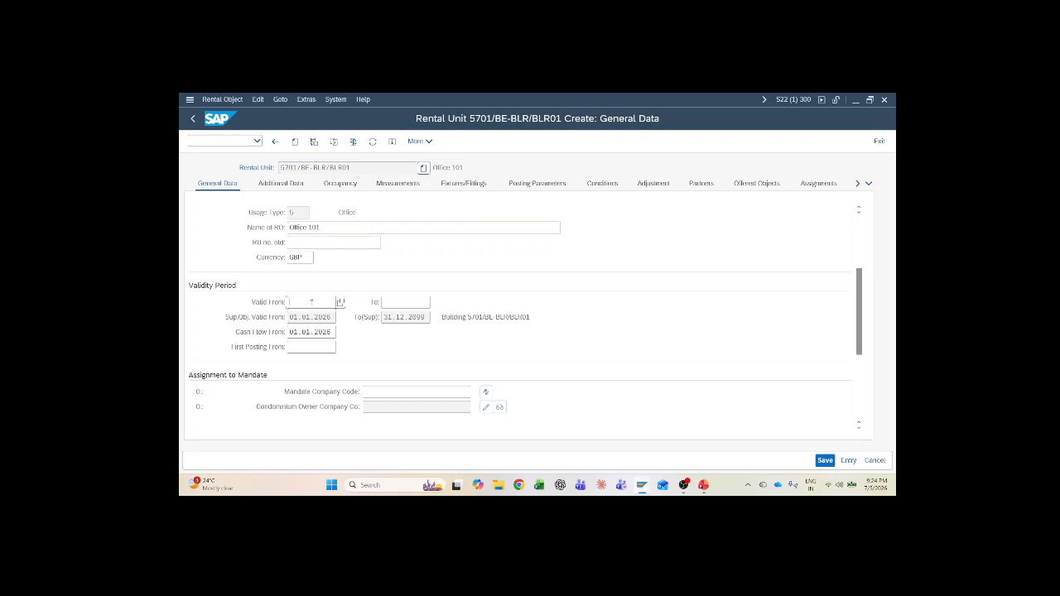
text(01)
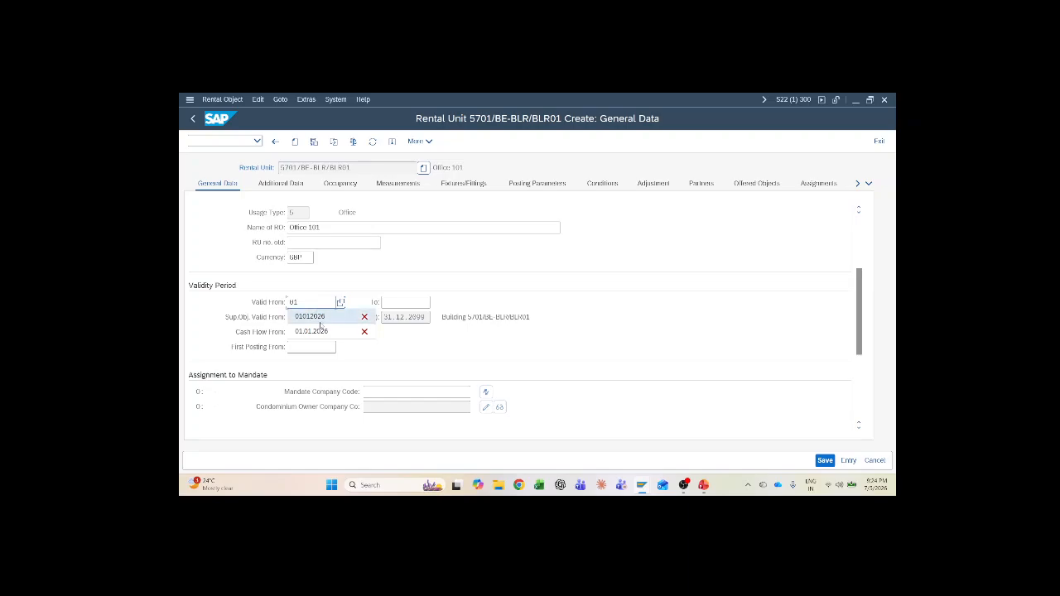
click(318, 317)
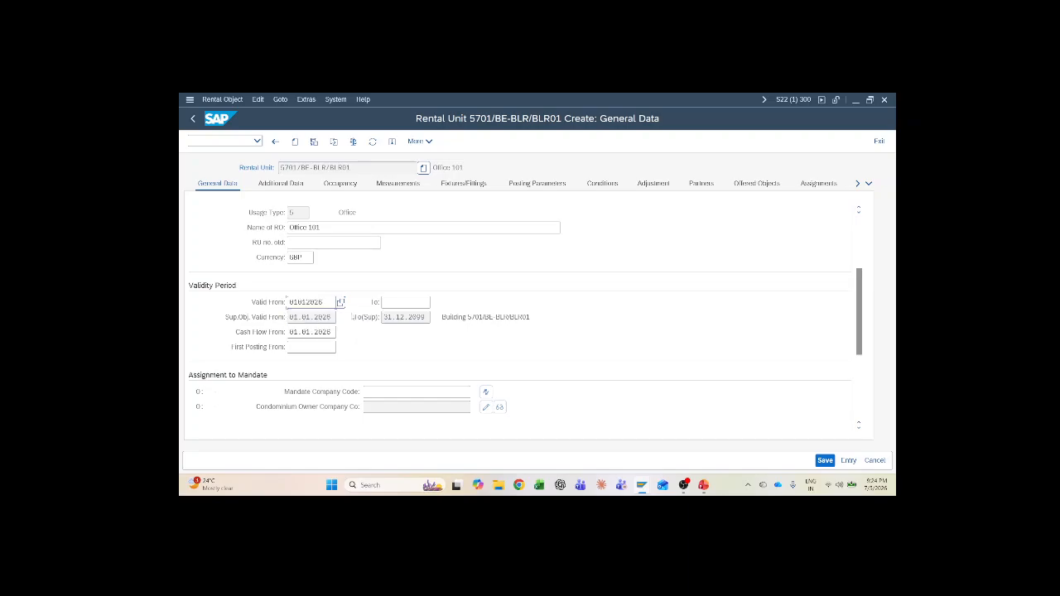
key(Return)
scroll(522, 319, down, 3)
scroll(361, 335, down, 1)
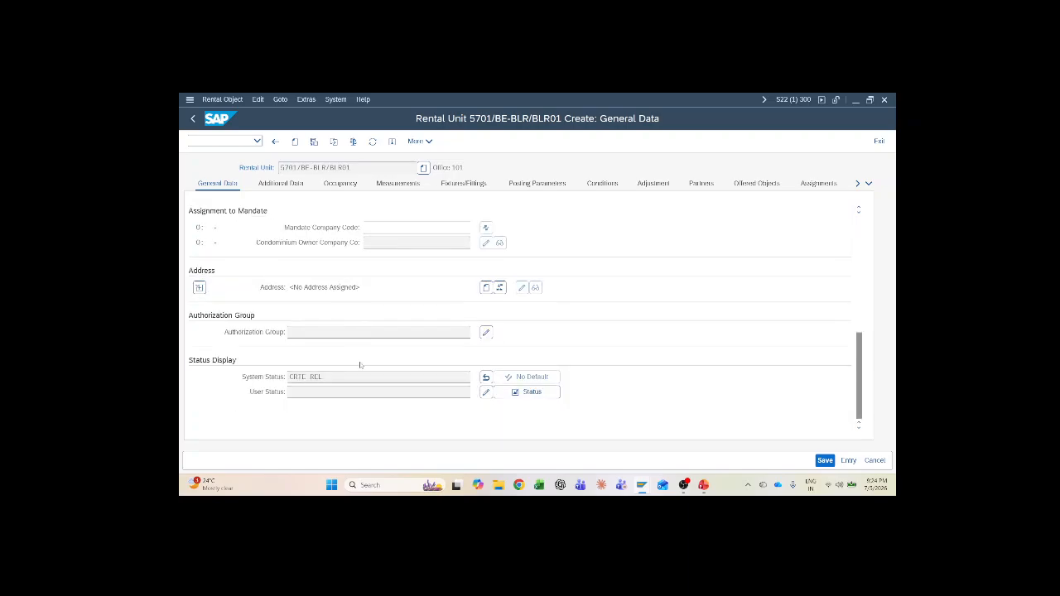
scroll(360, 366, up, 5)
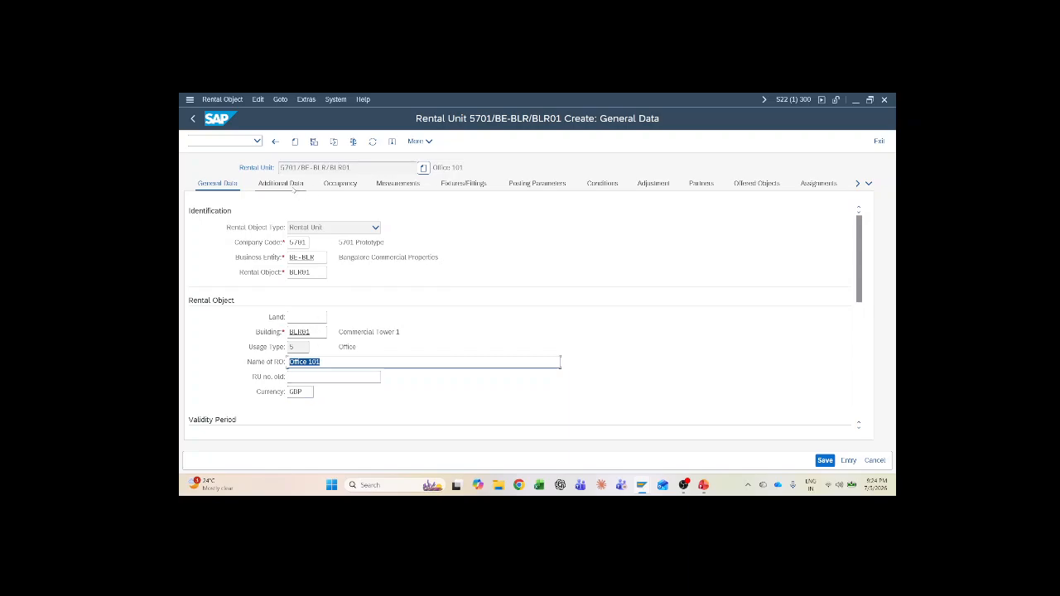
Set the unit's part of building to 07 Main building and location on floor to L5 (No. 5 on left), trying 02 as the floor
click(294, 187)
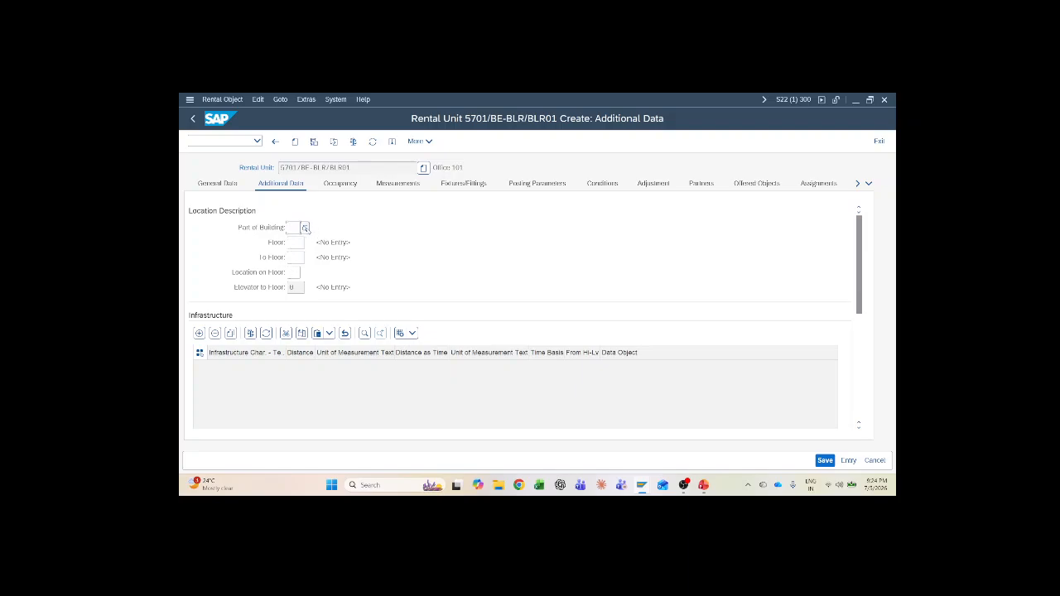
click(305, 228)
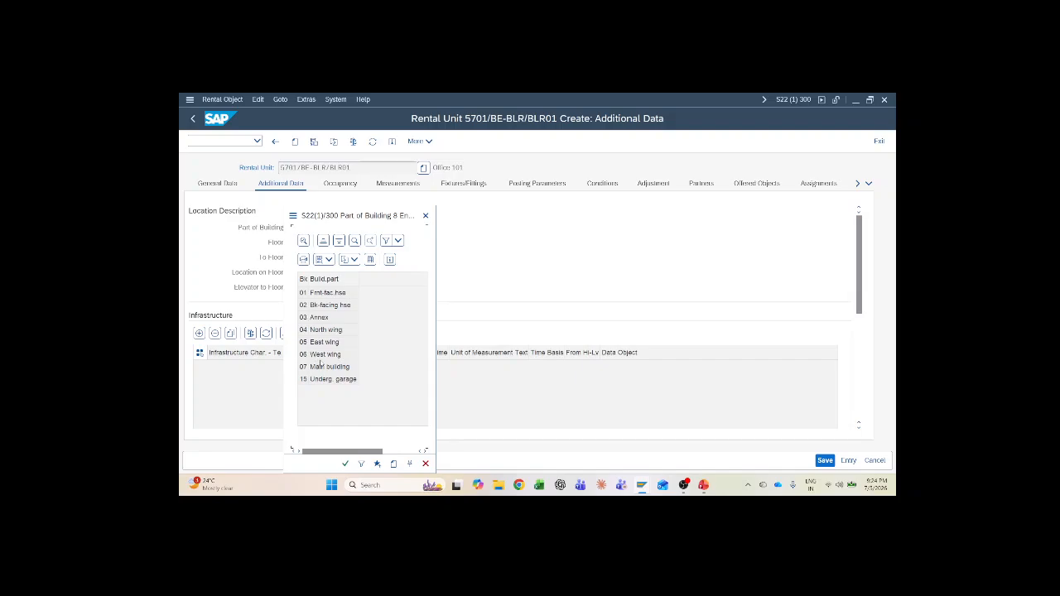
double_click(323, 371)
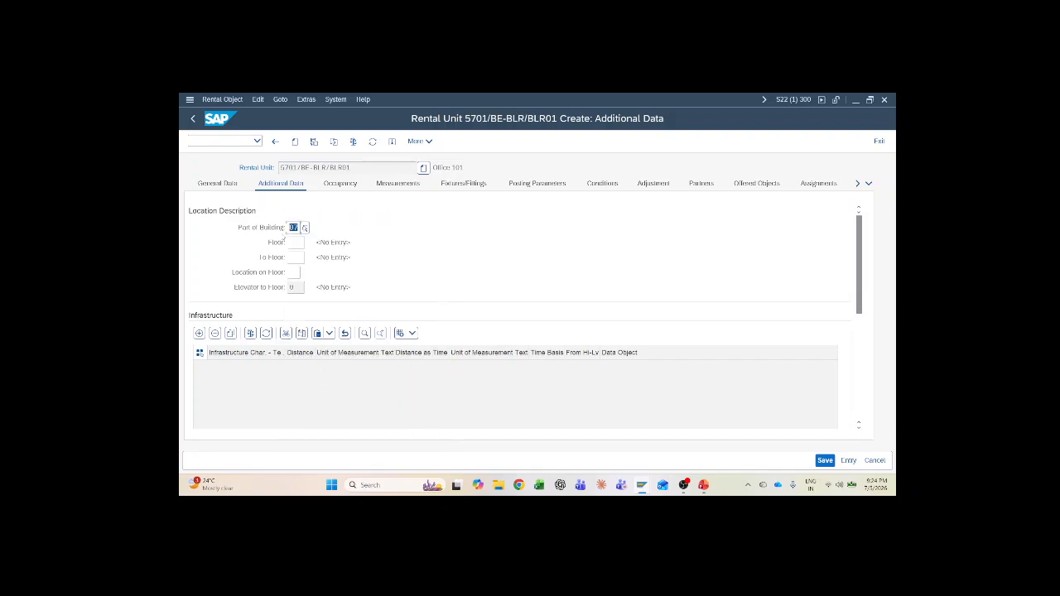
click(298, 244)
text(02)
click(291, 272)
click(305, 273)
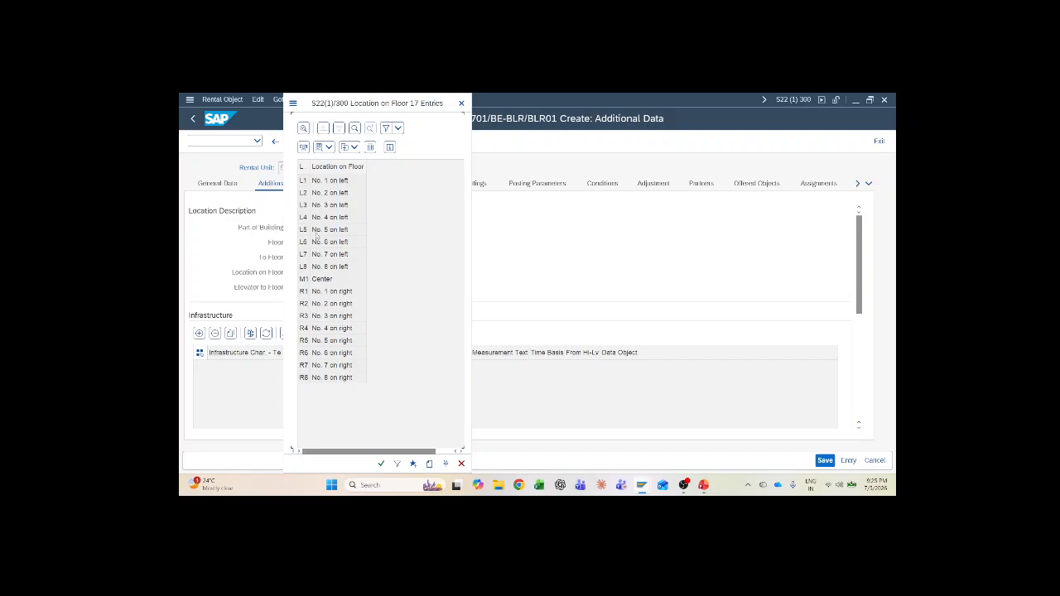
double_click(316, 230)
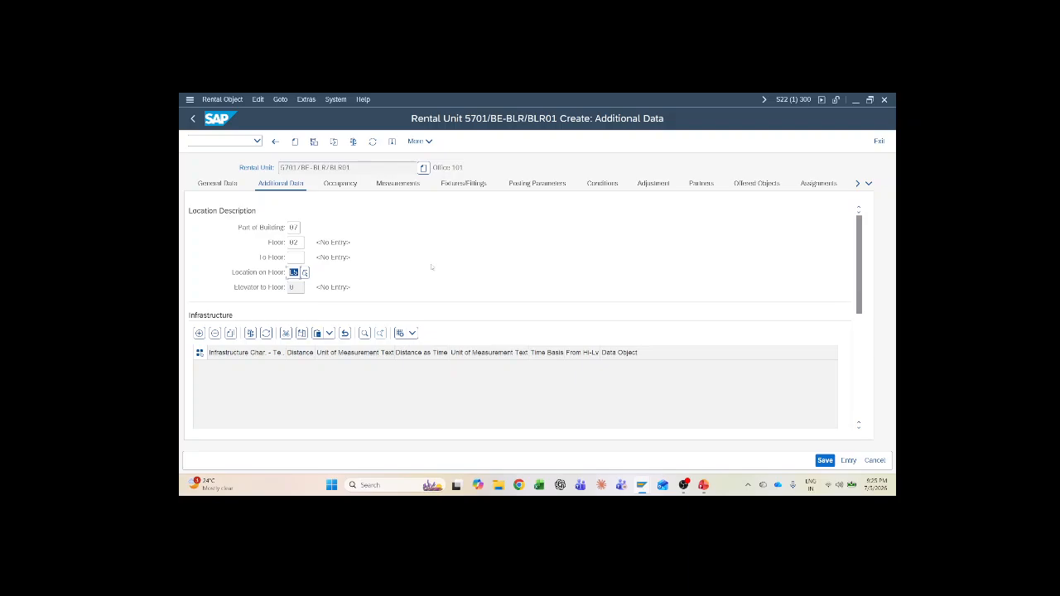
key(Return)
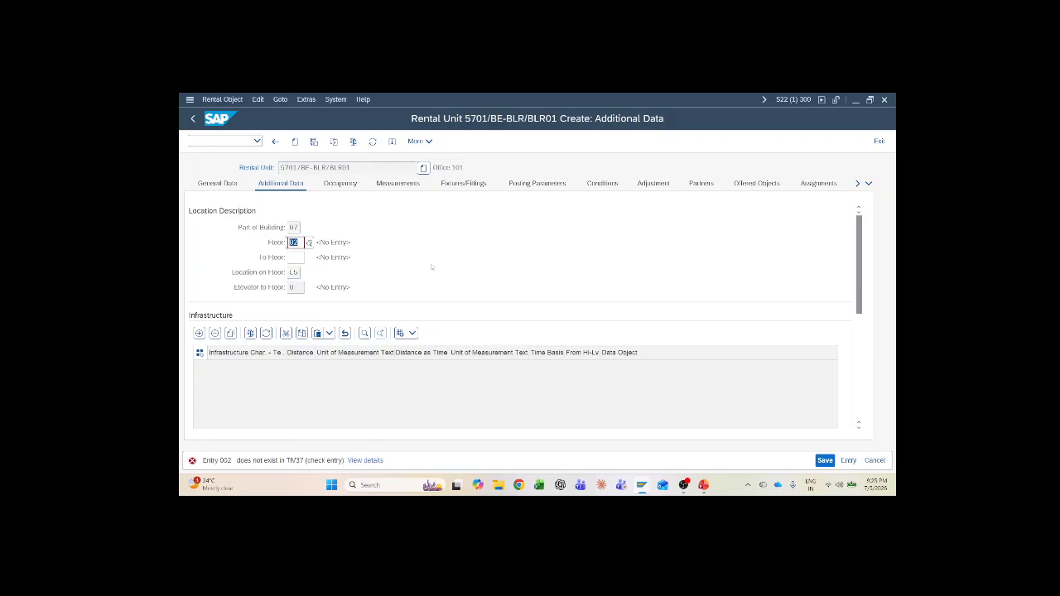
Set the rental unit's floor to 102, 2nd floor, from the list of allowed floors
click(309, 242)
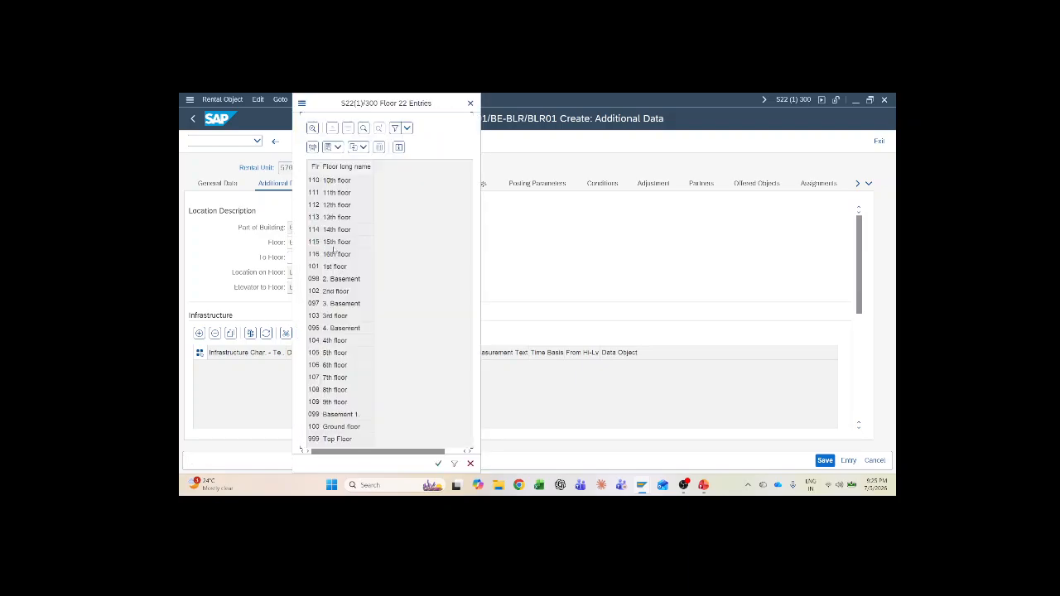
click(471, 103)
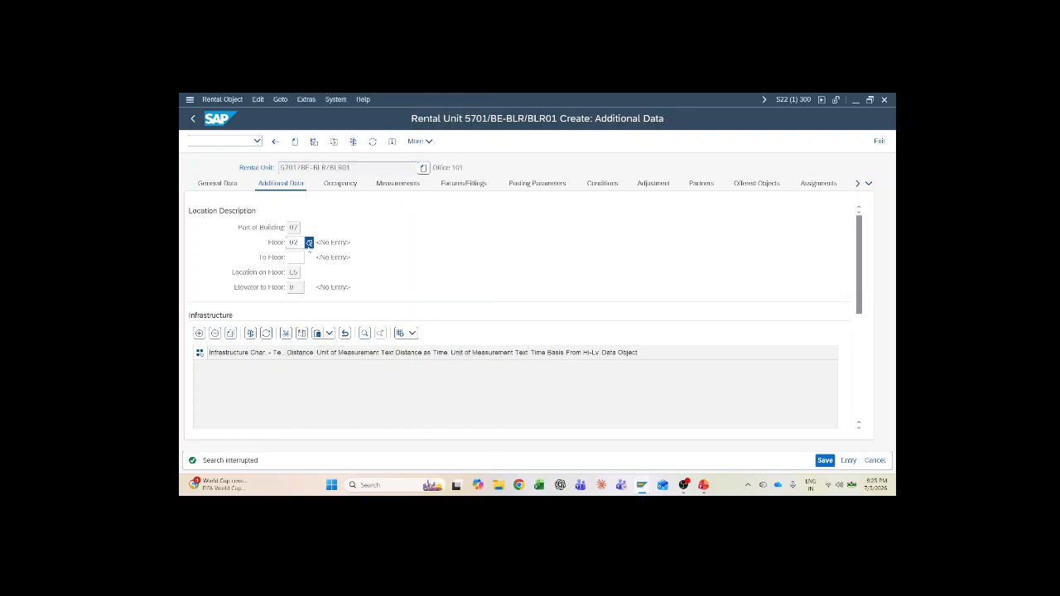
click(309, 243)
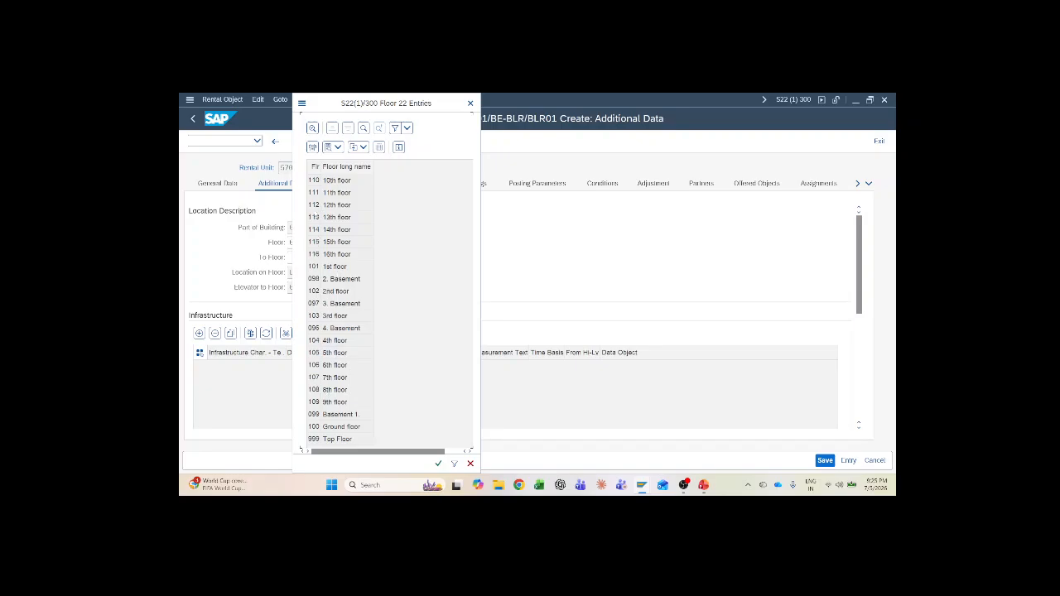
double_click(318, 292)
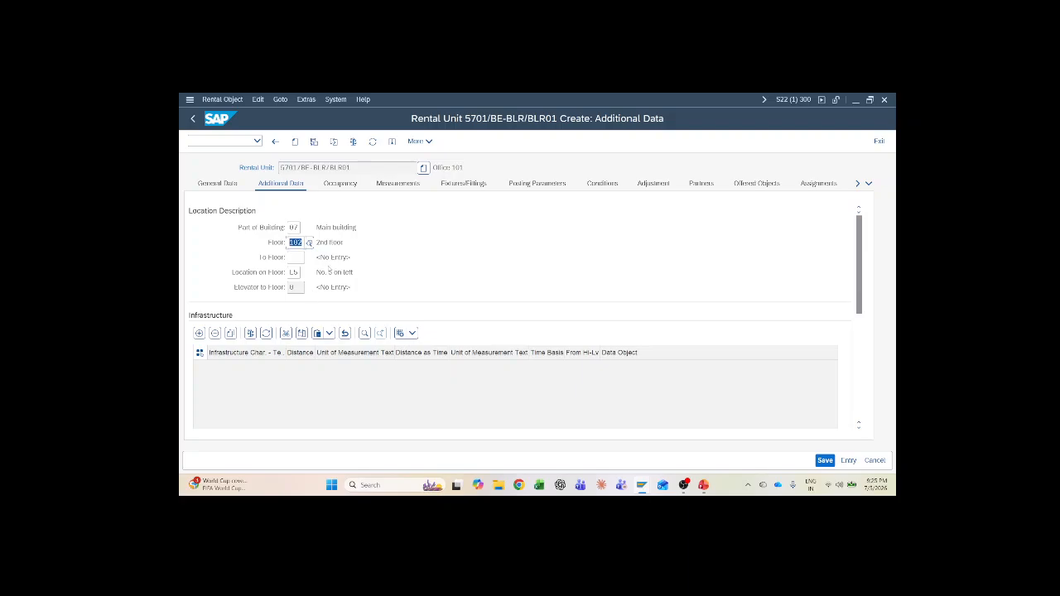
click(332, 258)
Set the rental unit's Office Space measurement (A101) to 5,000 FT2
click(408, 185)
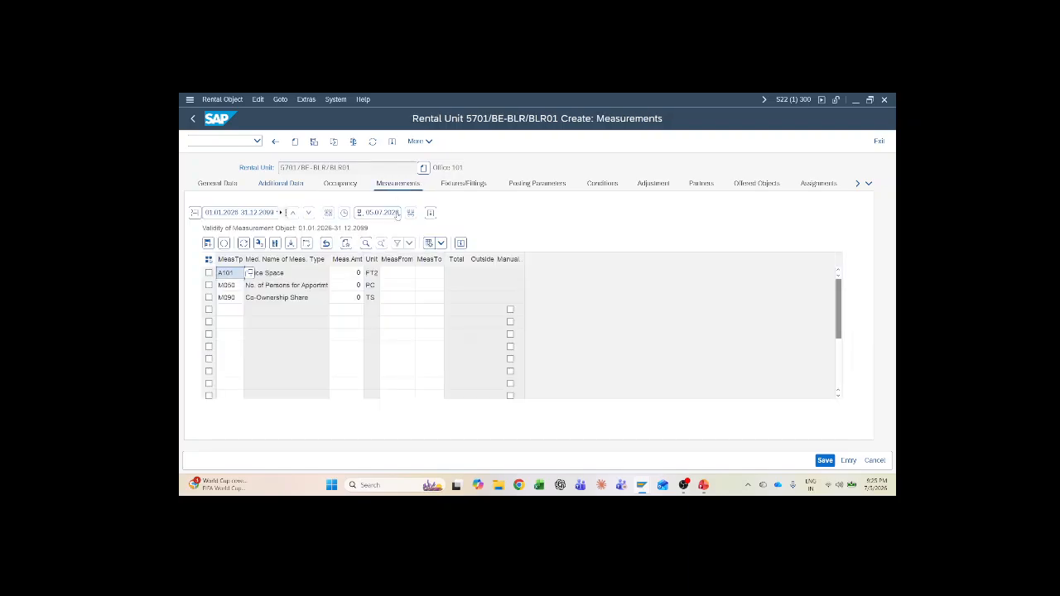
click(356, 272)
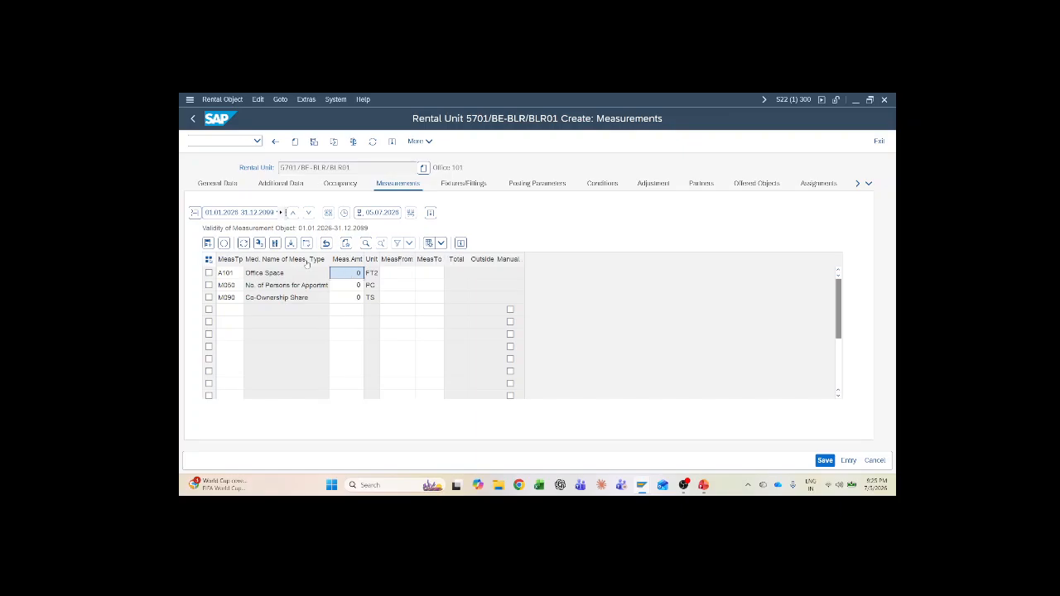
text(5000)
key(Return)
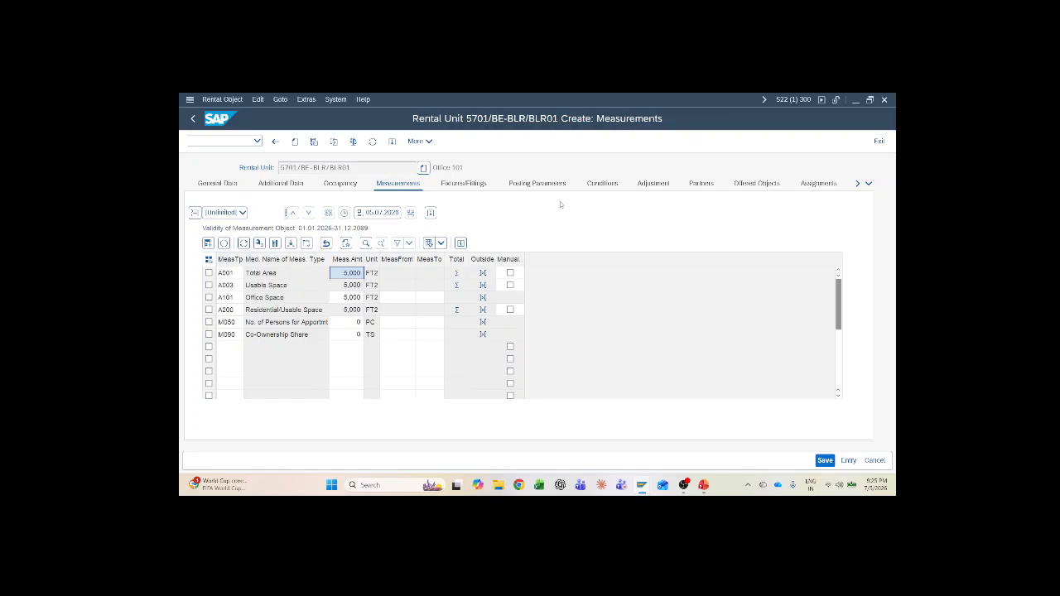
Assign the Finance cost center 57010001 in the rental unit's standard posting parameters
click(547, 185)
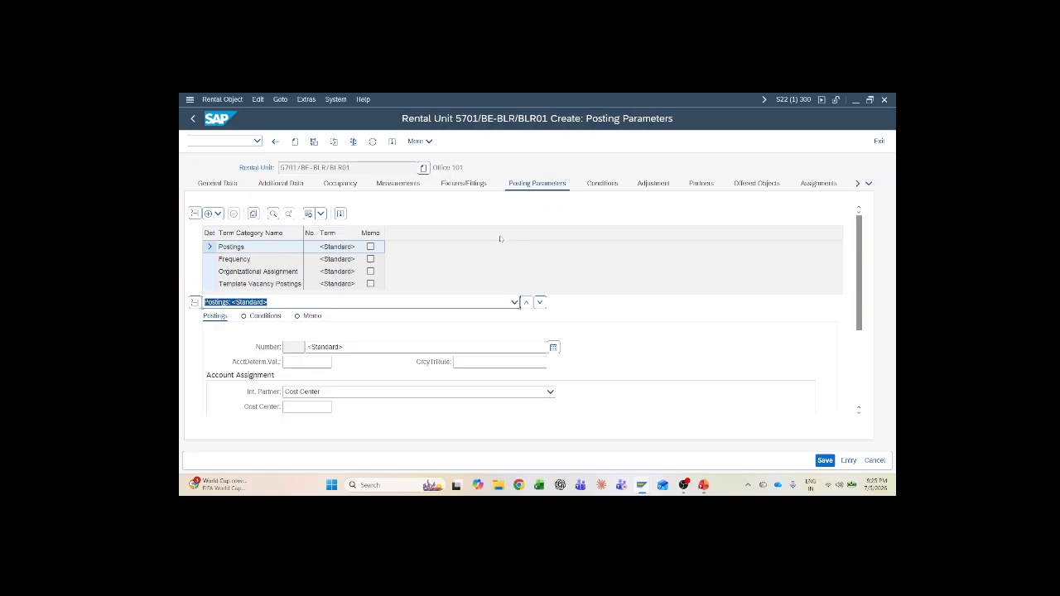
click(308, 406)
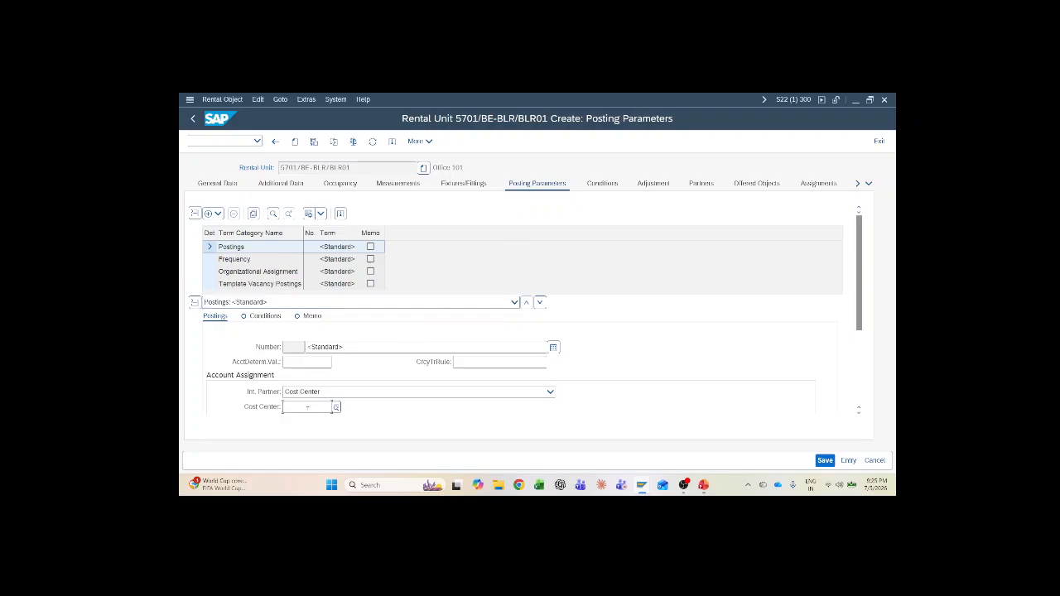
click(308, 420)
key(Return)
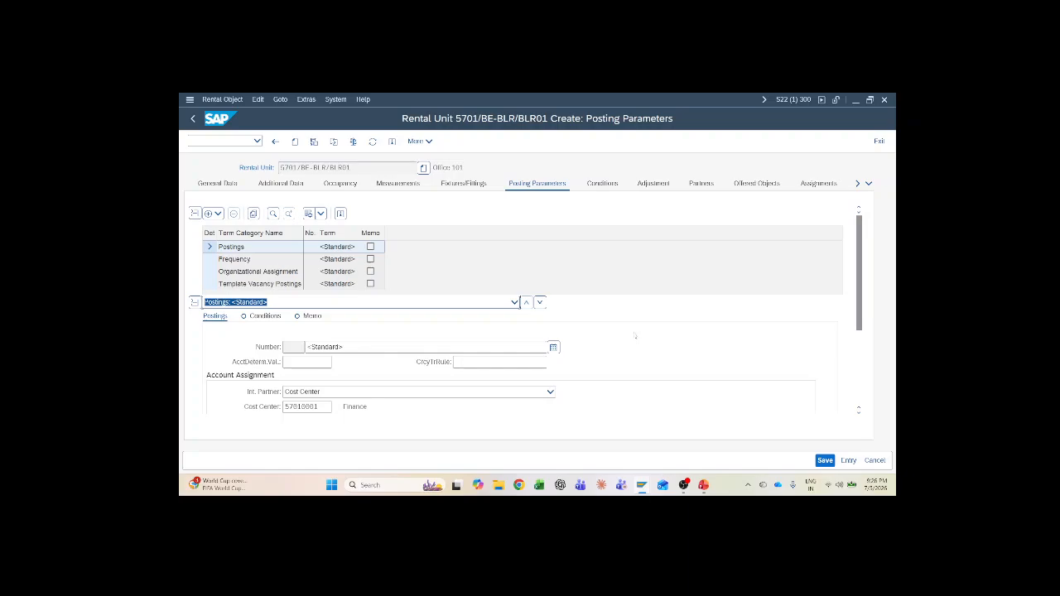
Add condition type 10 Basic Rent to the rental unit's conditions
click(611, 189)
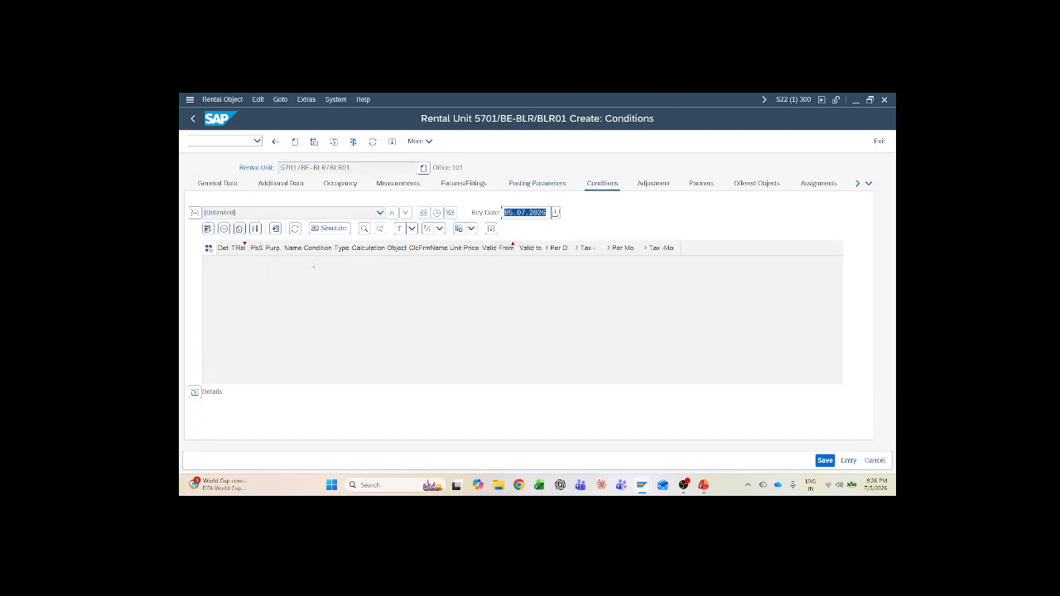
click(208, 229)
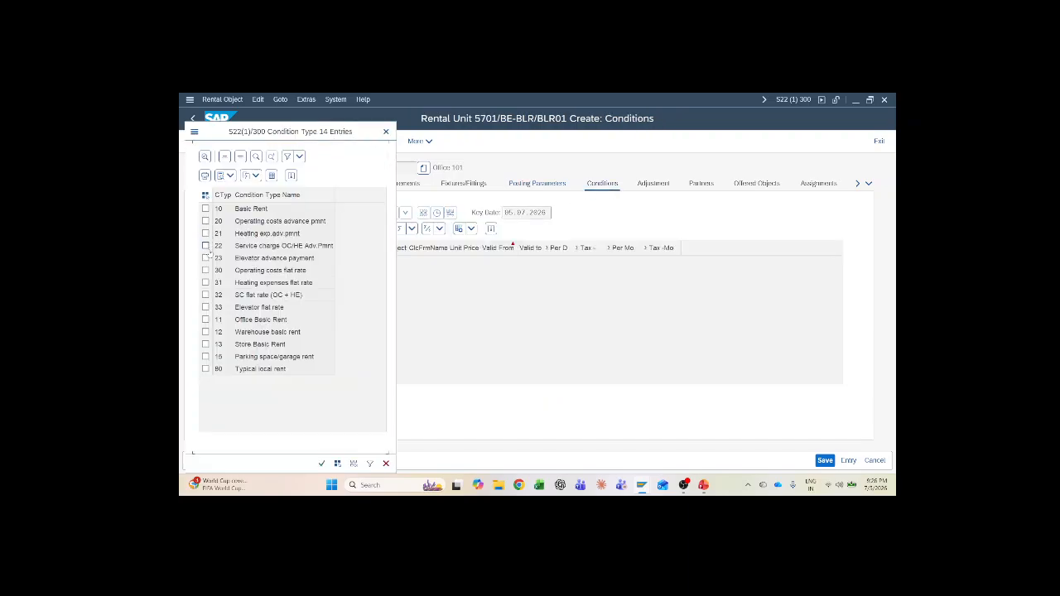
click(205, 209)
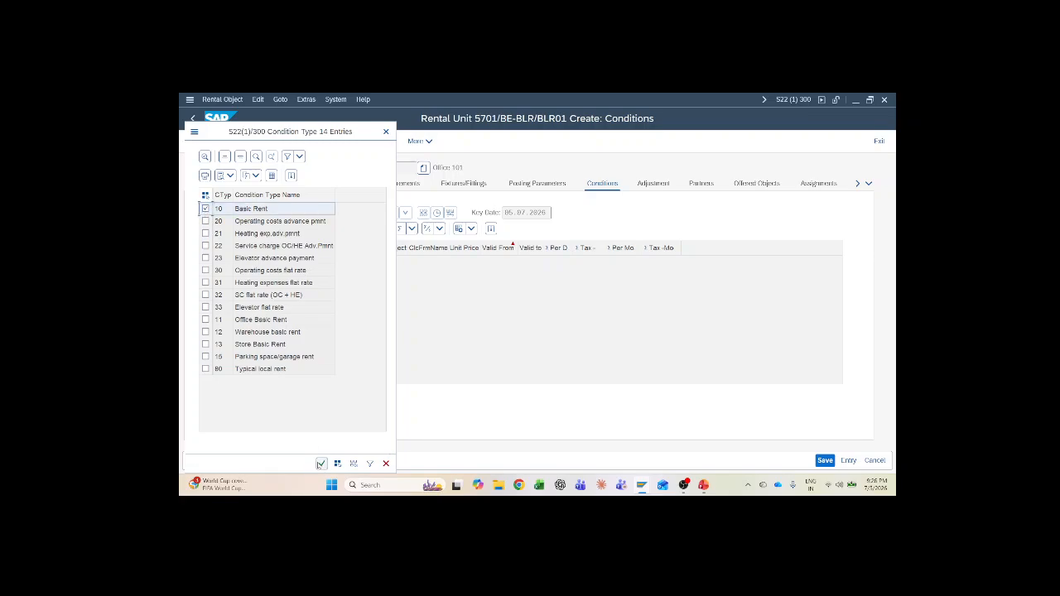
click(321, 463)
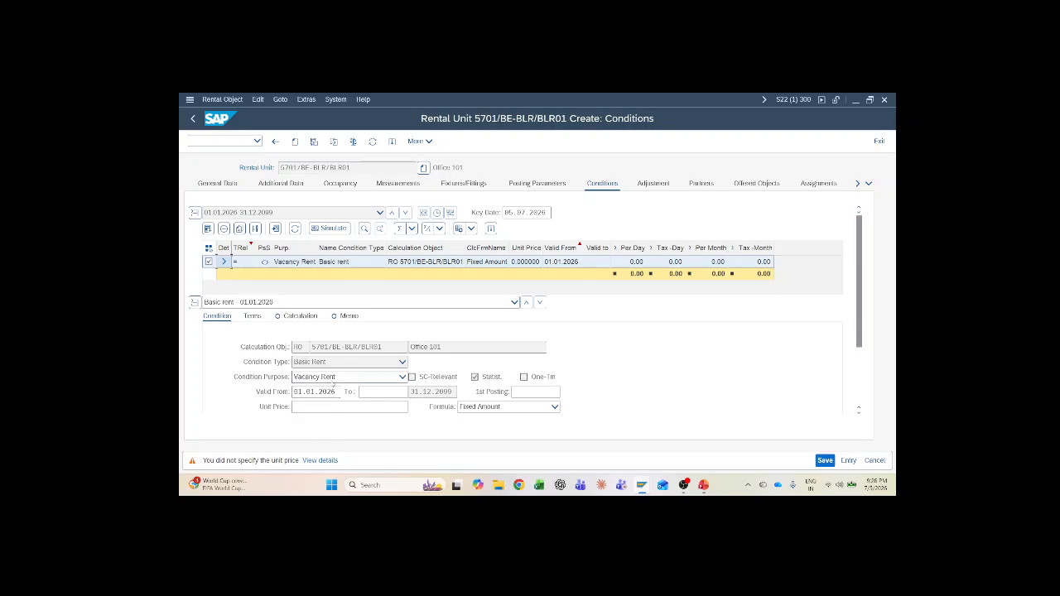
Set the Basic Rent condition's unit price to 300 and save the rental unit
click(365, 406)
text(300)
key(Return)
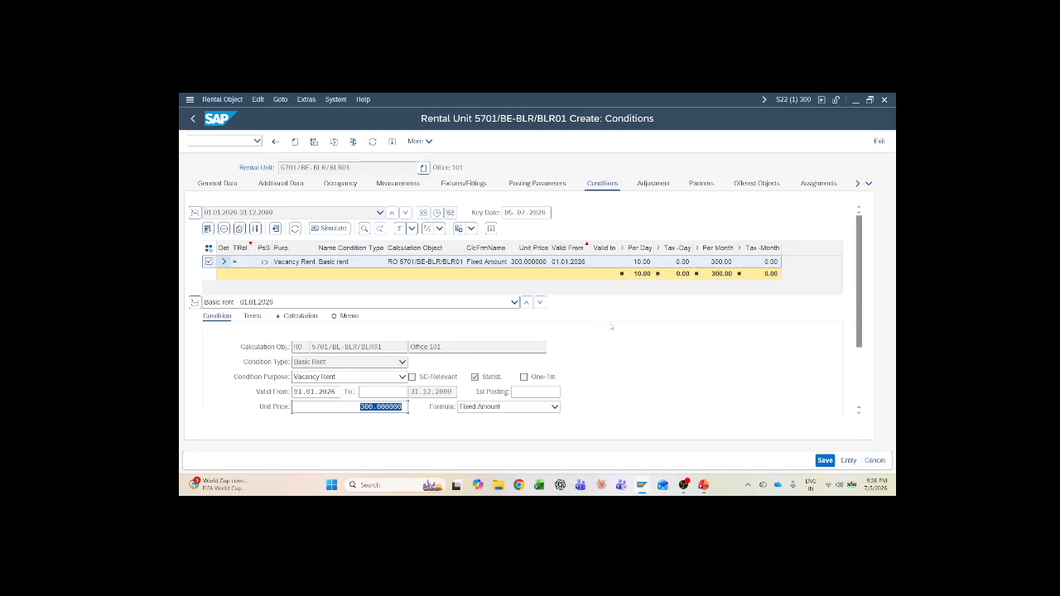
click(353, 142)
click(825, 460)
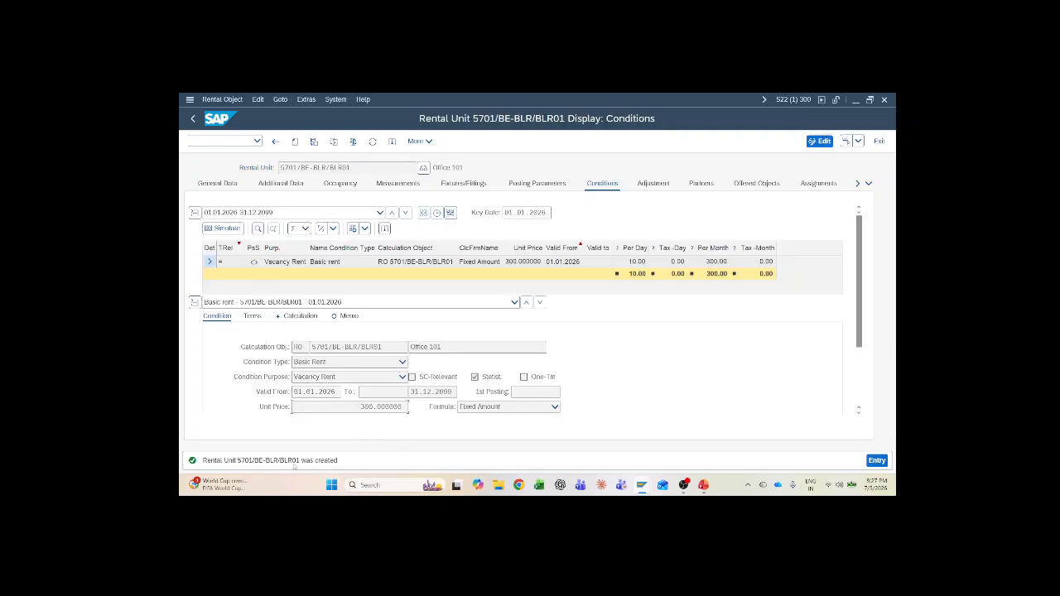
Open contract processing (RECN) and start a new contract of type Commercial lease-out in company code 5701
click(193, 120)
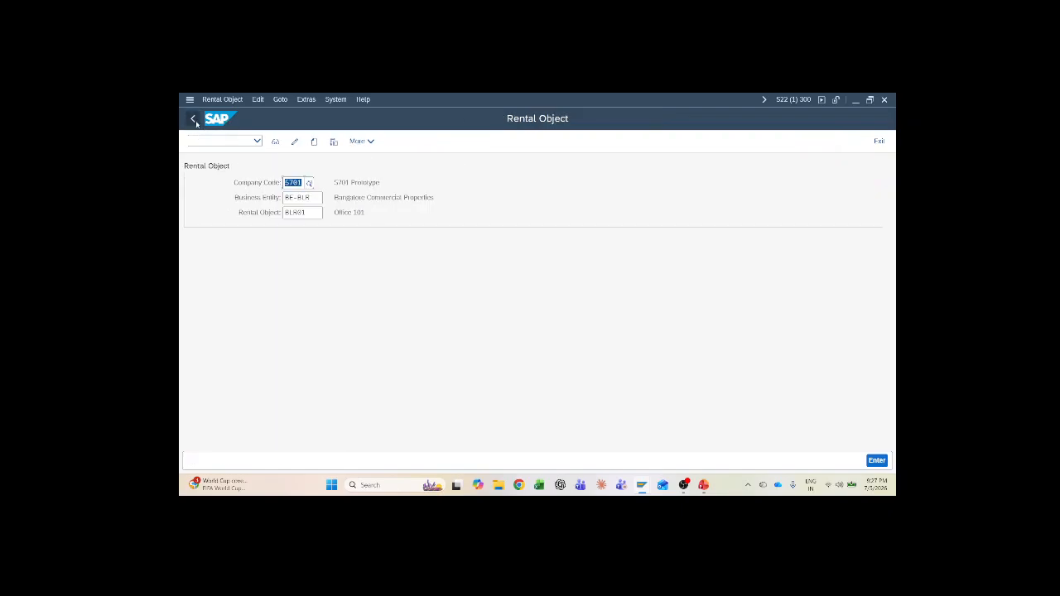
click(193, 121)
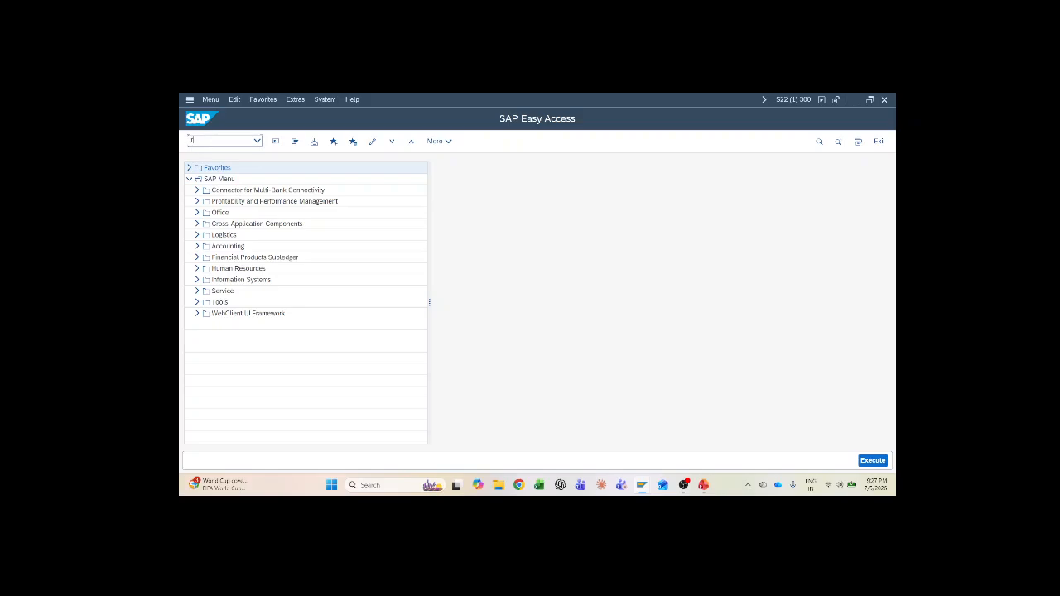
click(192, 140)
text(recn)
key(Return)
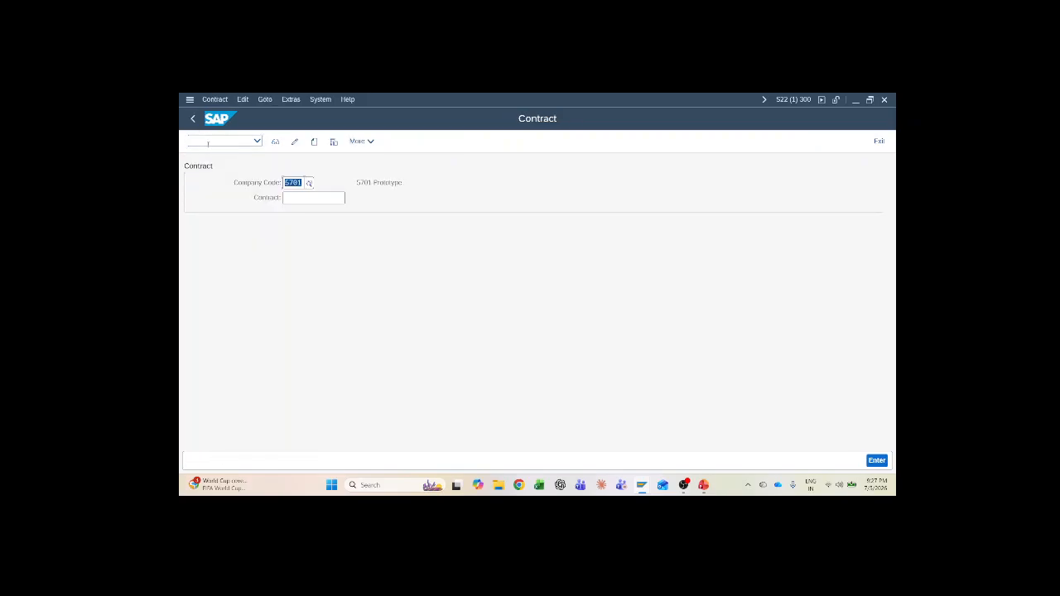
click(314, 142)
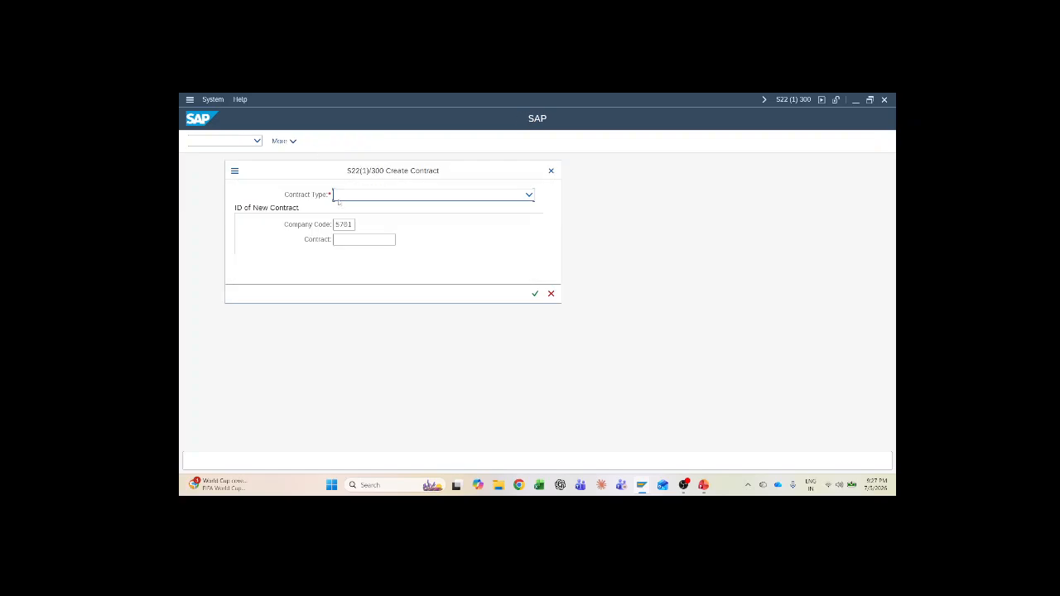
click(335, 194)
click(375, 238)
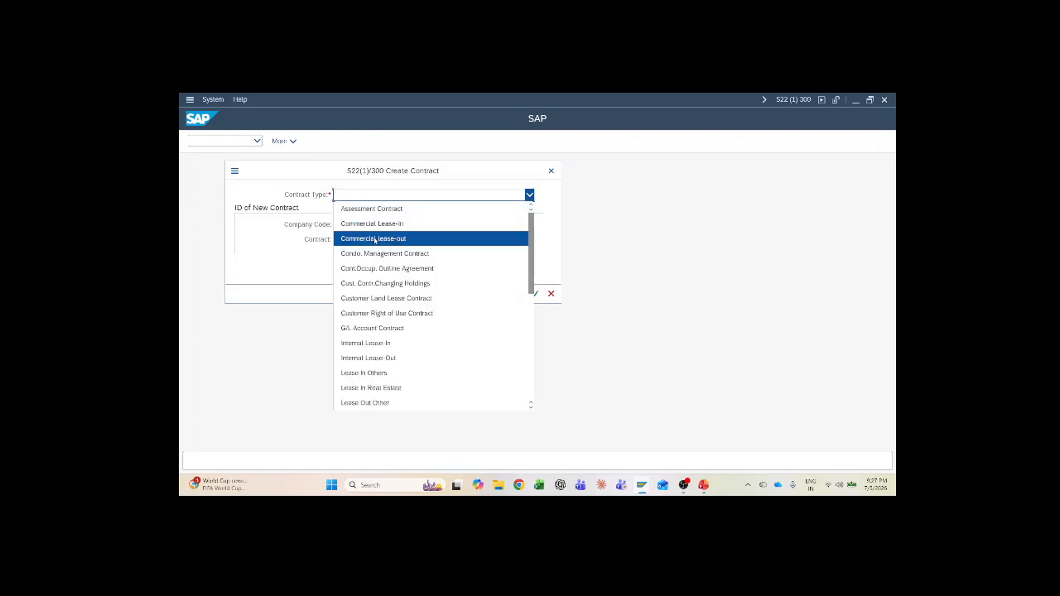
click(535, 294)
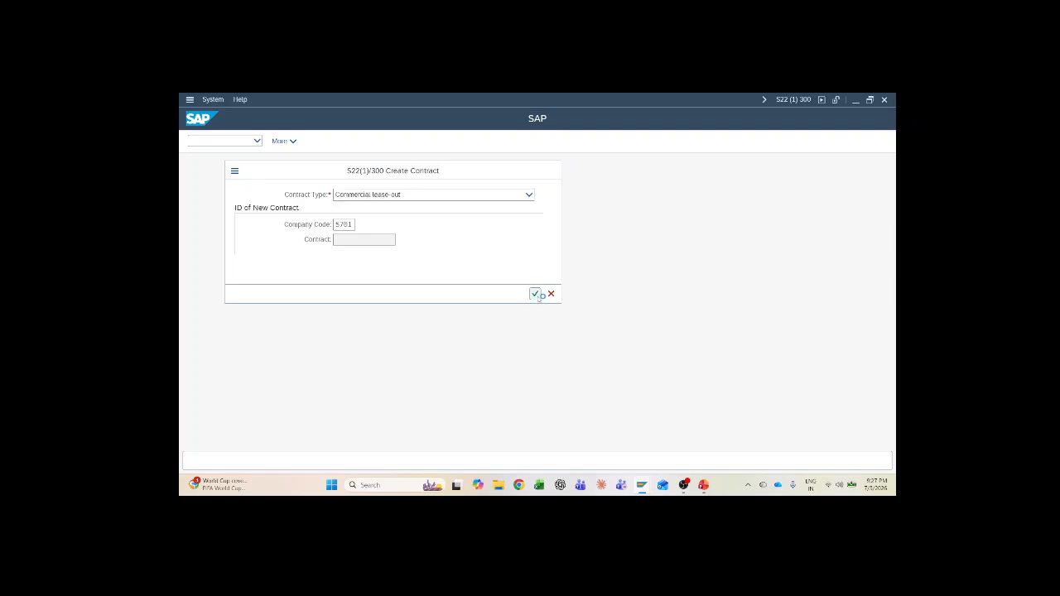
Assign rental object 5701/BE-BLR/BLR01 to the contract and enter the tenant's business partner number
click(369, 301)
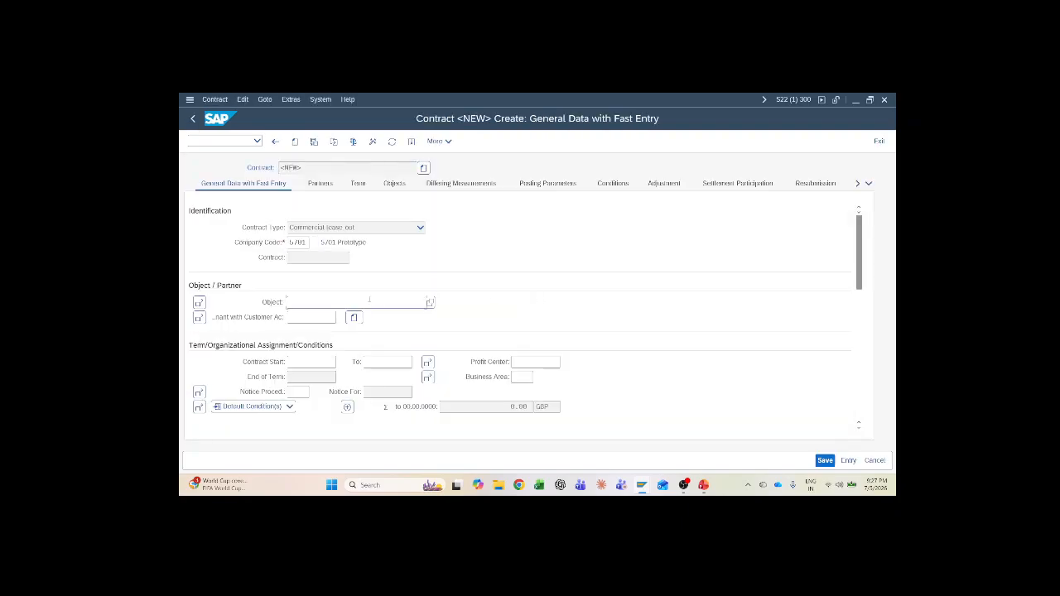
click(430, 302)
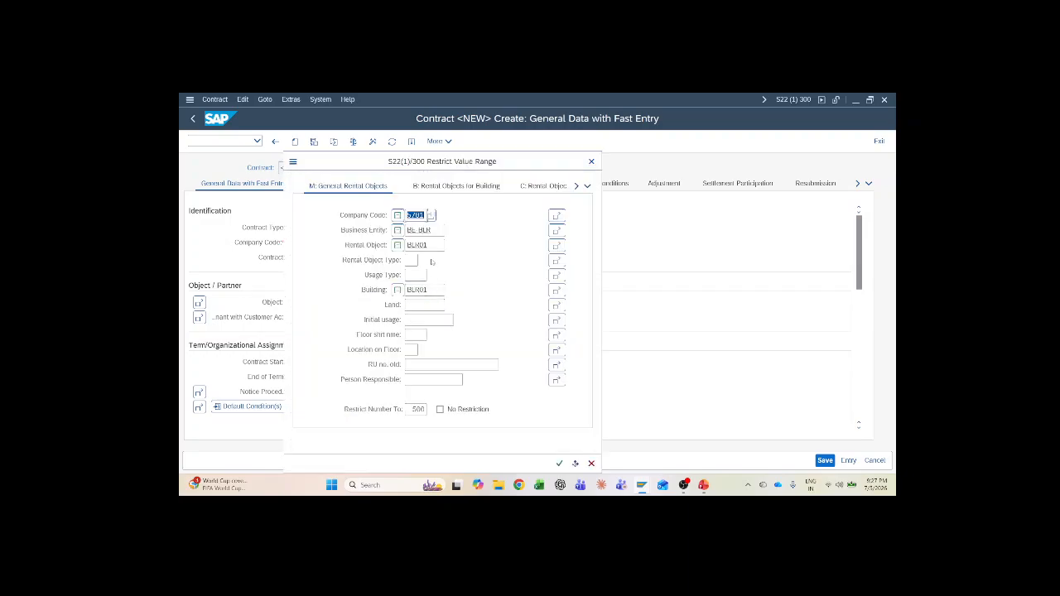
click(559, 464)
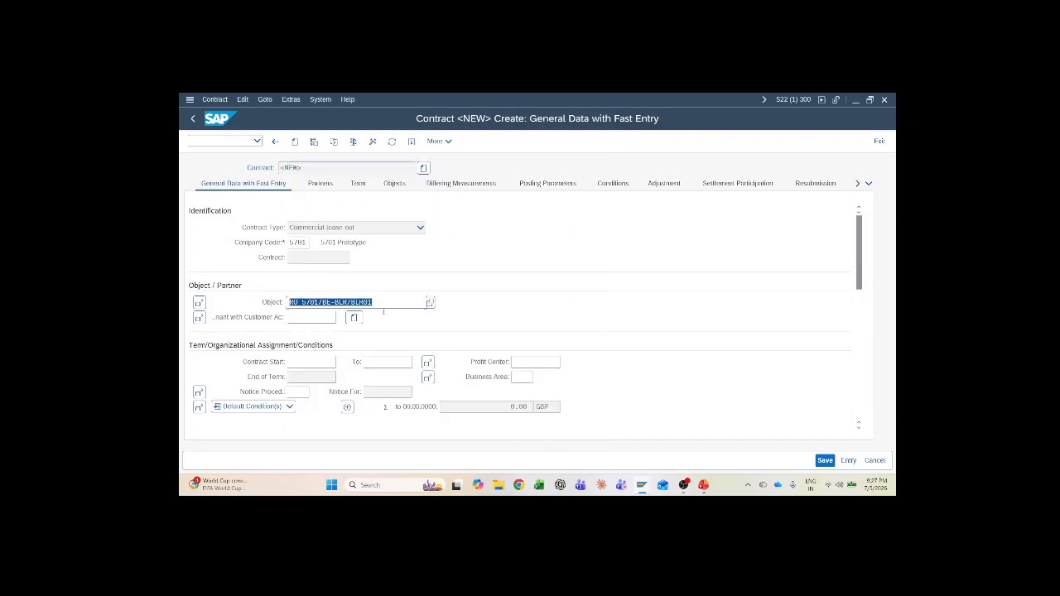
click(321, 319)
click(318, 331)
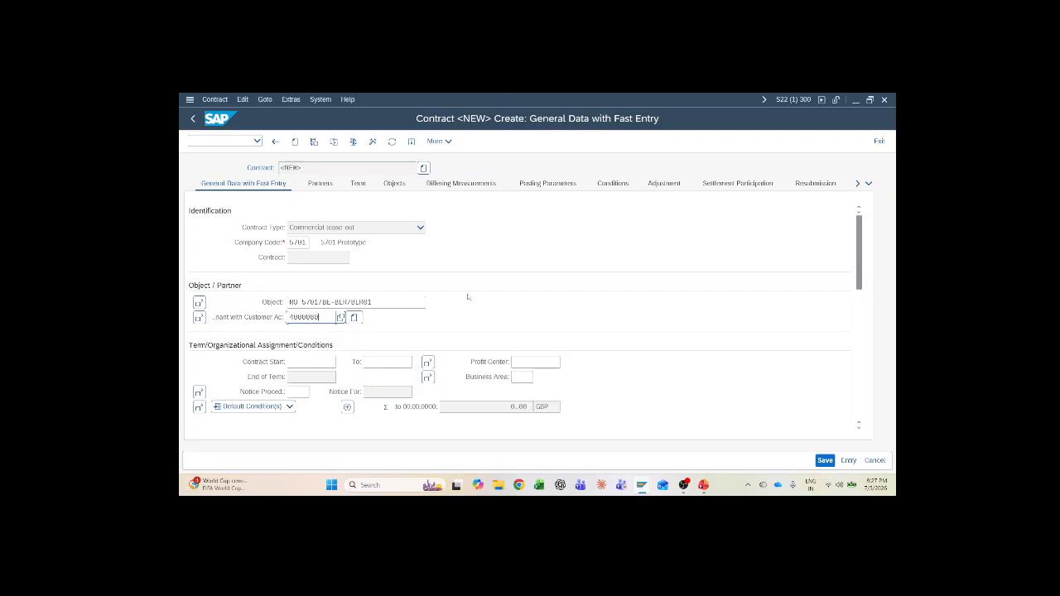
key(Return)
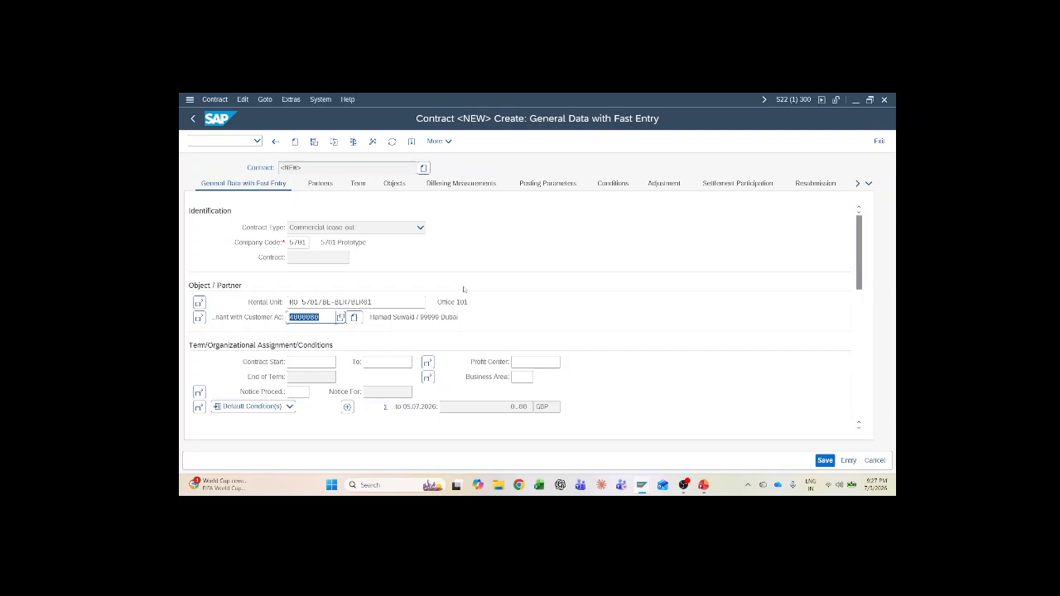
Set the contract start date to 01.05.2026
scroll(464, 290, down, 2)
click(301, 275)
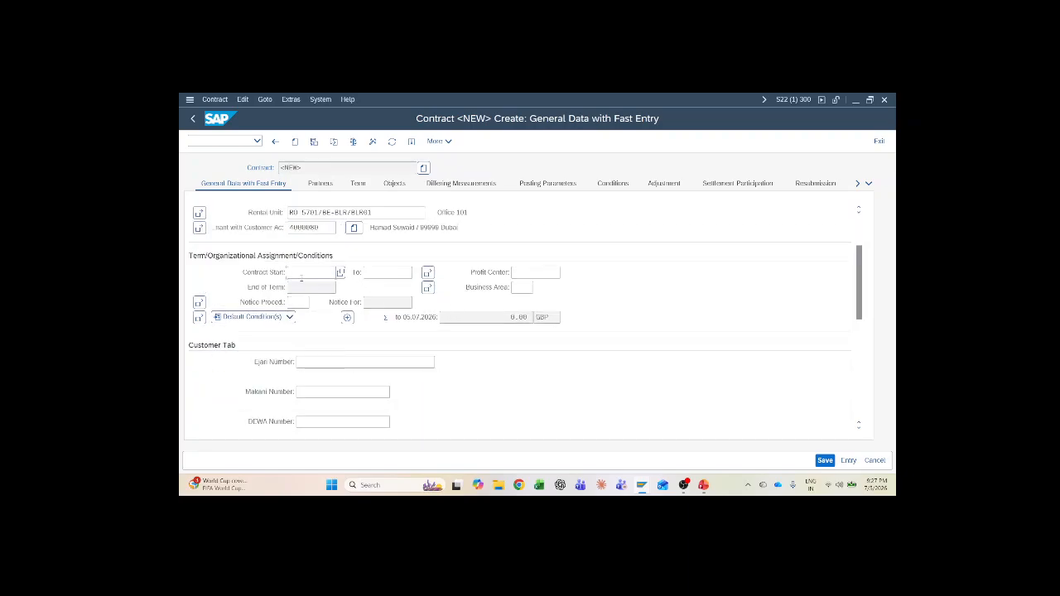
text(01)
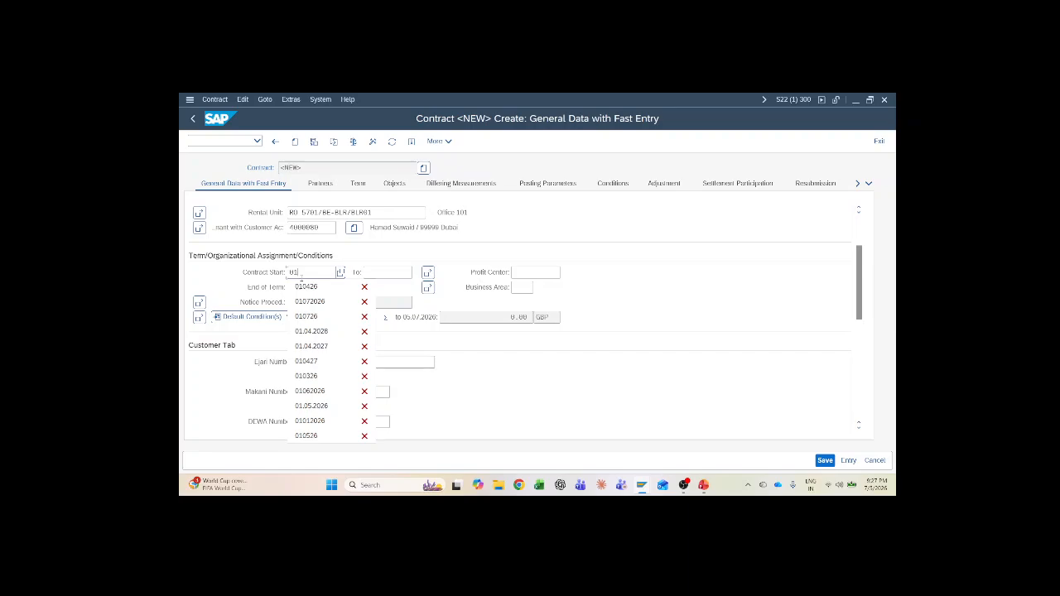
text(0)
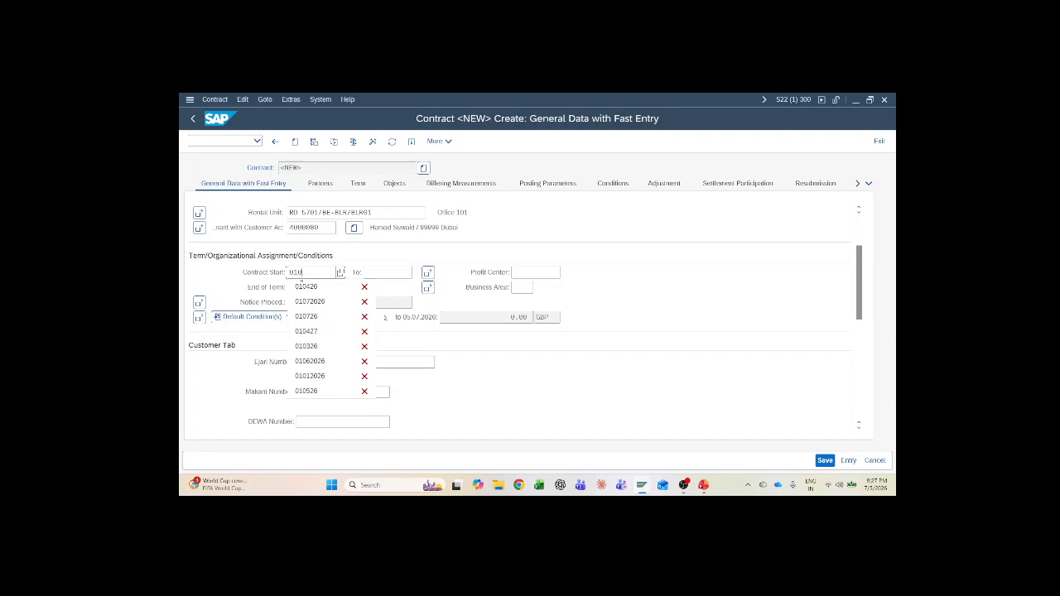
text(3202)
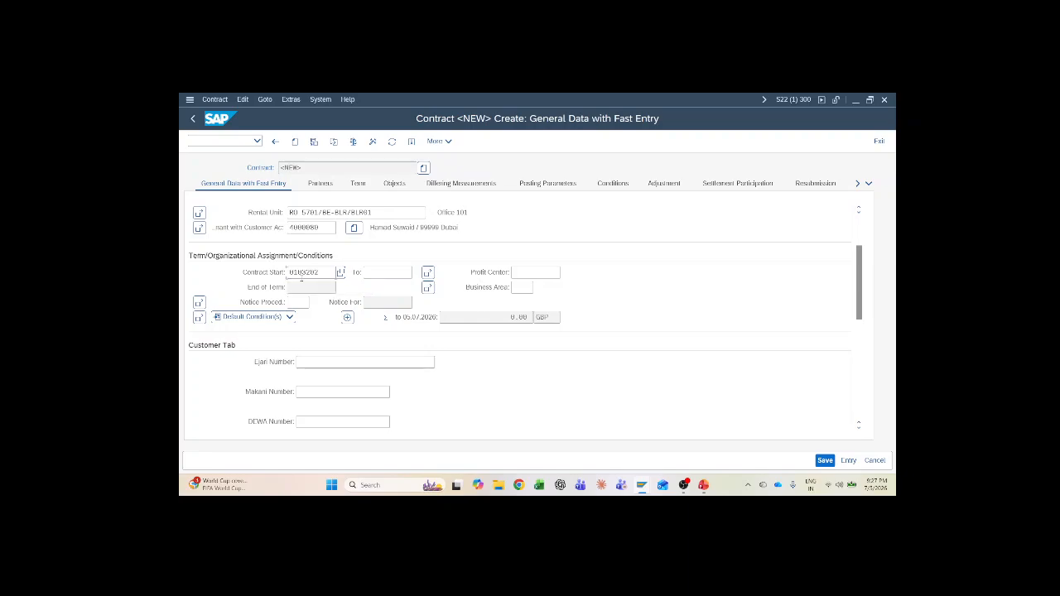
key(BackSpace)
key(BackSpace)
key(BackSpace)
key(BackSpace)
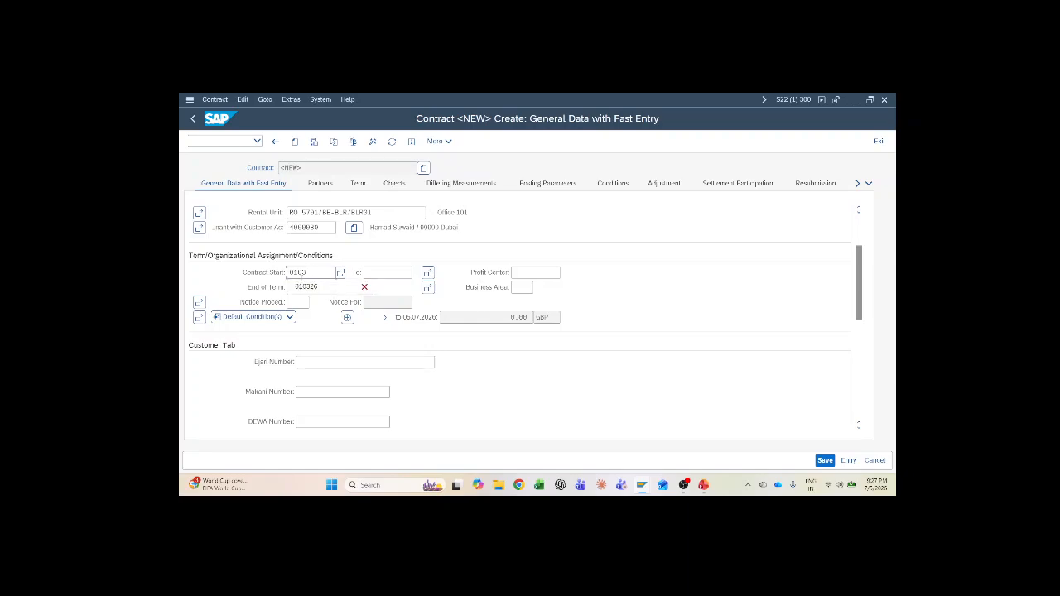
text(52026)
key(Tab)
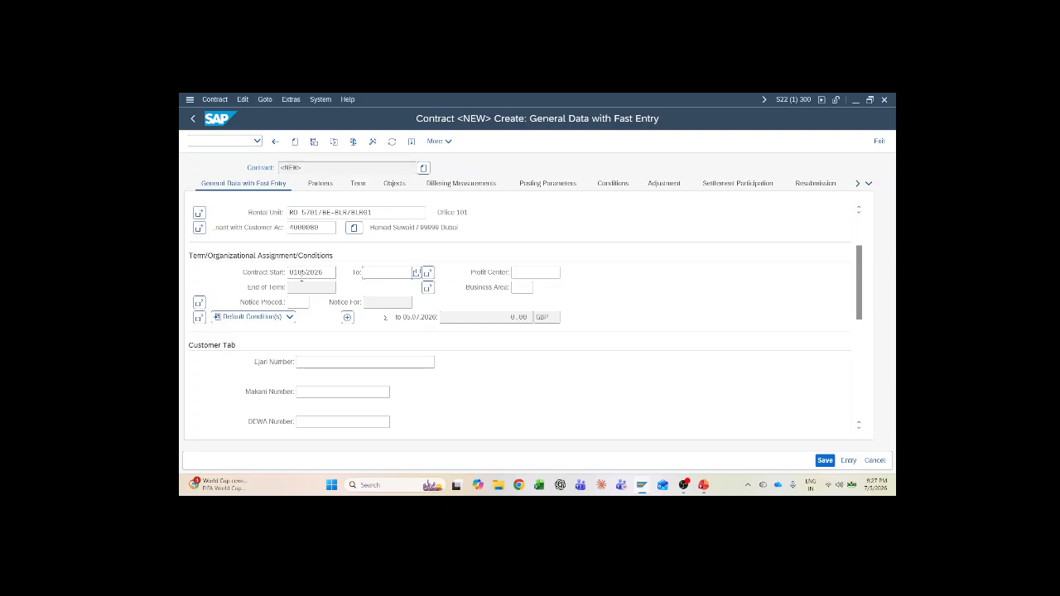
Set the contract end date to 31.12.2027 and the profit center to 57010001
text(3112027)
key(Tab)
key(Return)
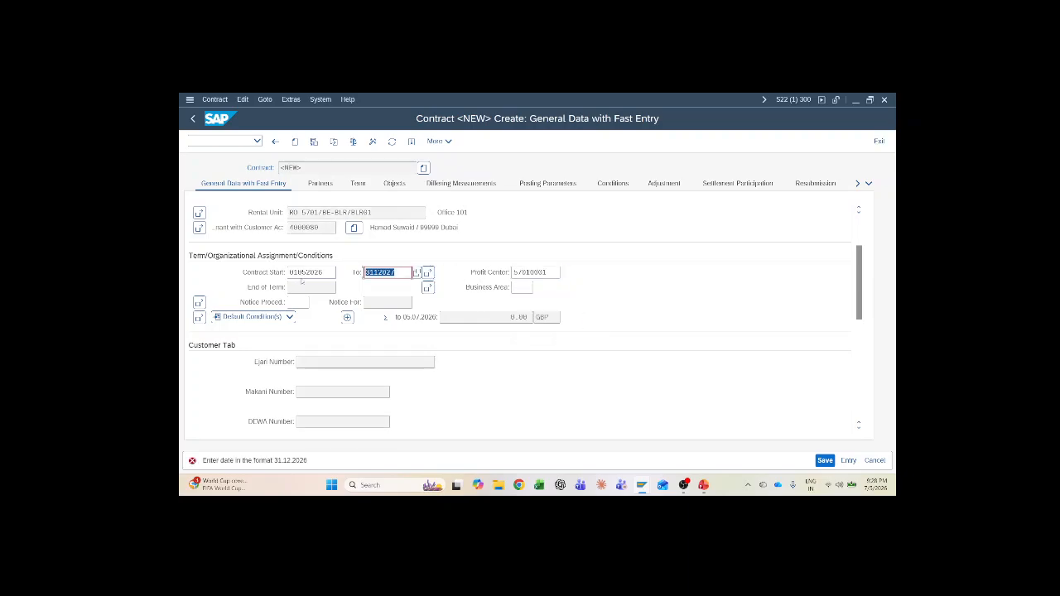
click(301, 276)
text(2)
key(Return)
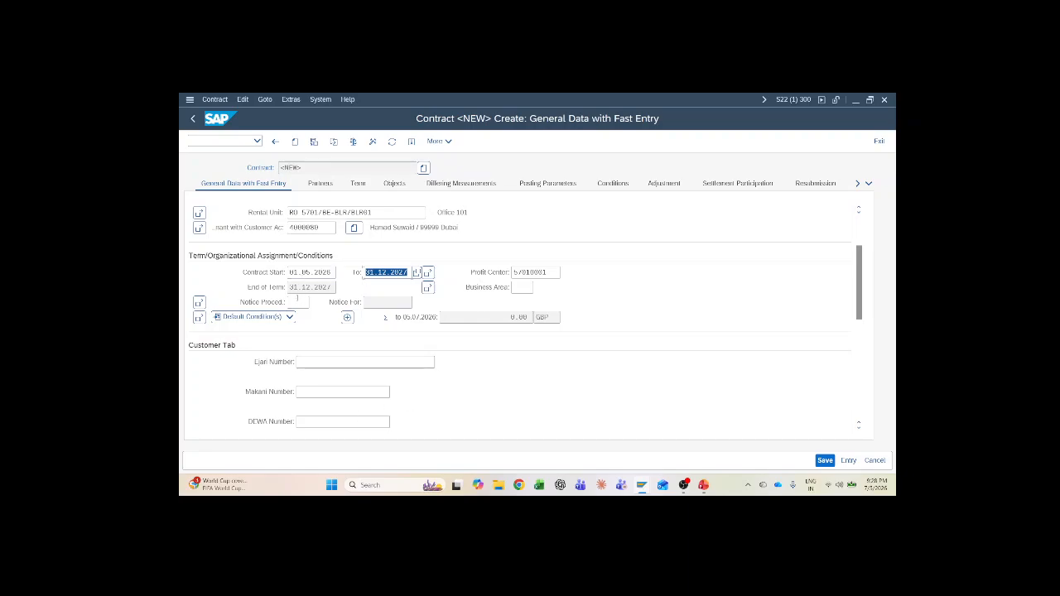
Assign notice procedure 2100, For Both: 90 Days Notice, 30 Days Notice, to the contract
click(299, 302)
click(313, 302)
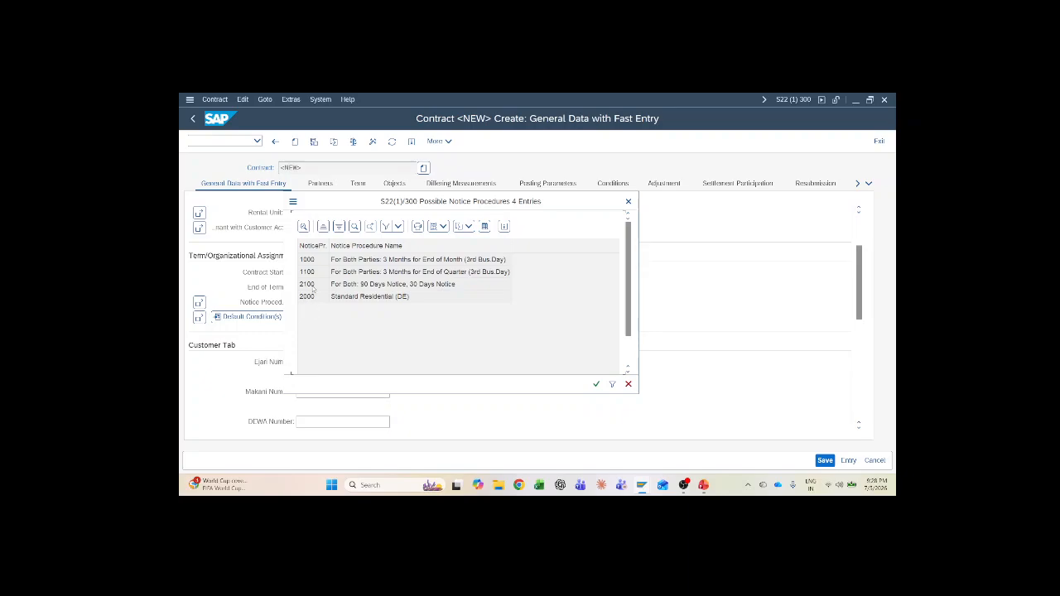
double_click(313, 284)
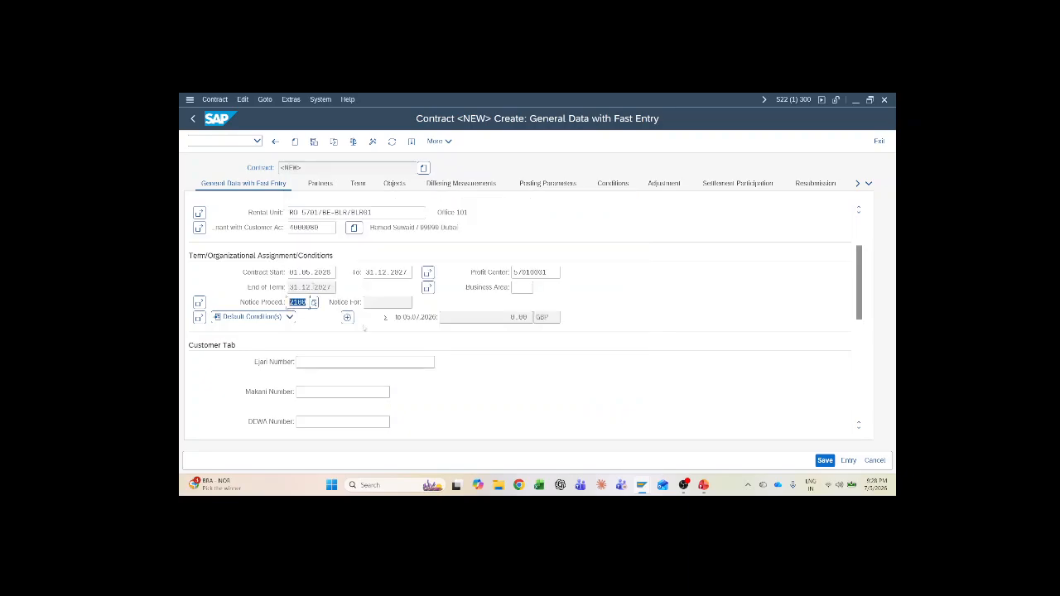
Enter the contract's Ejari, Makani and DEWA numbers in the custom fields
scroll(370, 389, down, 2)
click(333, 271)
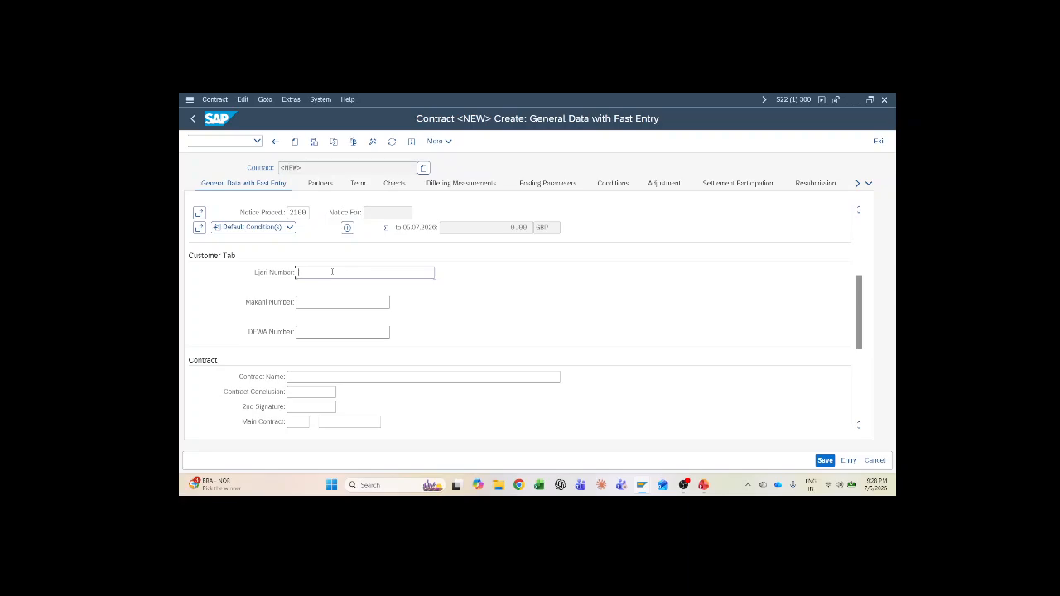
click(332, 271)
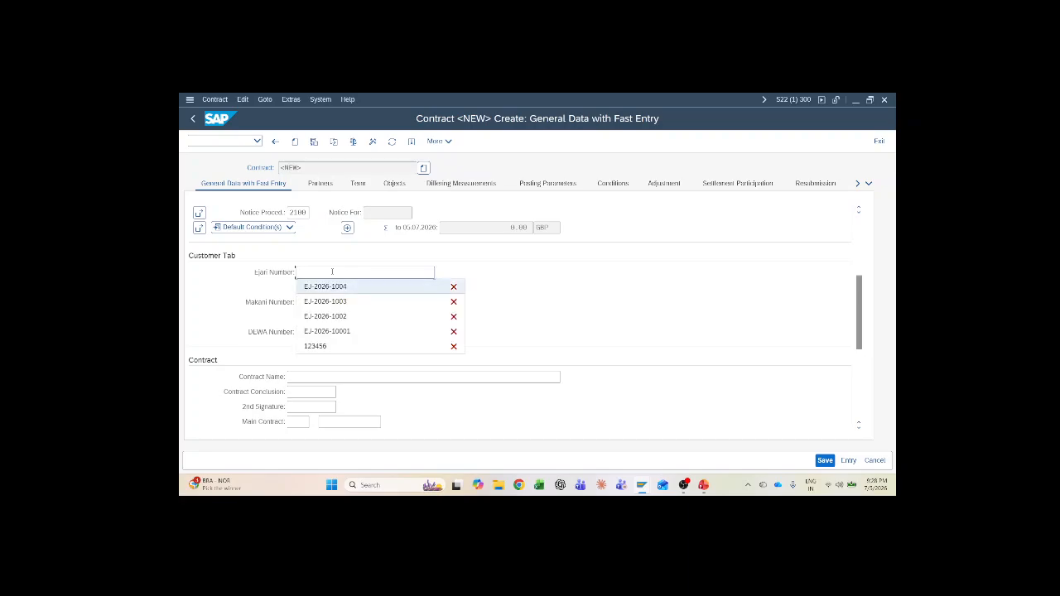
text(EJ-2026-1005)
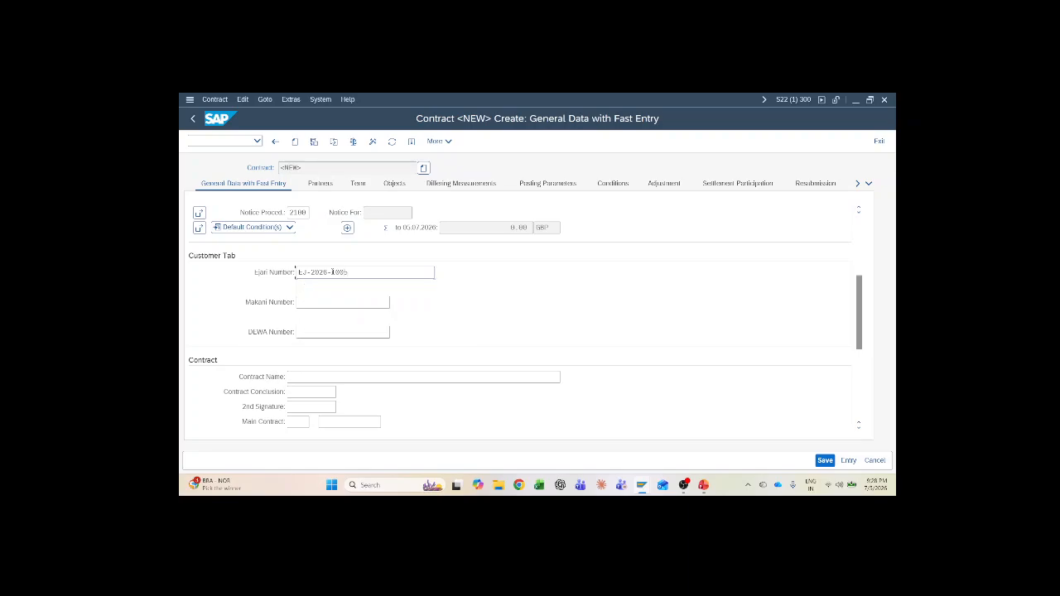
key(Tab)
text(Makani-5005)
key(Tab)
text(DEWA-7005)
Name the contract "Office 101 Contract for 19 Months" and set its tenancy law to Dubai Tenancy Law
scroll(400, 308, down, 2)
click(333, 286)
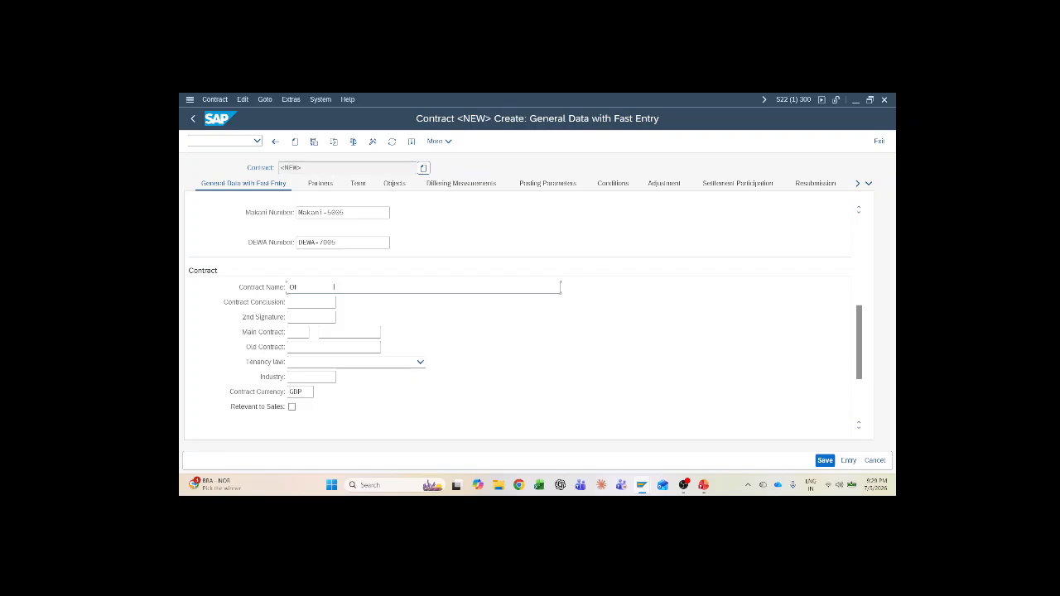
text(Office 101 Contract for 19 Months)
click(323, 362)
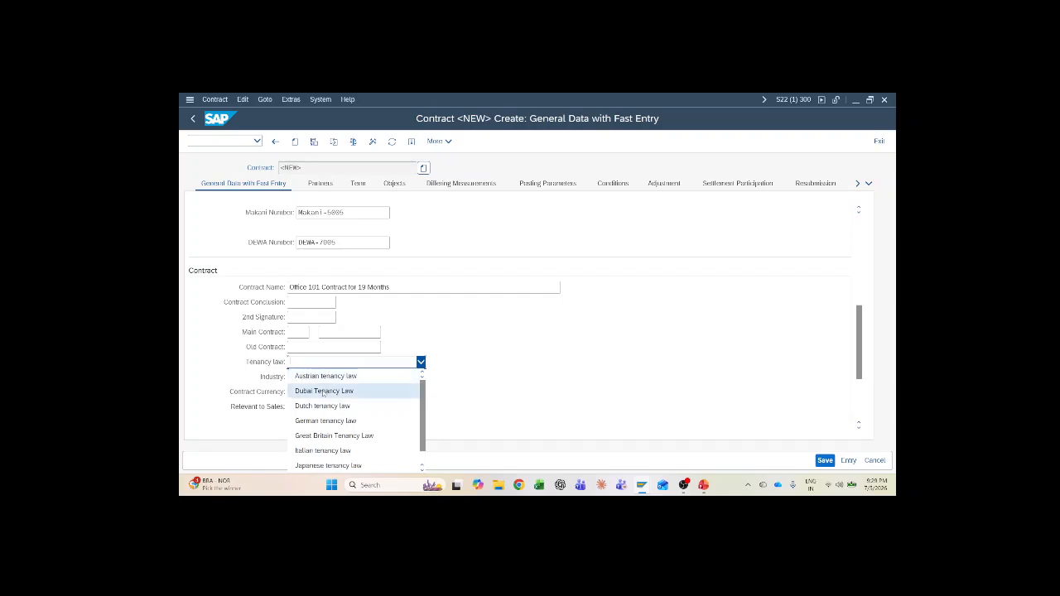
click(323, 391)
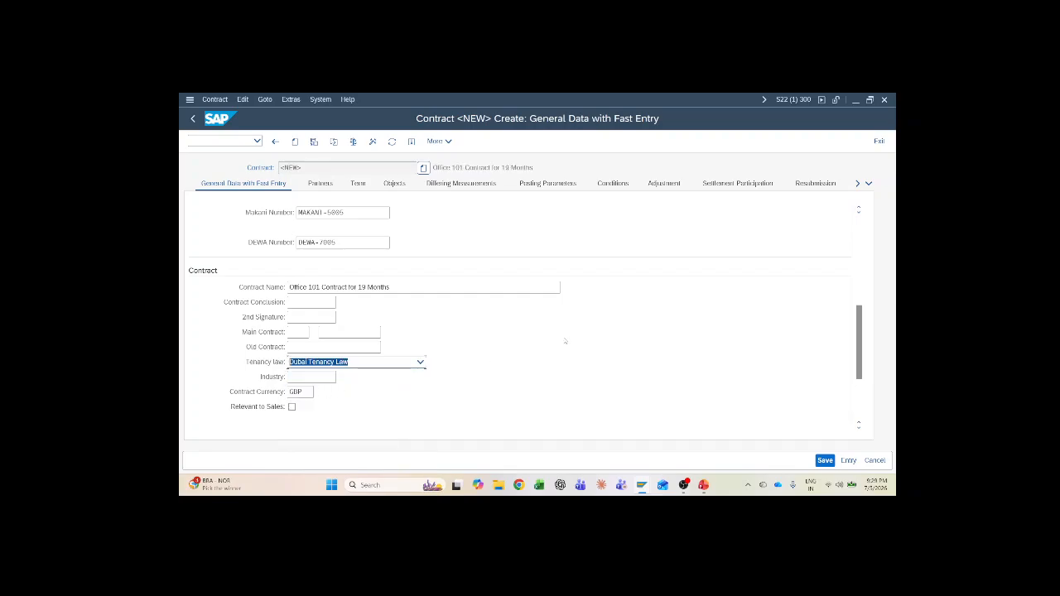
Review the contract's general data, its assigned partner and its rental object details
scroll(565, 341, down, 3)
scroll(565, 341, up, 5)
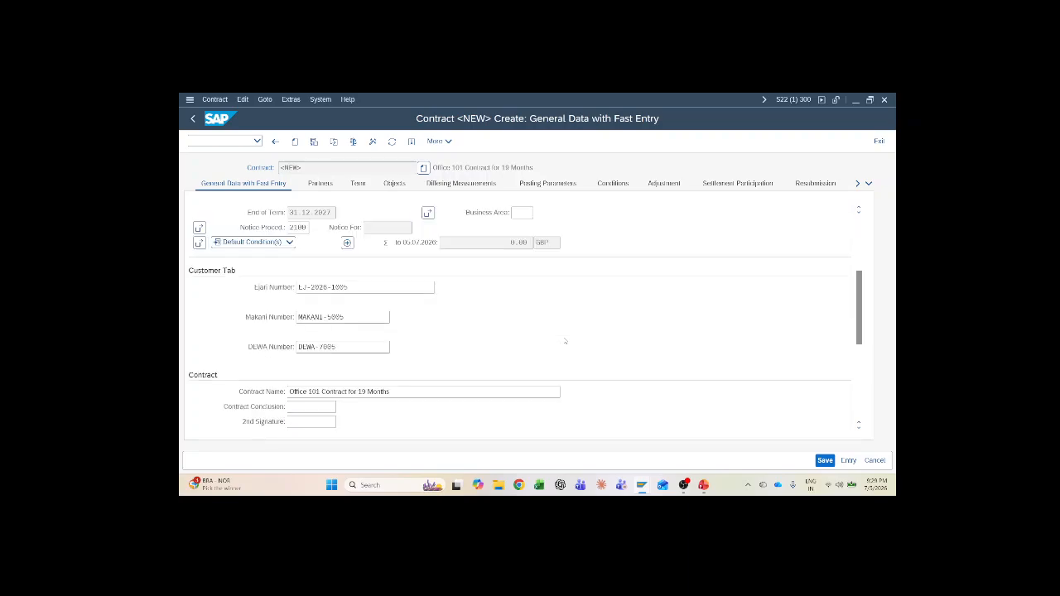
scroll(565, 340, down, 3)
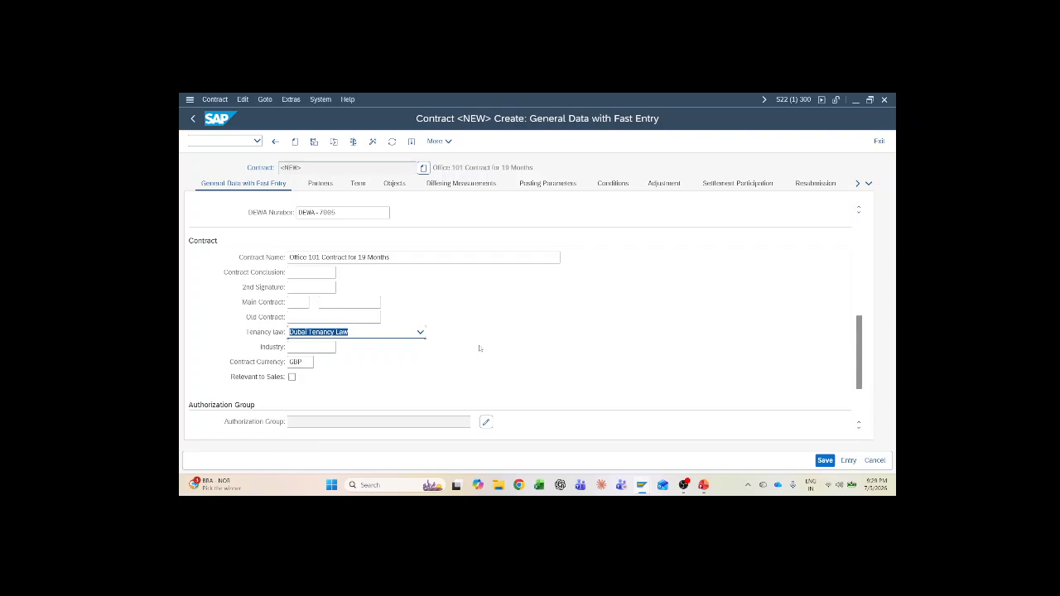
scroll(479, 348, up, 5)
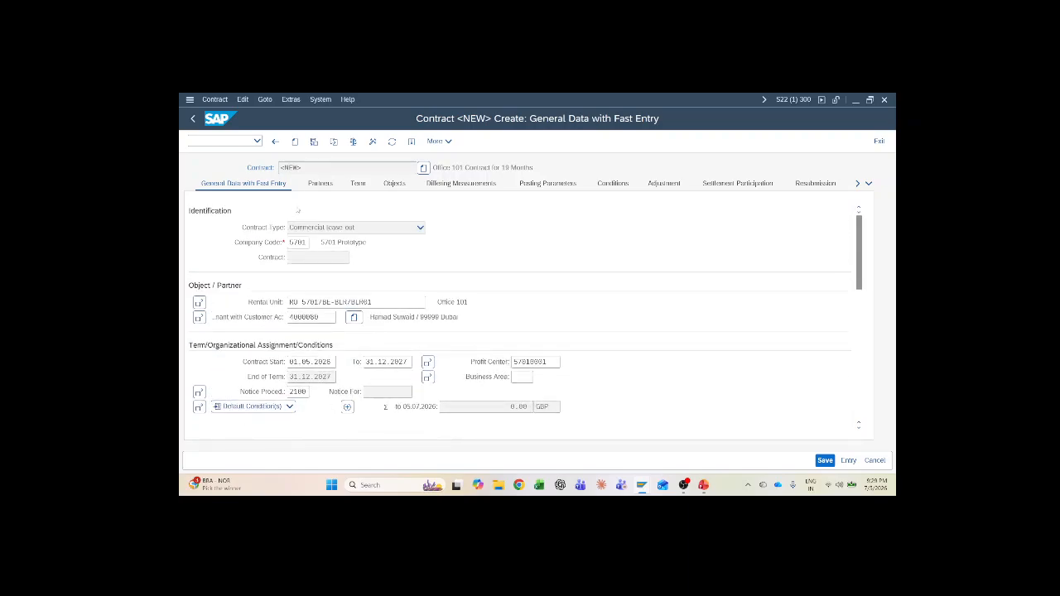
click(321, 184)
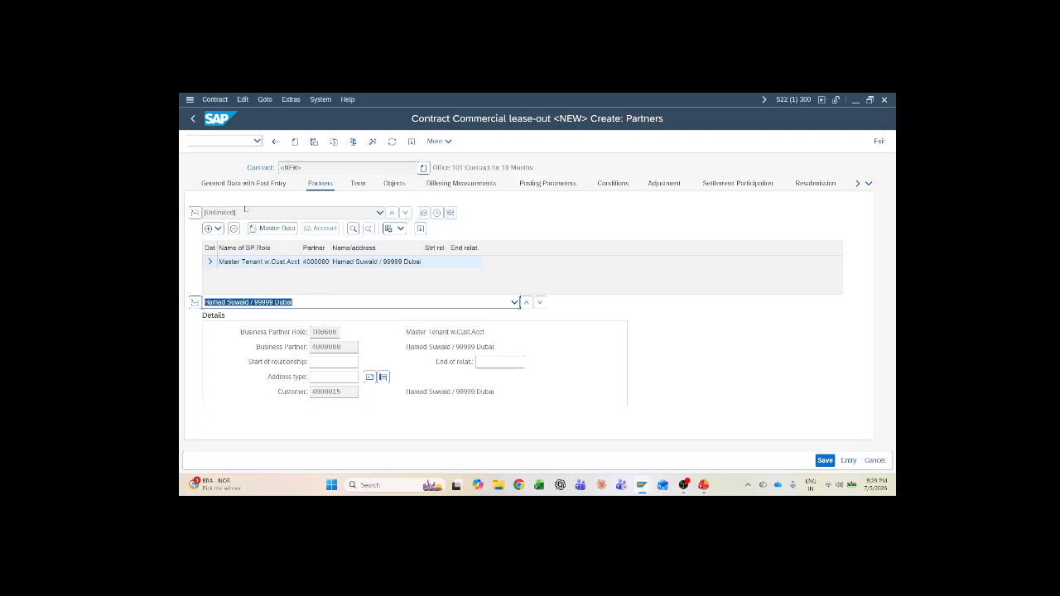
click(399, 187)
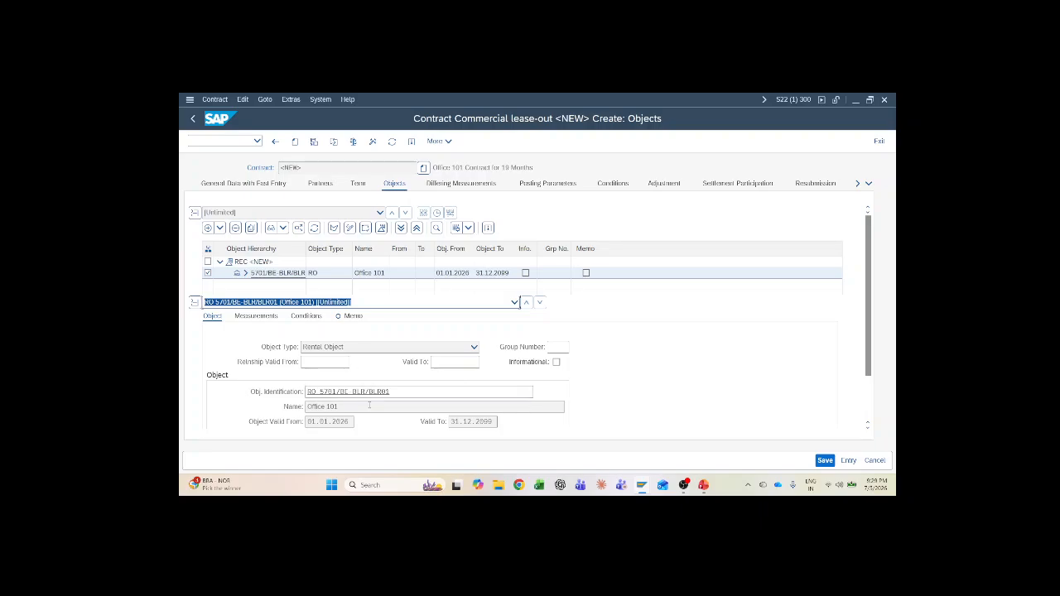
scroll(371, 407, down, 2)
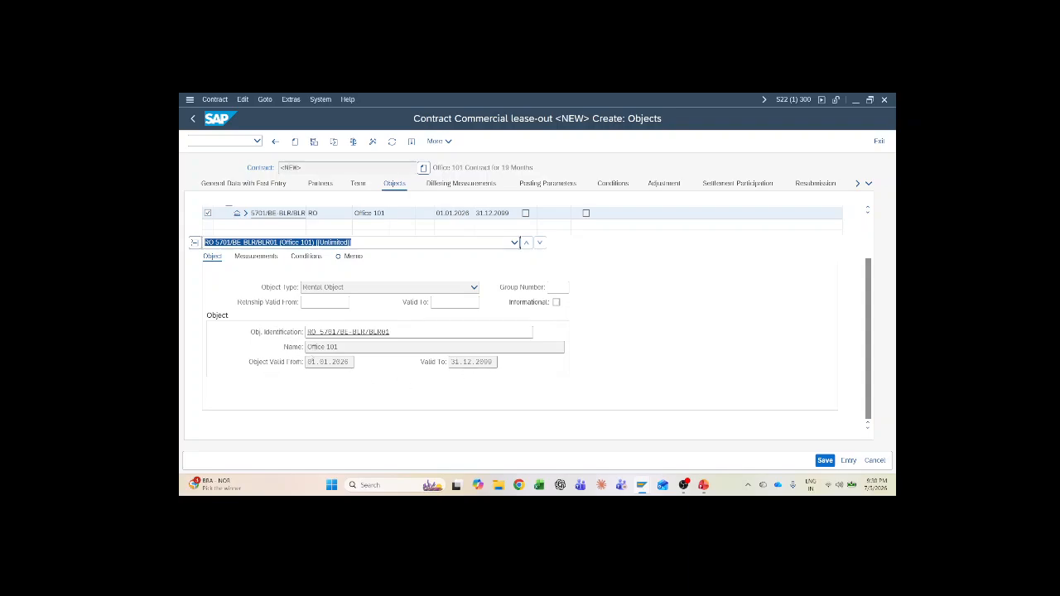
Review the contract's posting parameters, including the standard posting term's tax type, tax group and partner
scroll(361, 354, up, 2)
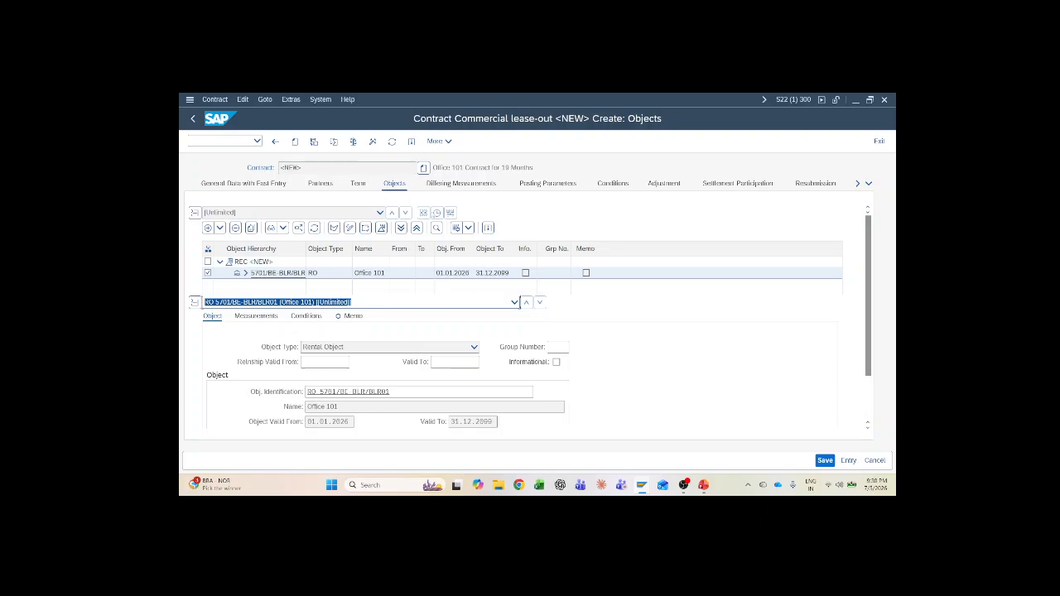
click(534, 184)
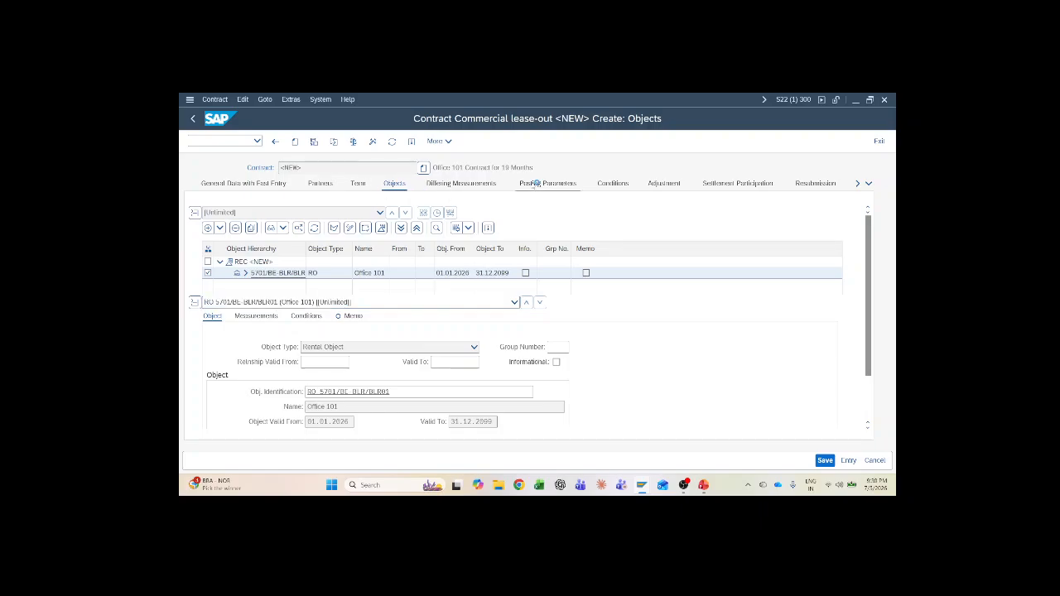
scroll(574, 350, down, 3)
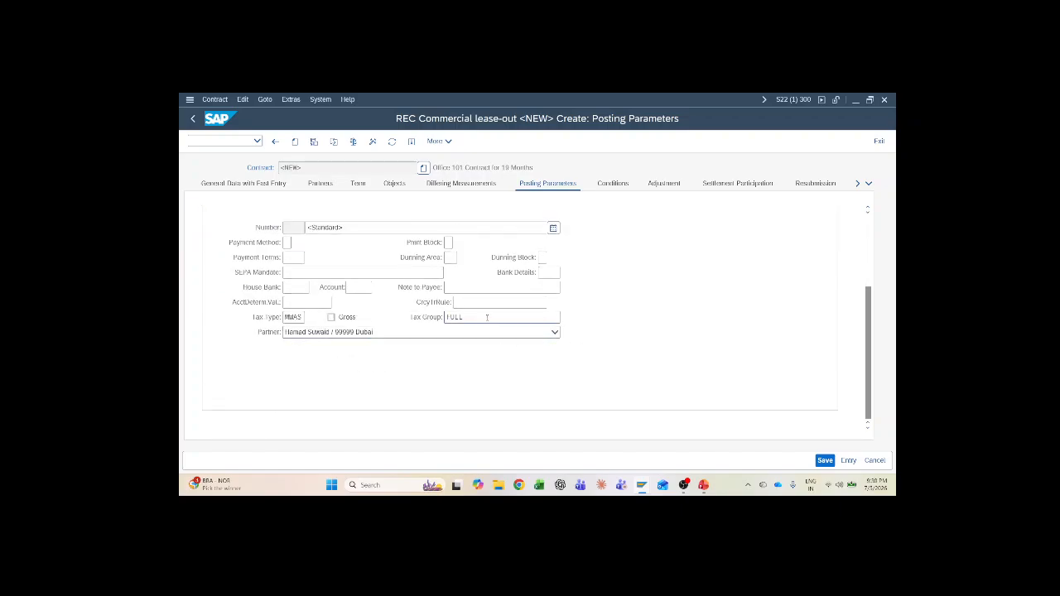
click(487, 318)
scroll(477, 341, up, 3)
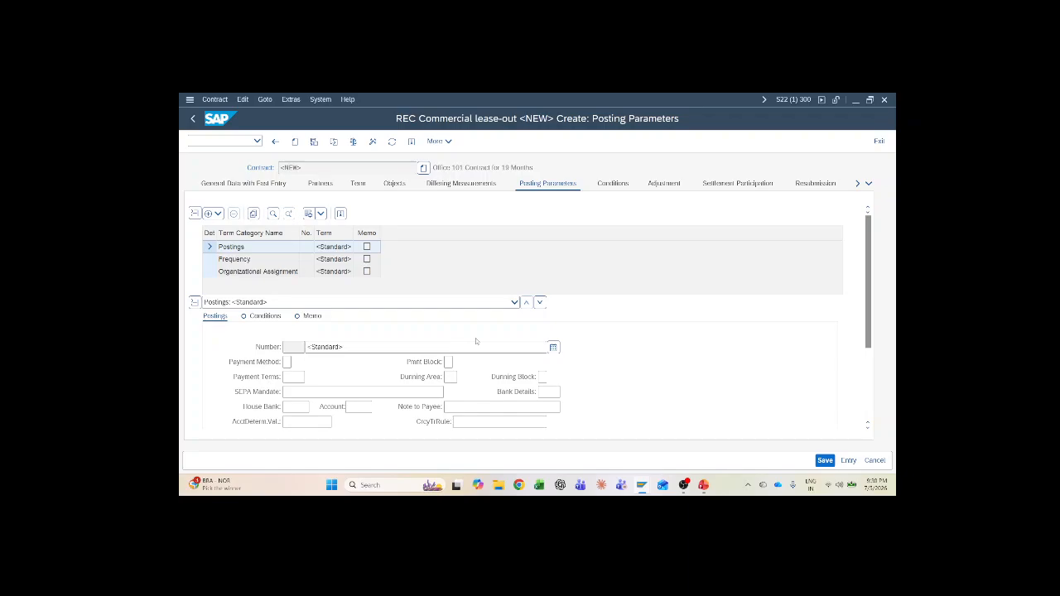
scroll(476, 341, down, 3)
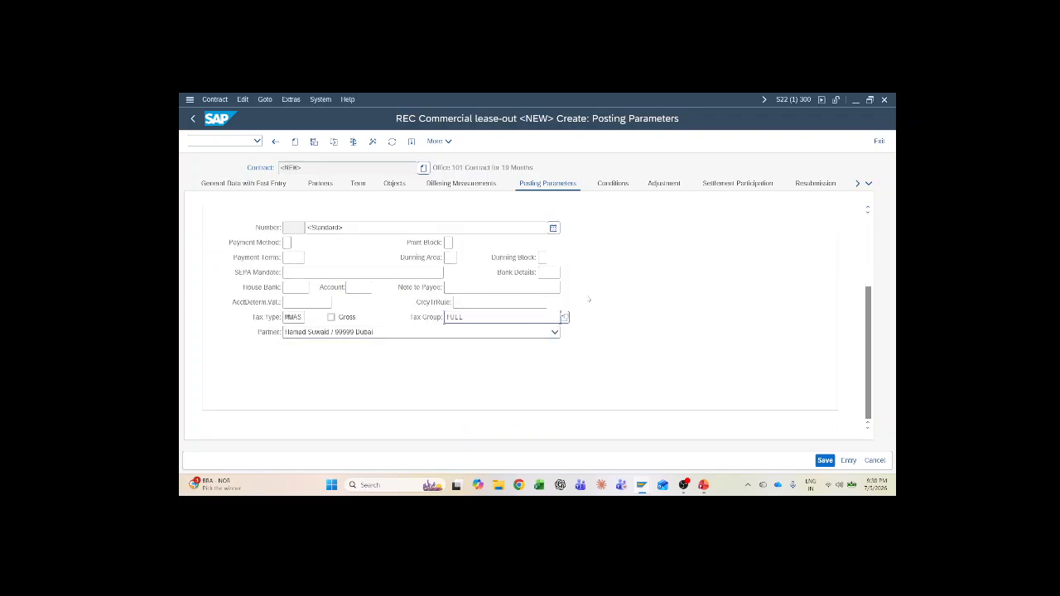
scroll(609, 279, up, 3)
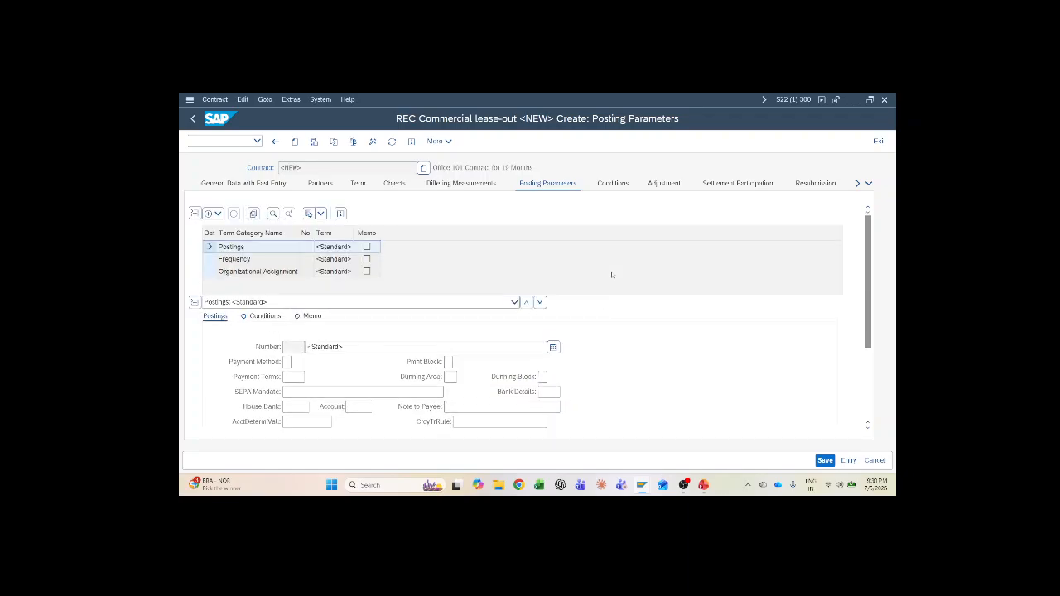
Add a Basic Rent condition (type 10) to the contract with a unit price of 300
click(613, 184)
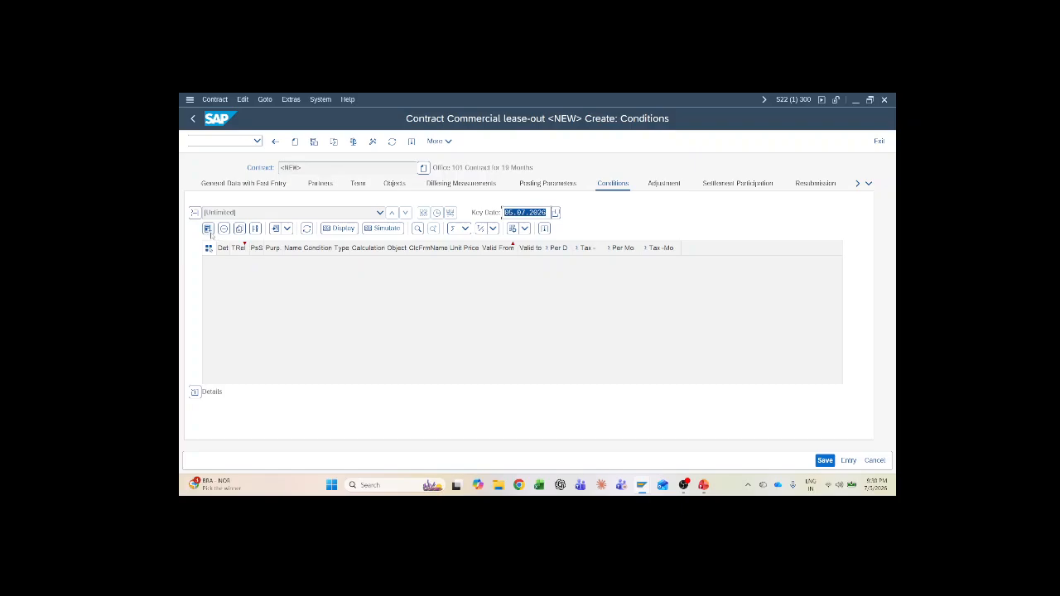
click(208, 229)
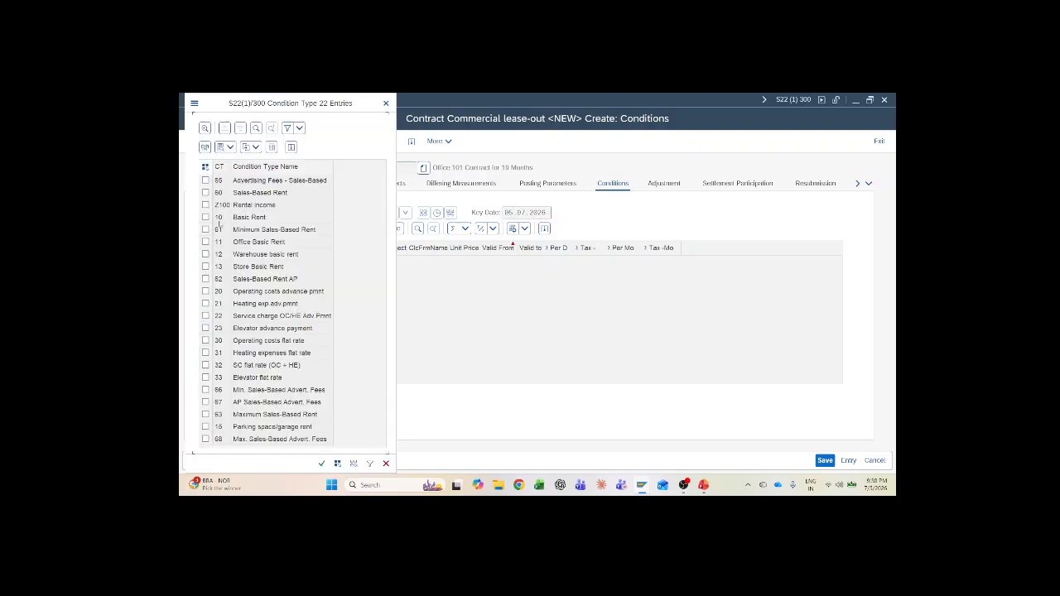
click(206, 217)
click(322, 463)
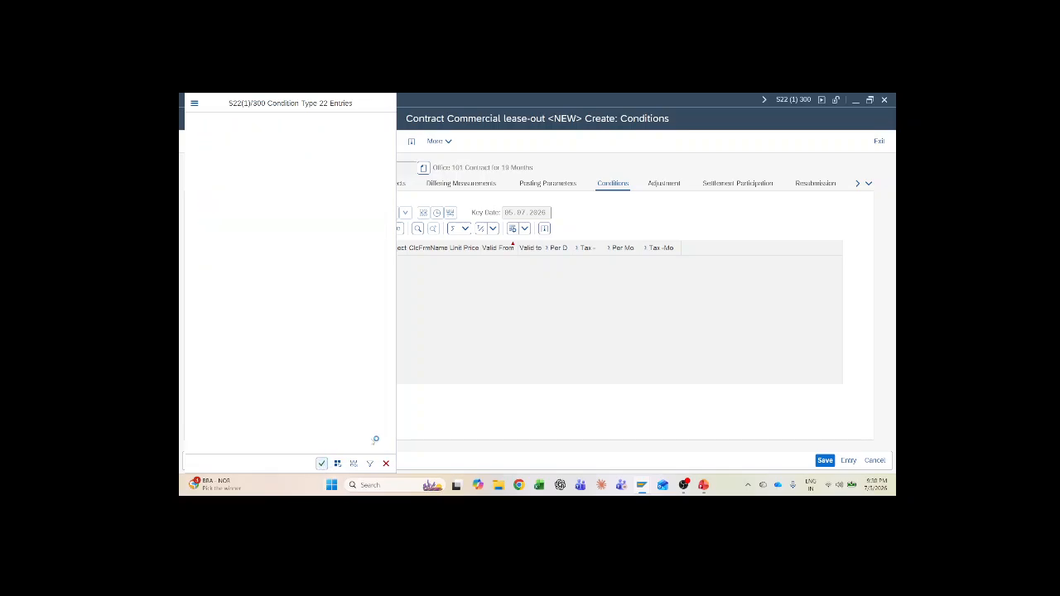
click(367, 406)
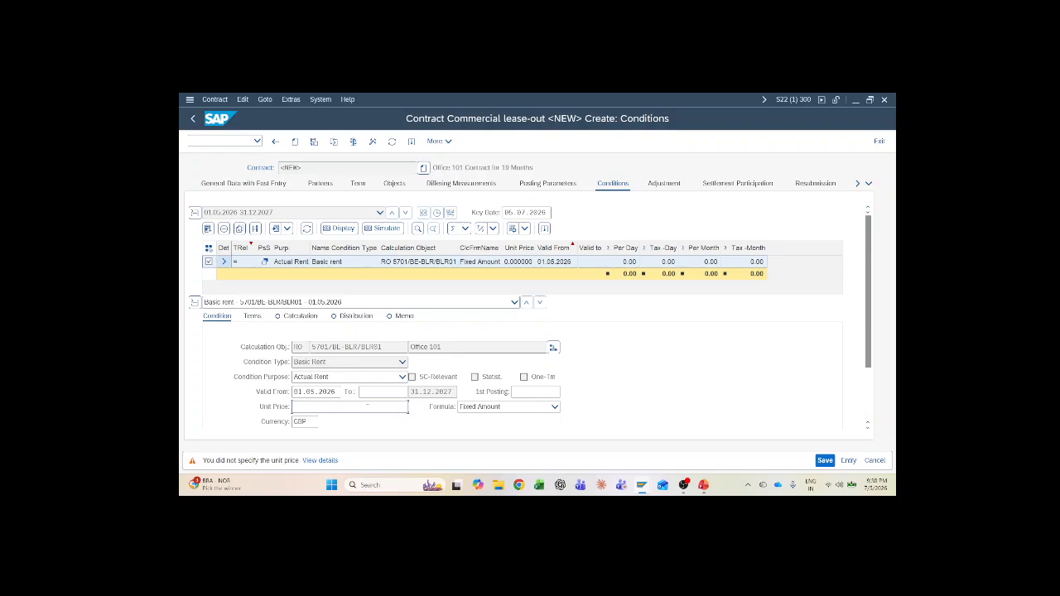
text(300)
key(Return)
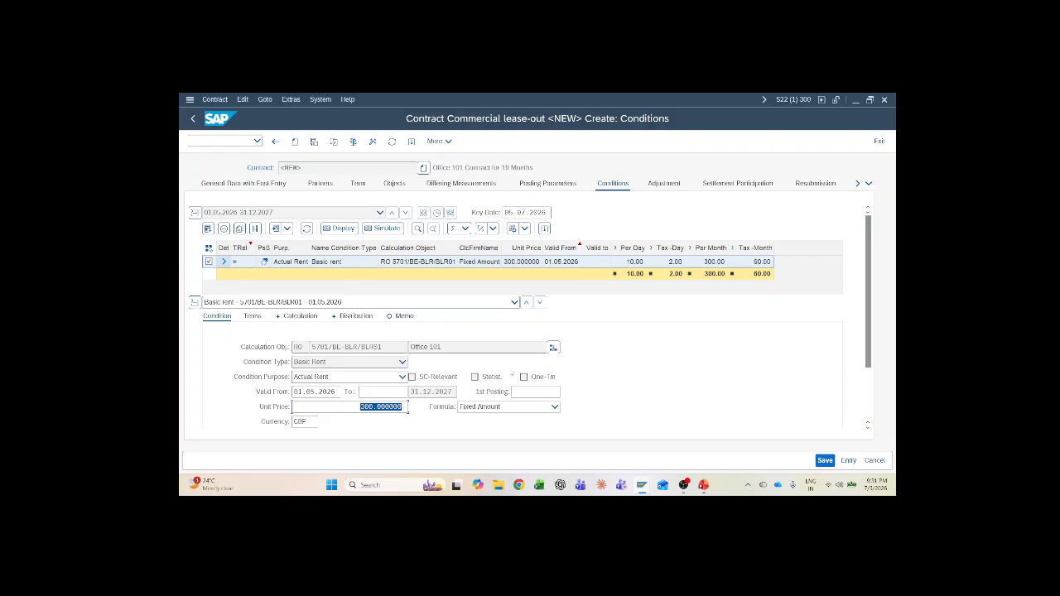
Check and save the new lease-out contract, and activate it
click(353, 142)
click(824, 462)
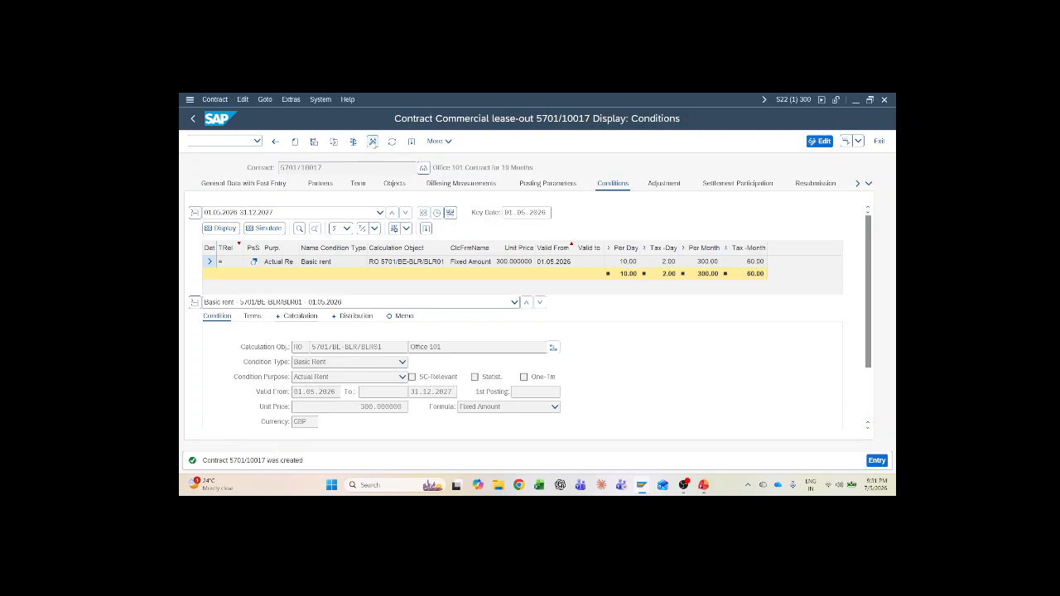
click(373, 141)
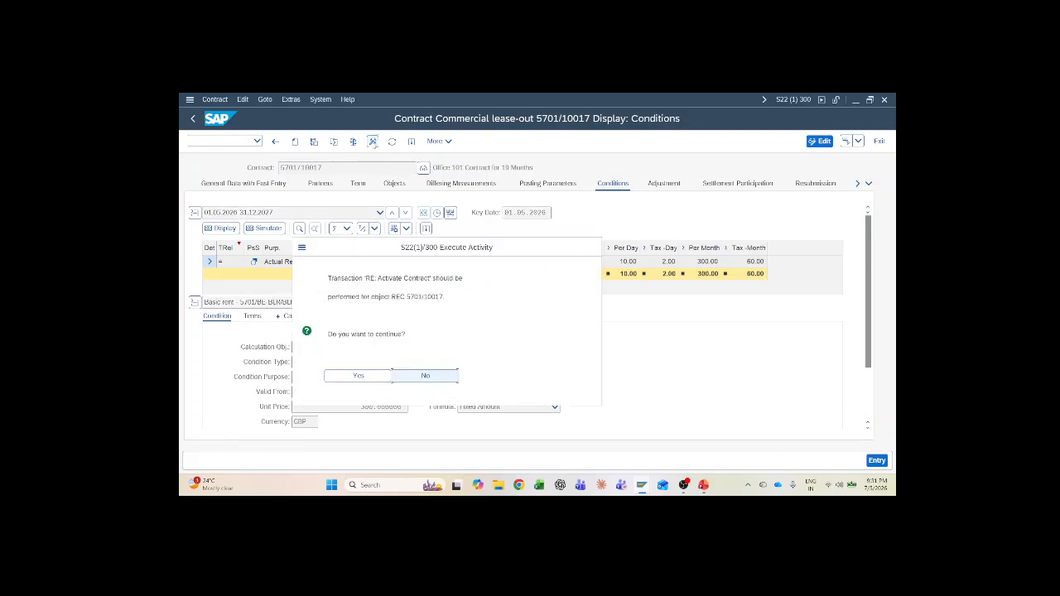
click(362, 376)
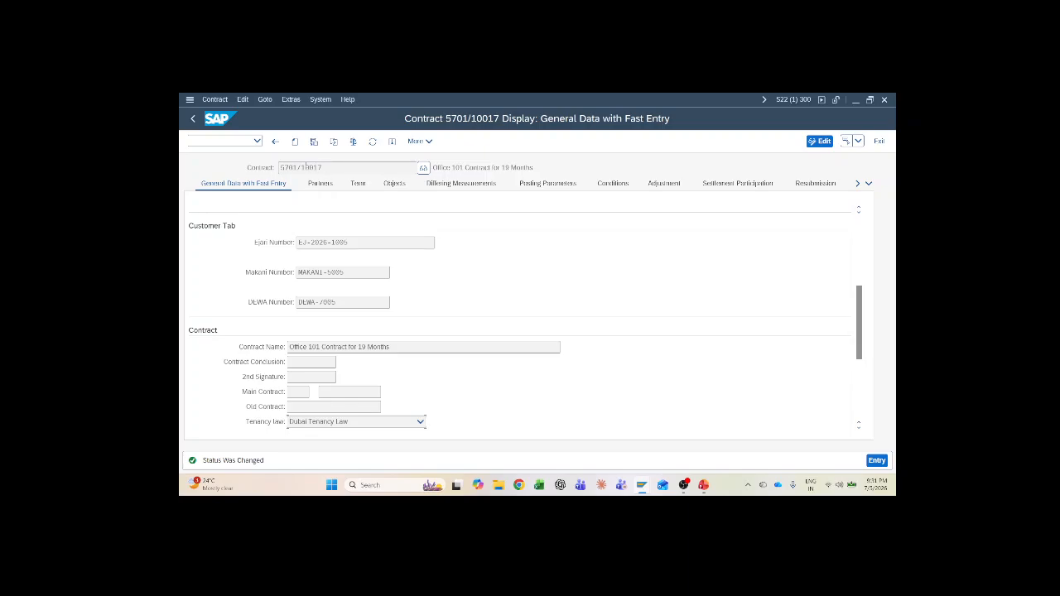
Leave the contract and open the periodic posting transaction for contracts
click(336, 167)
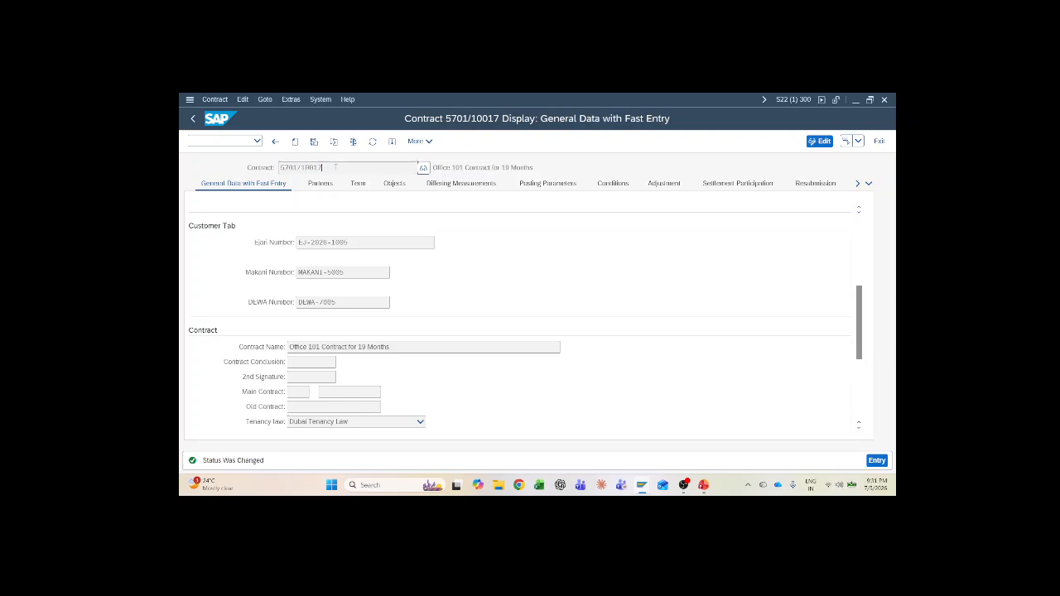
click(276, 142)
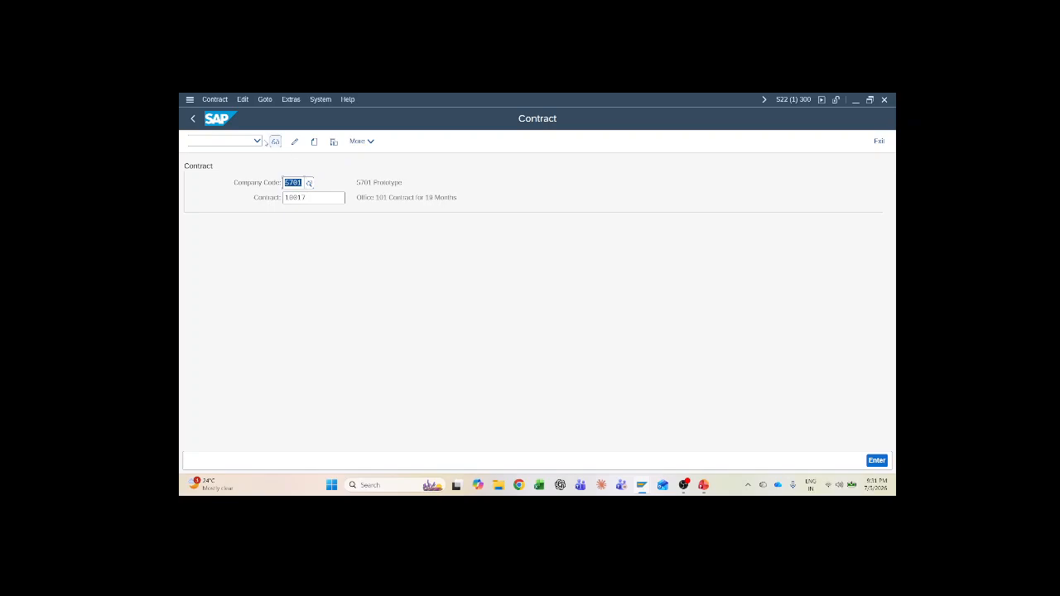
click(194, 119)
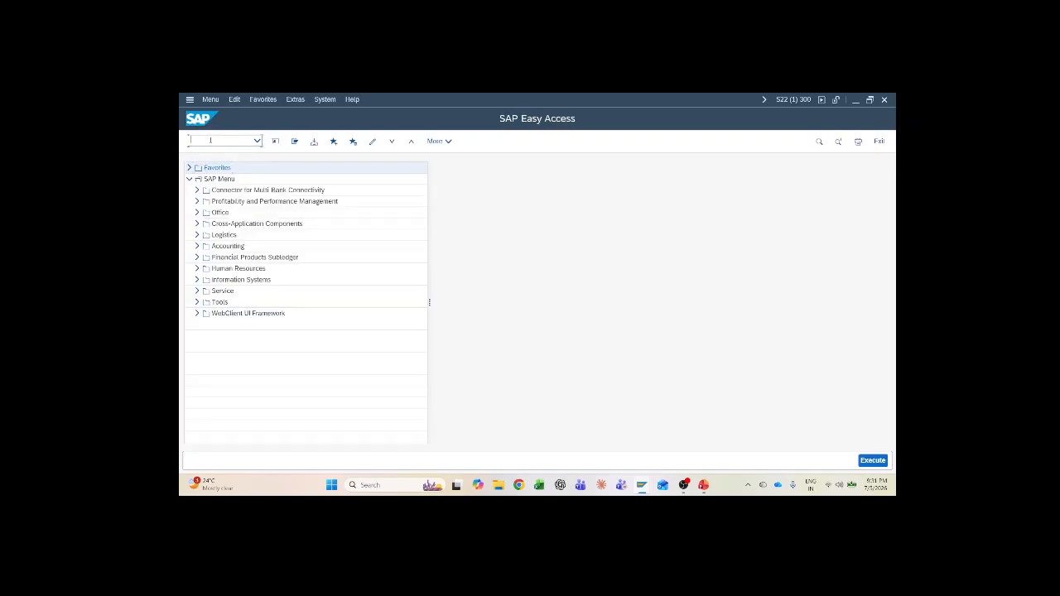
key(Return)
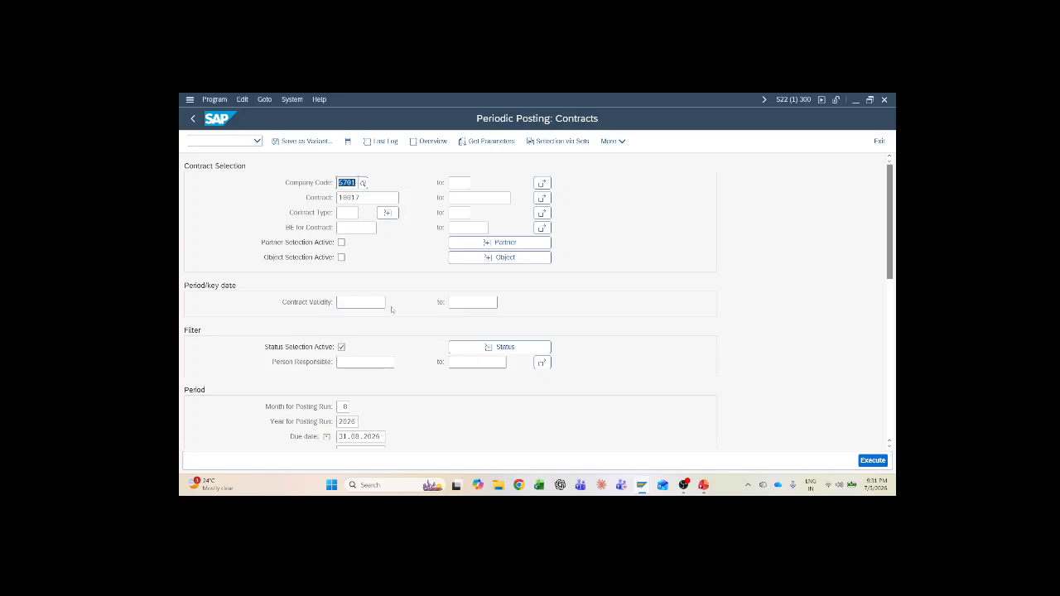
Set the posting run month to 5 and the due date to 31.05.2026
scroll(395, 315, down, 3)
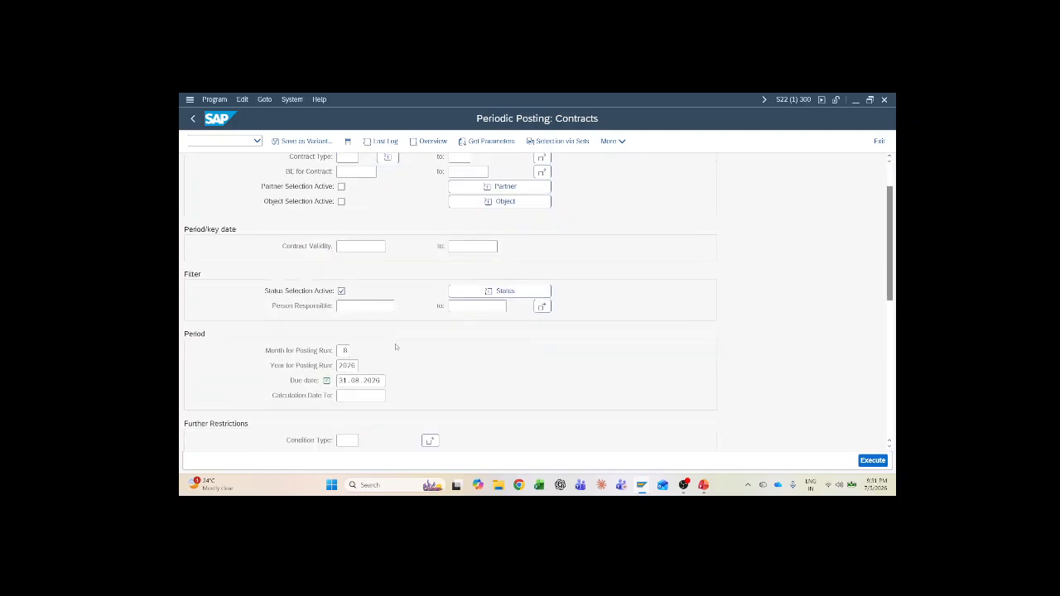
click(338, 311)
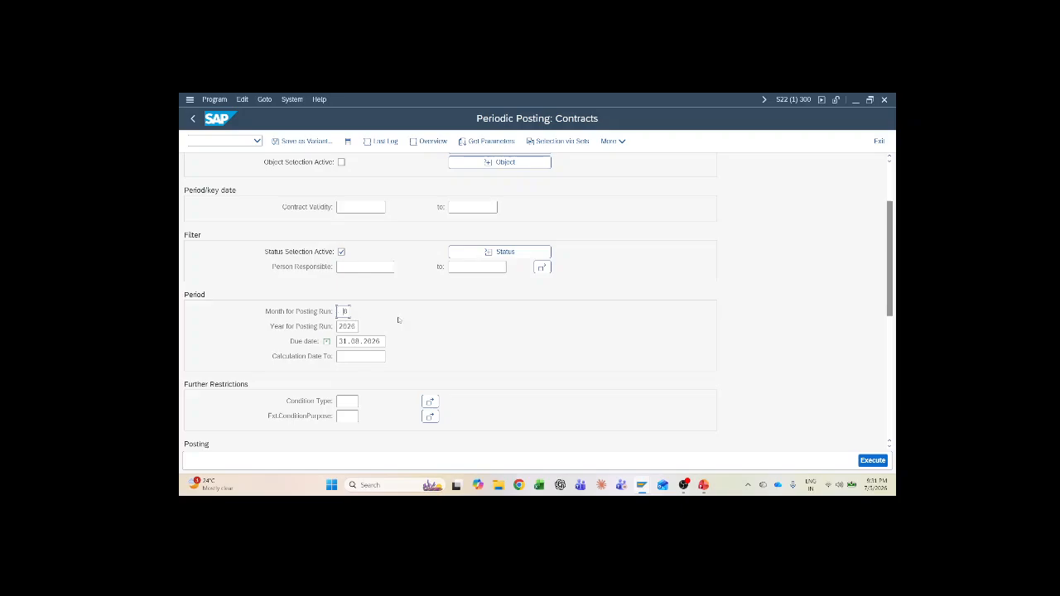
text(5)
key(Tab)
key(Tab)
text(31)
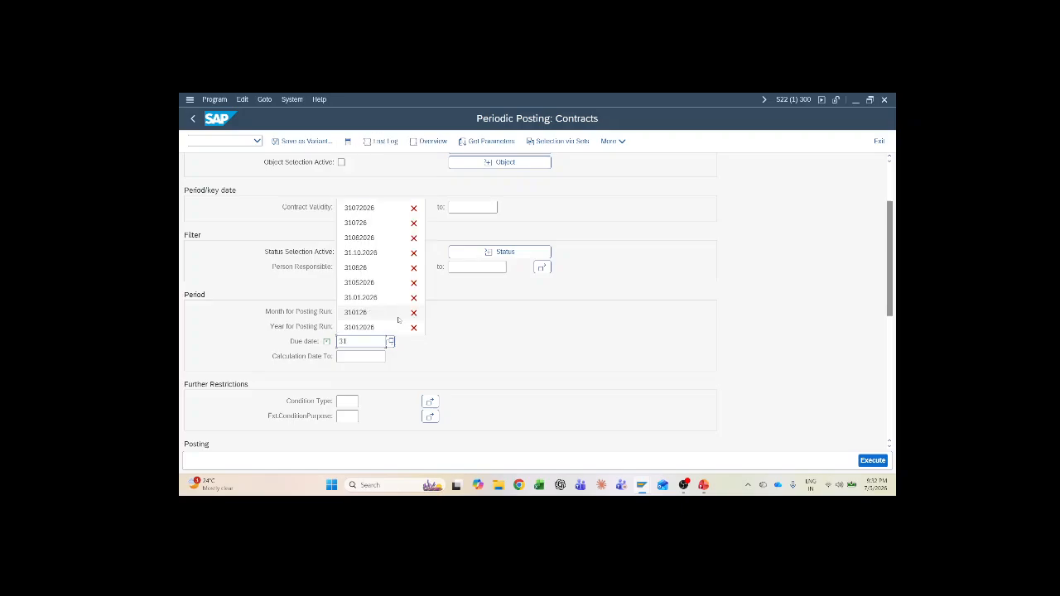
text(052026)
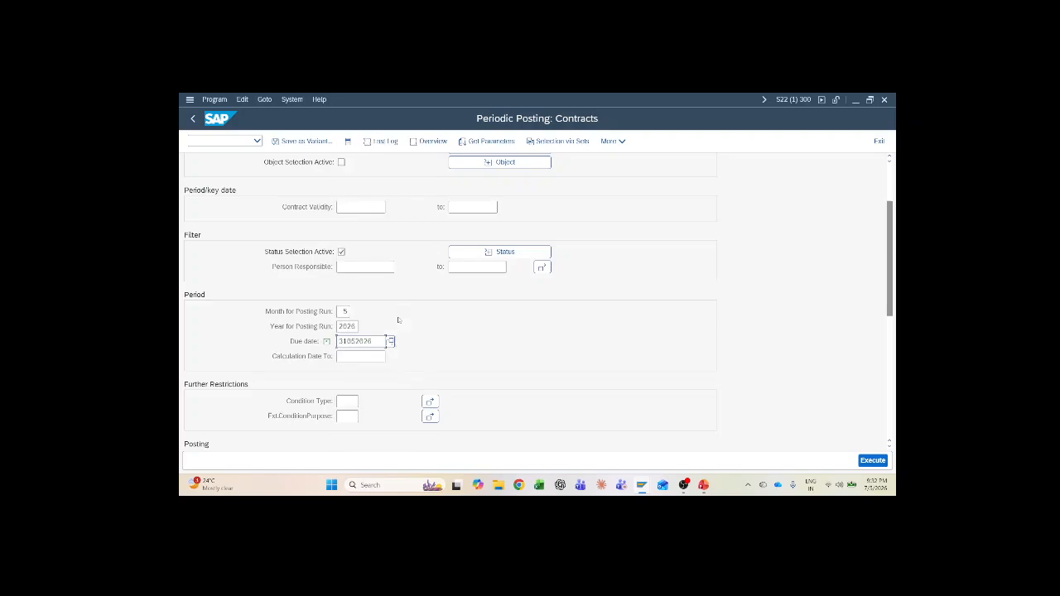
Set the type of posting run to Periodic Posting
scroll(397, 320, down, 5)
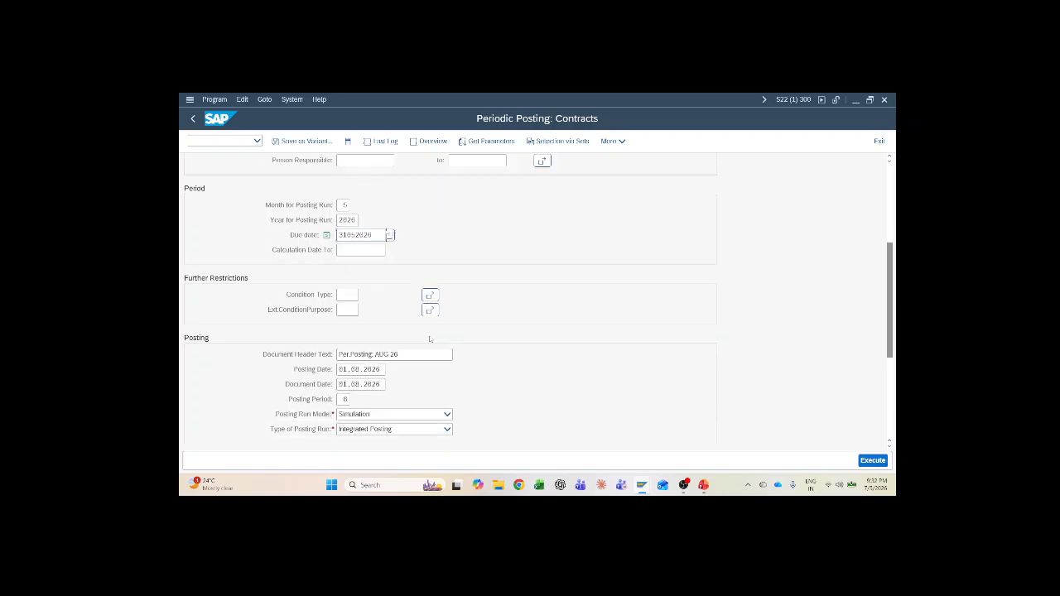
click(446, 406)
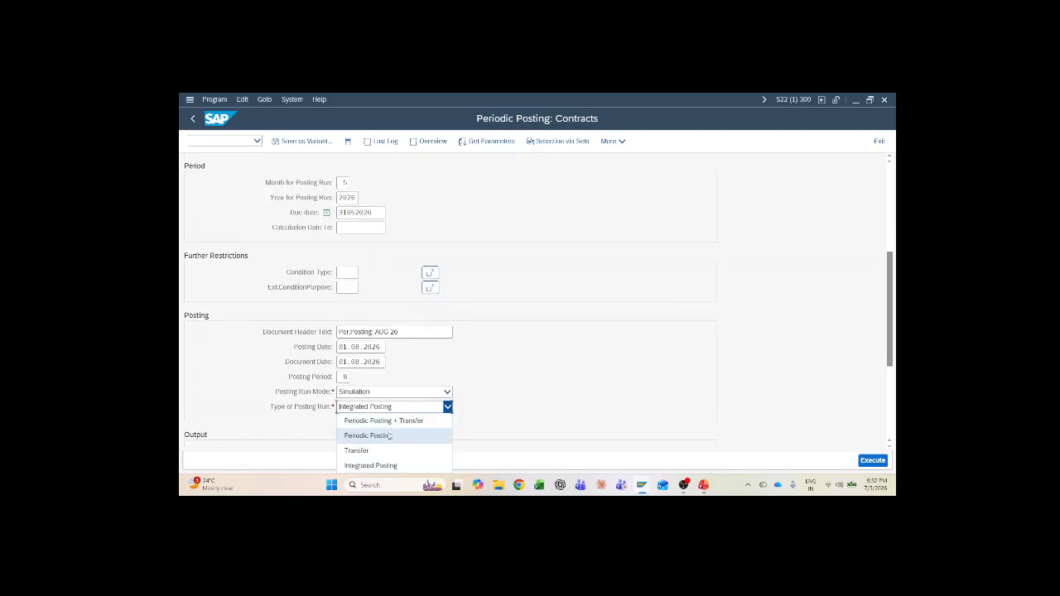
click(392, 436)
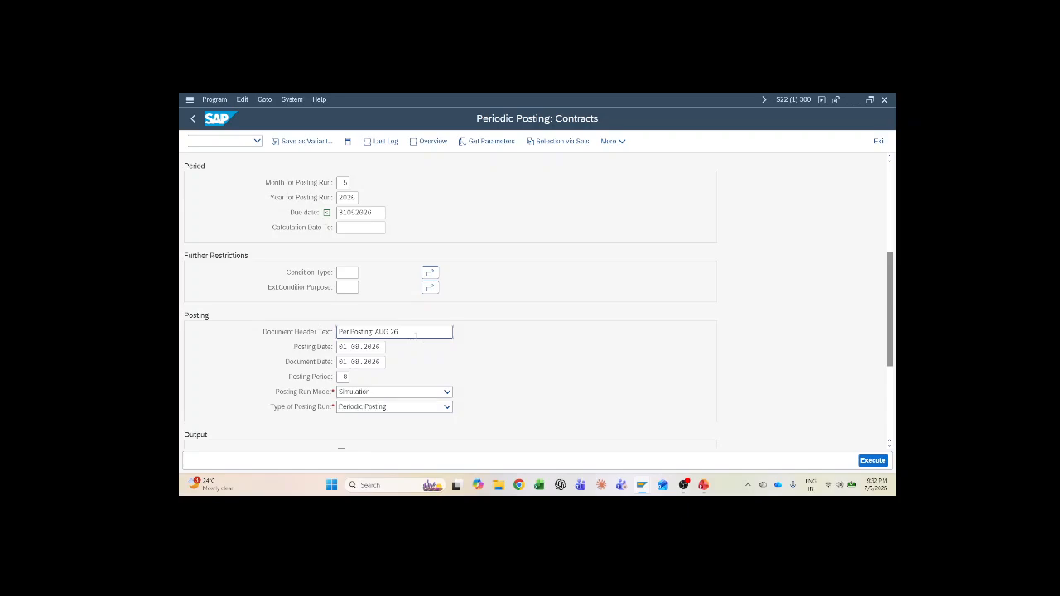
Set the posting date and document date to 01.05.2026 and the posting period to 5
click(385, 347)
text(05)
key(BackSpace)
key(BackSpace)
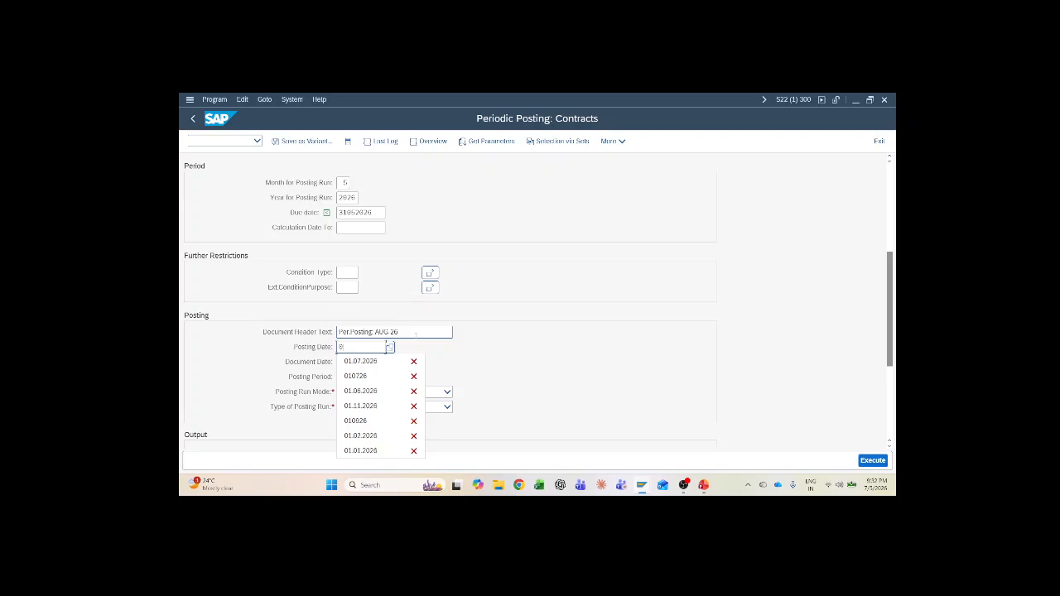
text(1052026)
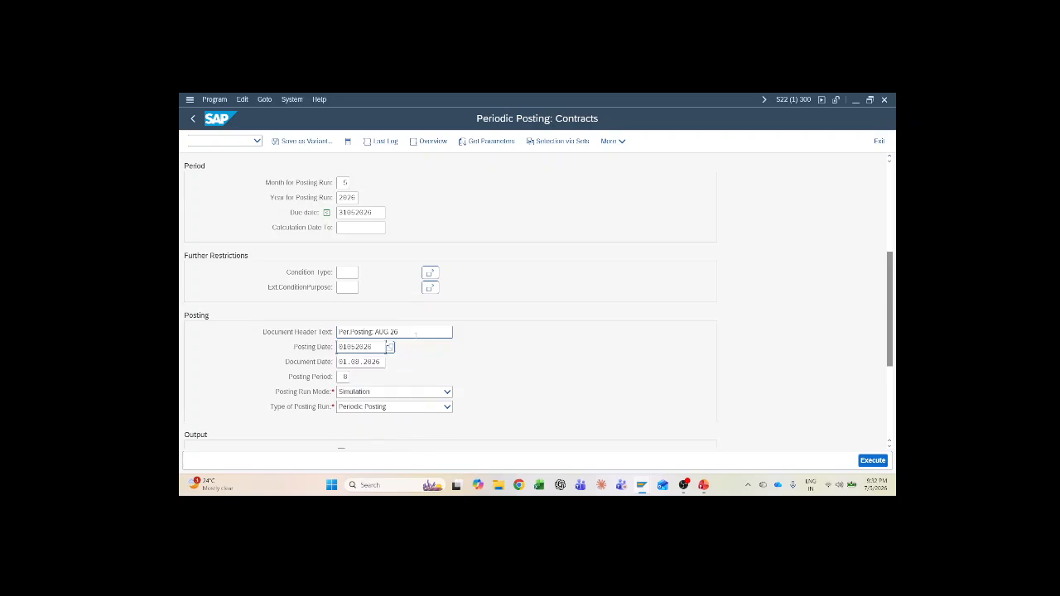
key(Tab)
text(01052026)
key(Tab)
text(5)
key(Return)
Run the periodic posting in simulation mode, inspect the simulated accounting documents and return to the selection screen
scroll(526, 359, down, 3)
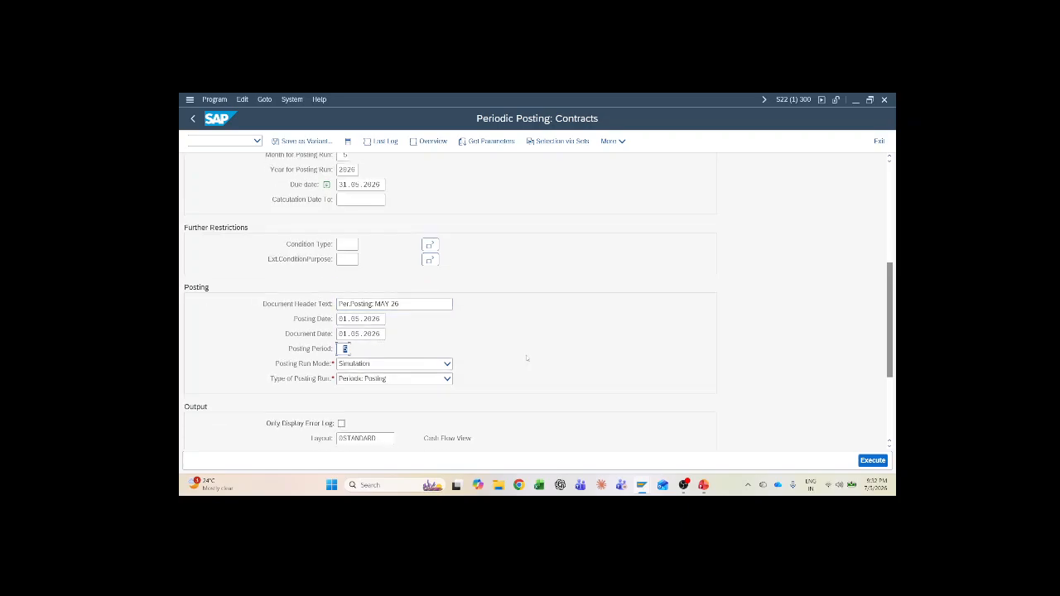
click(872, 461)
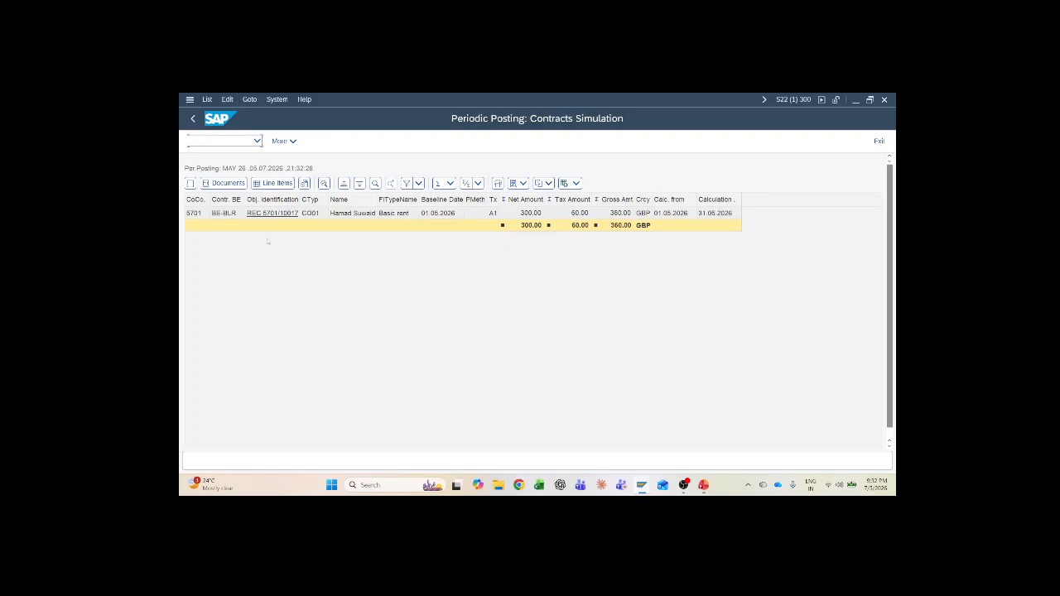
click(225, 183)
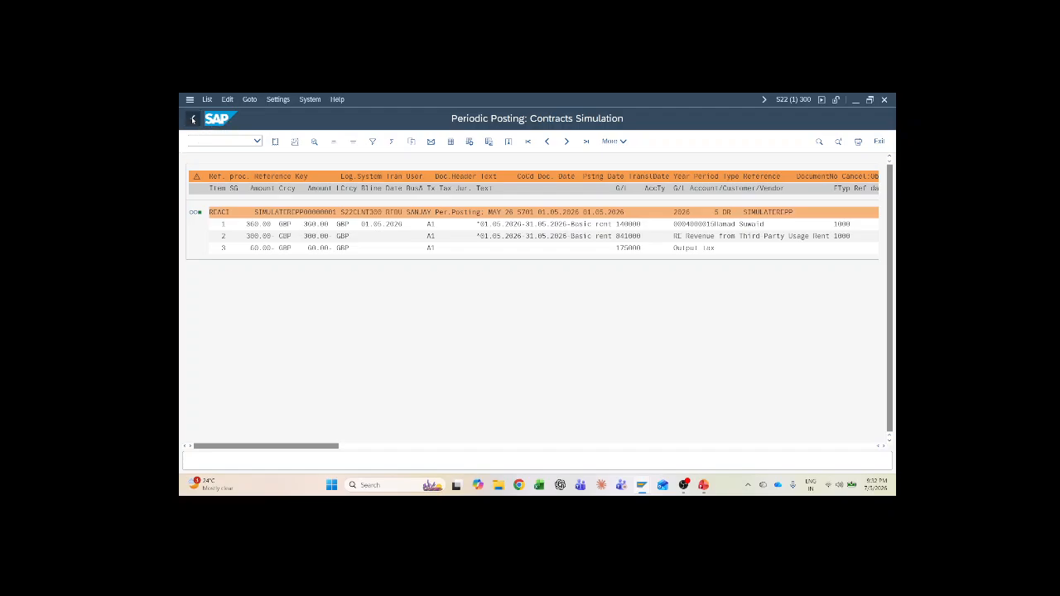
click(193, 119)
click(193, 119)
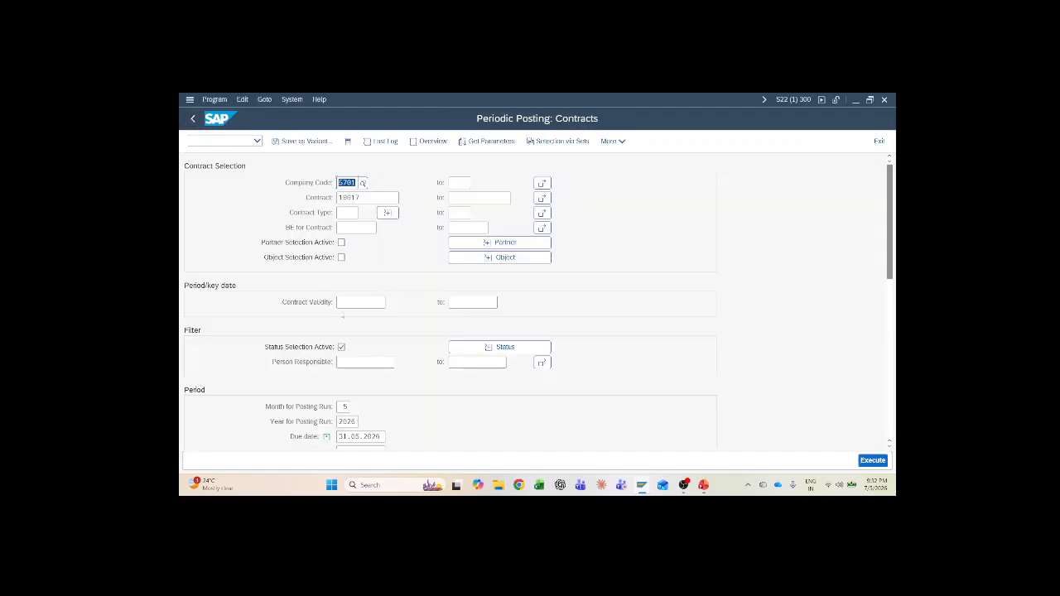
Execute the periodic posting as an Update Run and display the posted accounting documents
scroll(439, 355, down, 5)
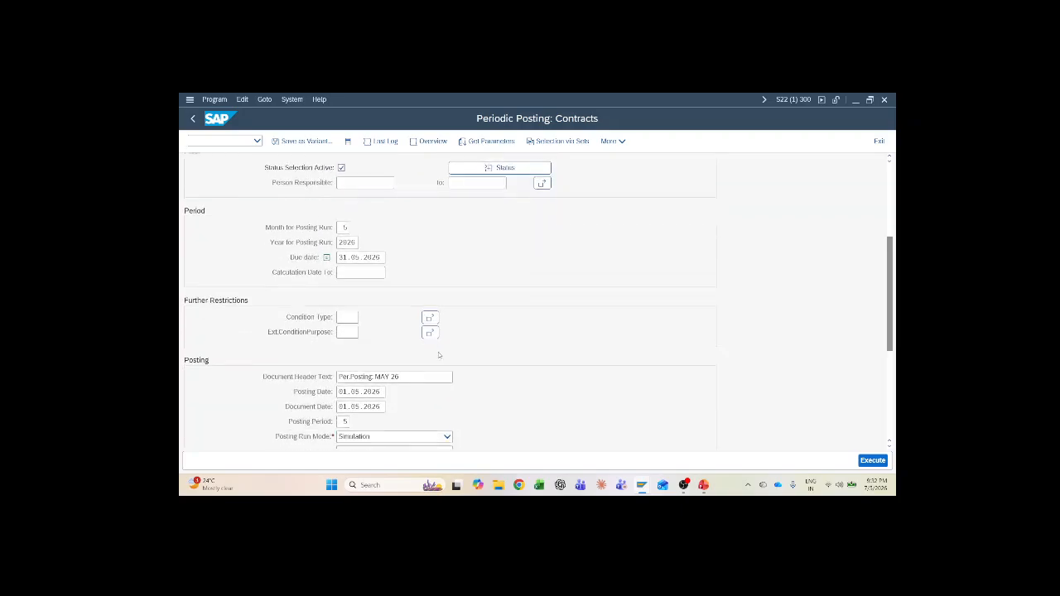
scroll(439, 355, down, 1)
click(368, 325)
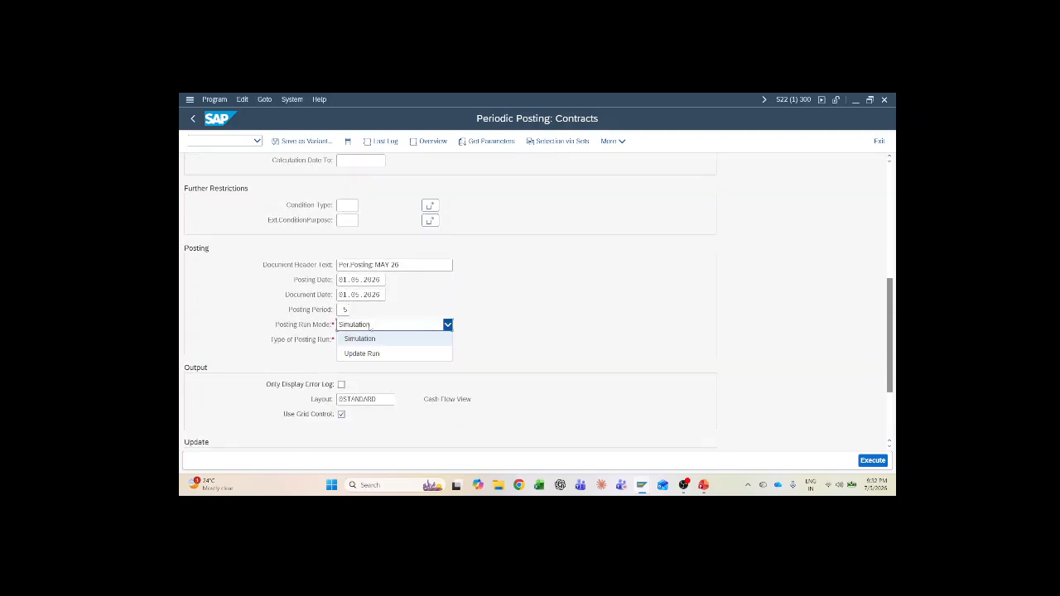
click(367, 354)
click(873, 461)
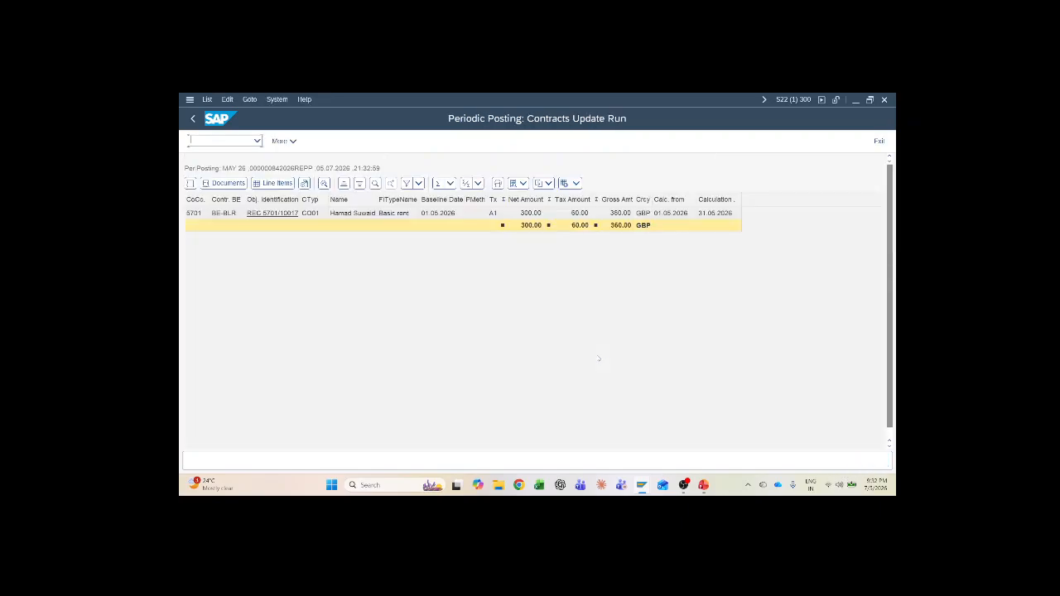
click(224, 183)
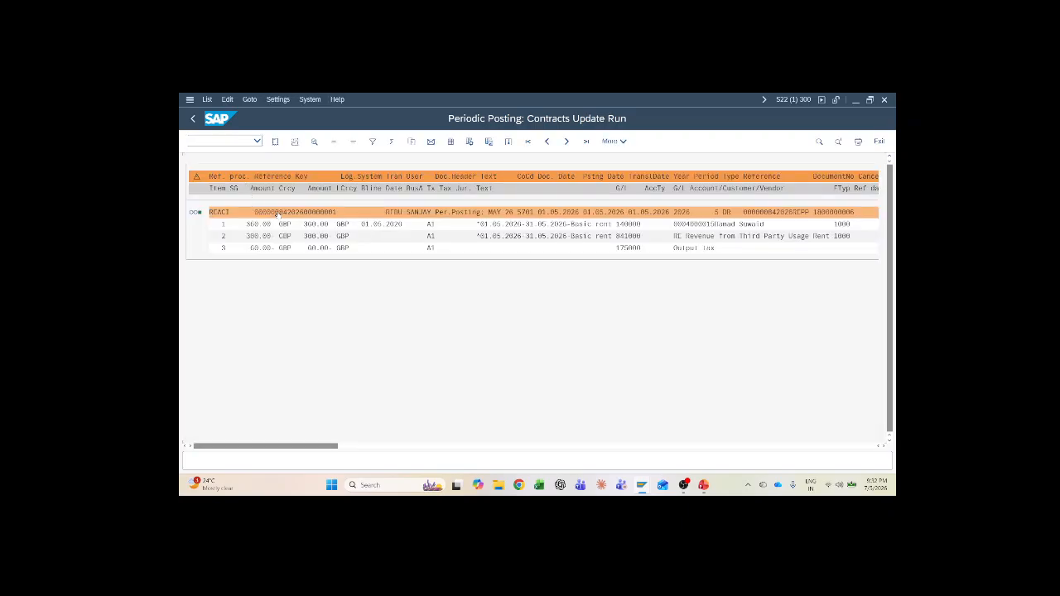
Open the list of related accounting documents for the posted item, view its Controlling Document and return to the list
double_click(277, 213)
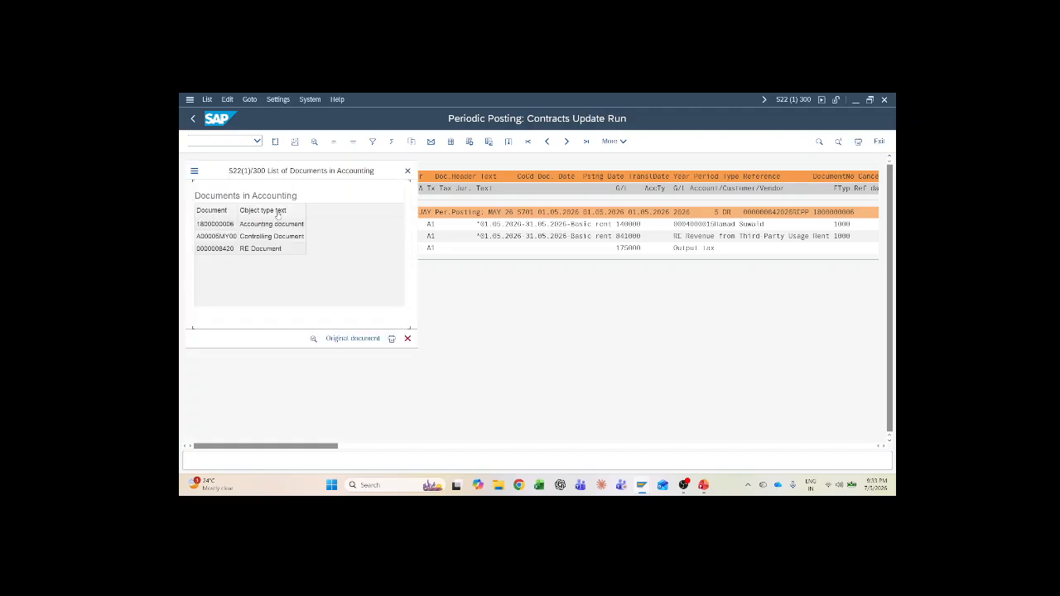
click(287, 236)
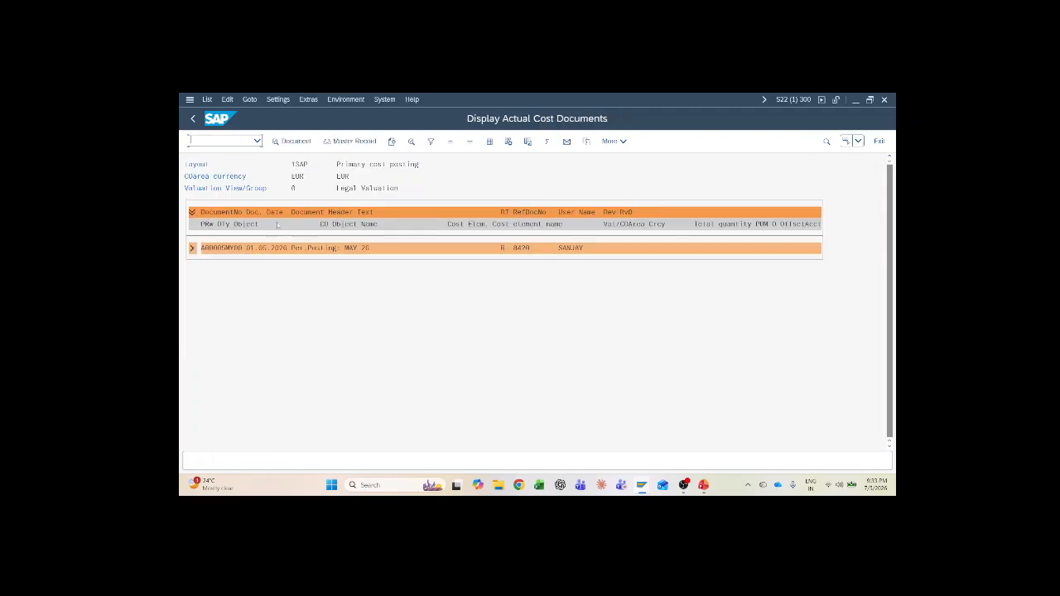
click(193, 121)
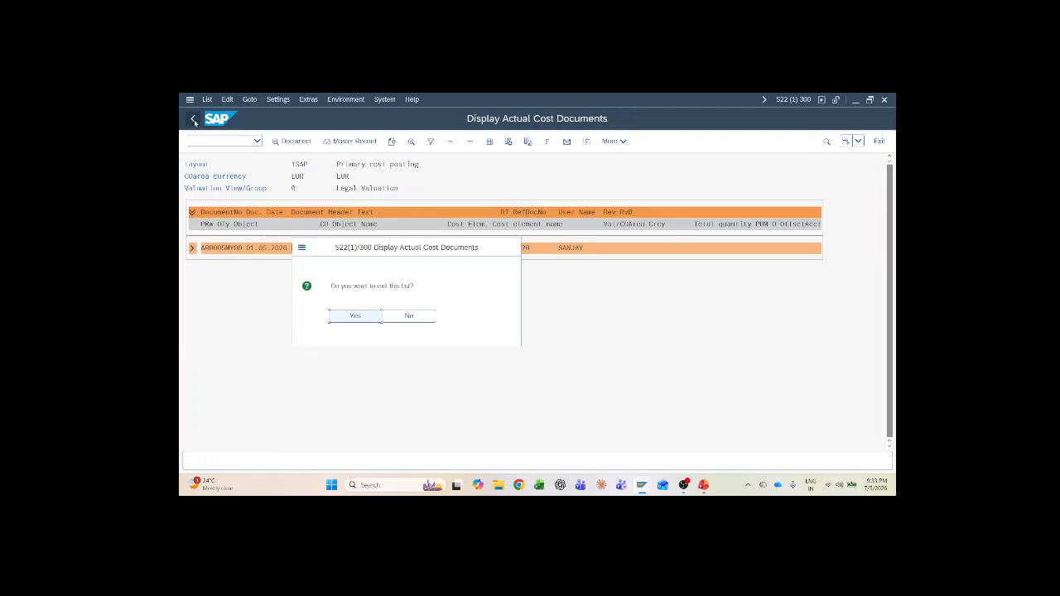
click(354, 318)
Display the related Accounting document, examine its contract number, item text and output tax line, and close the document list
click(269, 225)
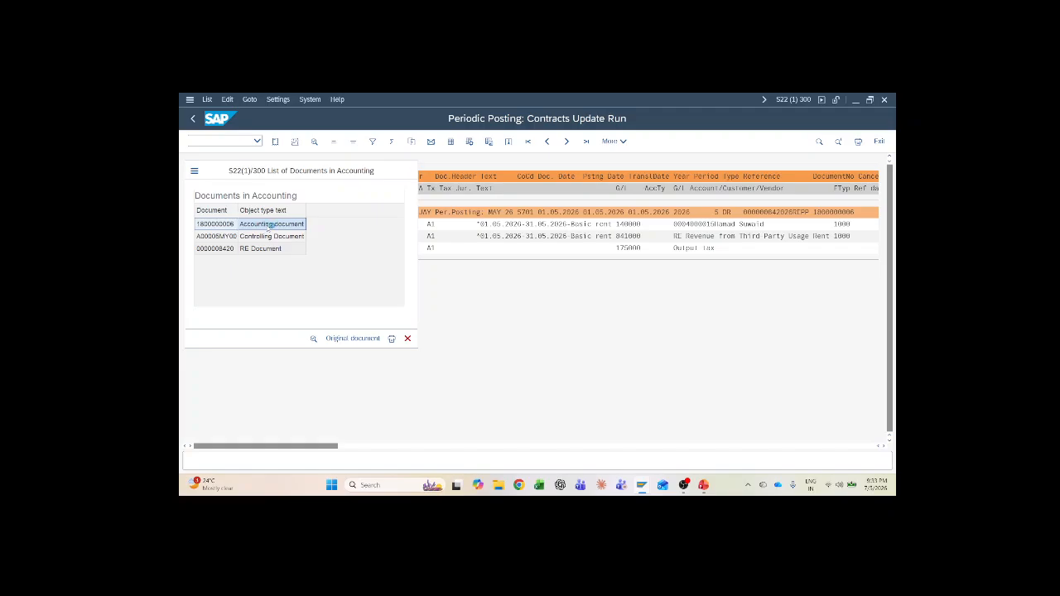
double_click(271, 225)
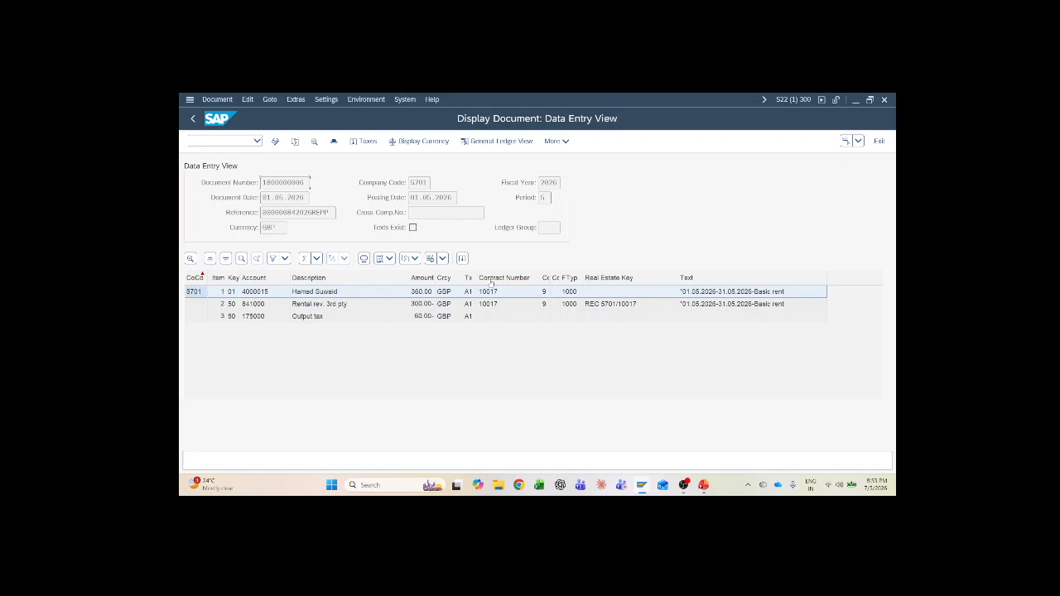
click(504, 278)
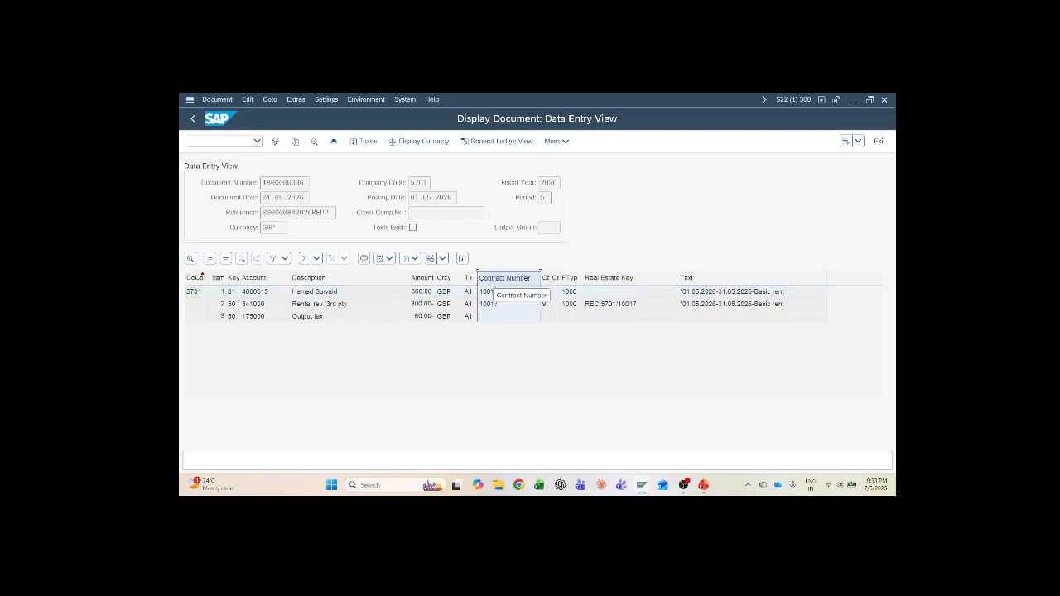
click(684, 292)
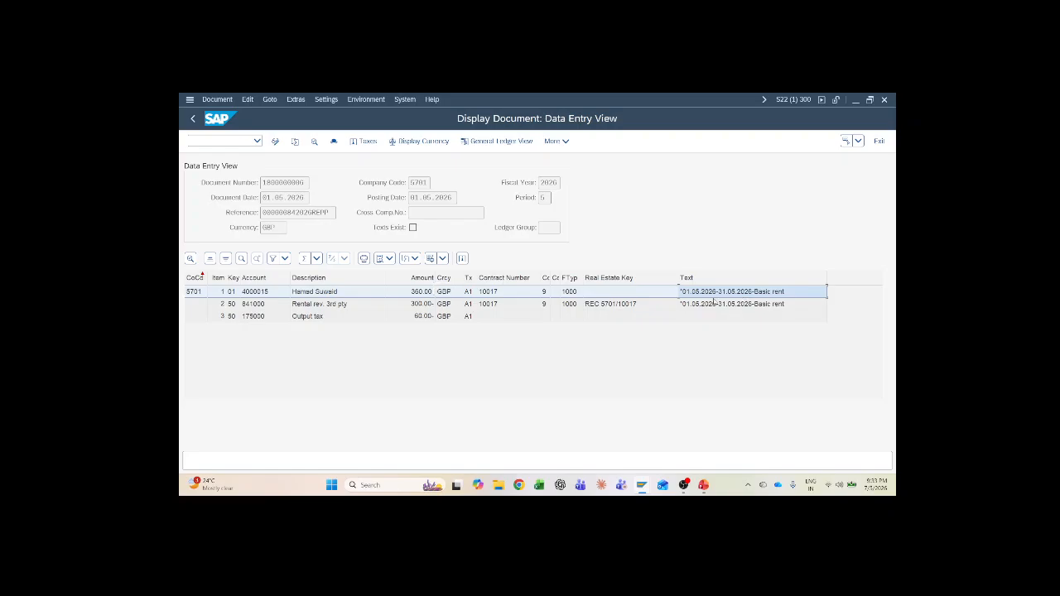
click(422, 319)
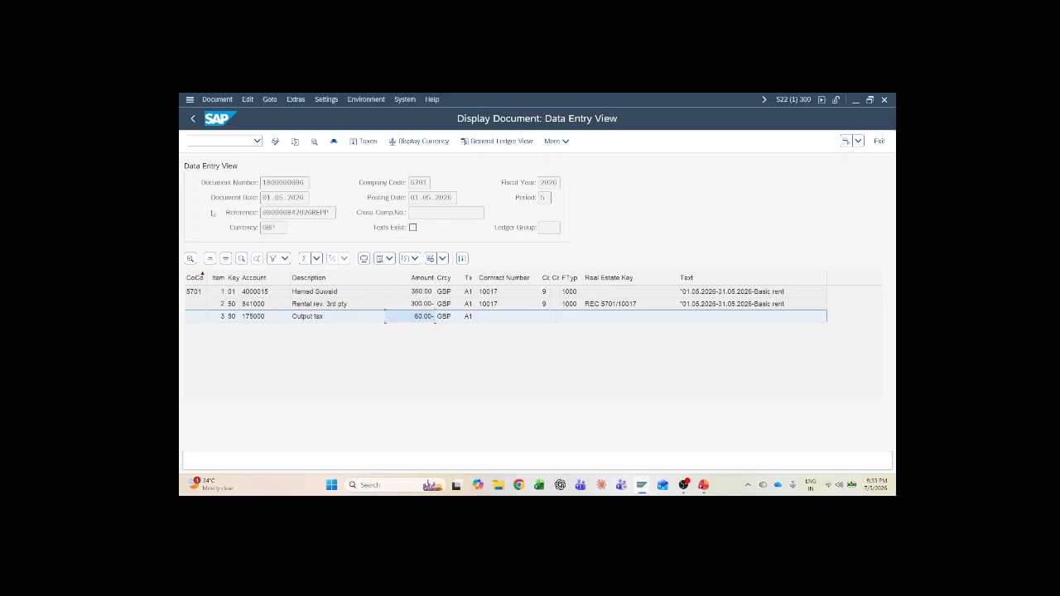
click(193, 118)
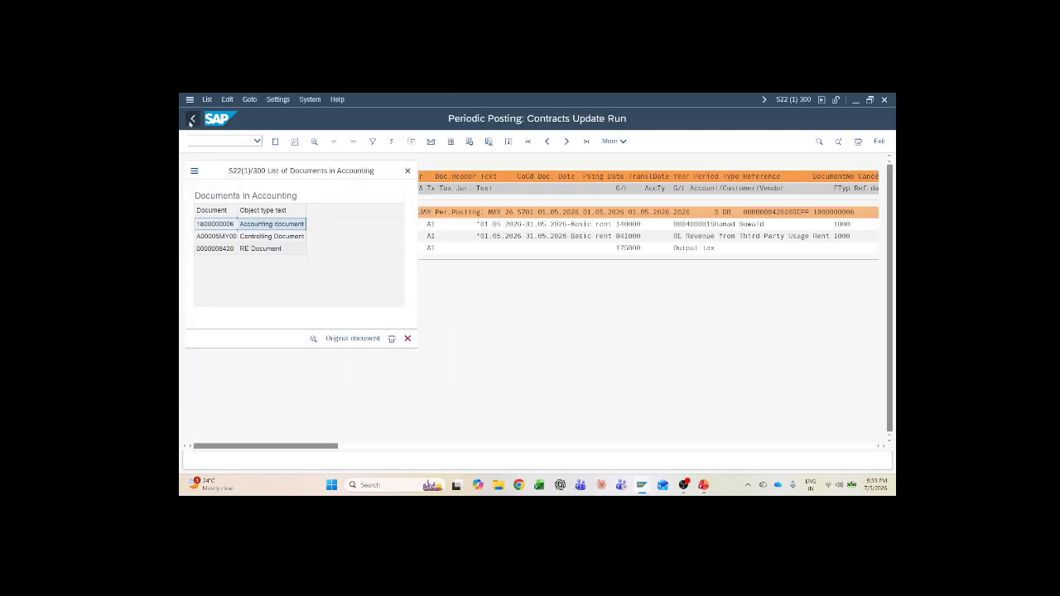
click(407, 170)
Leave the periodic posting and start transaction RERAIV to create invoices for rent
click(193, 118)
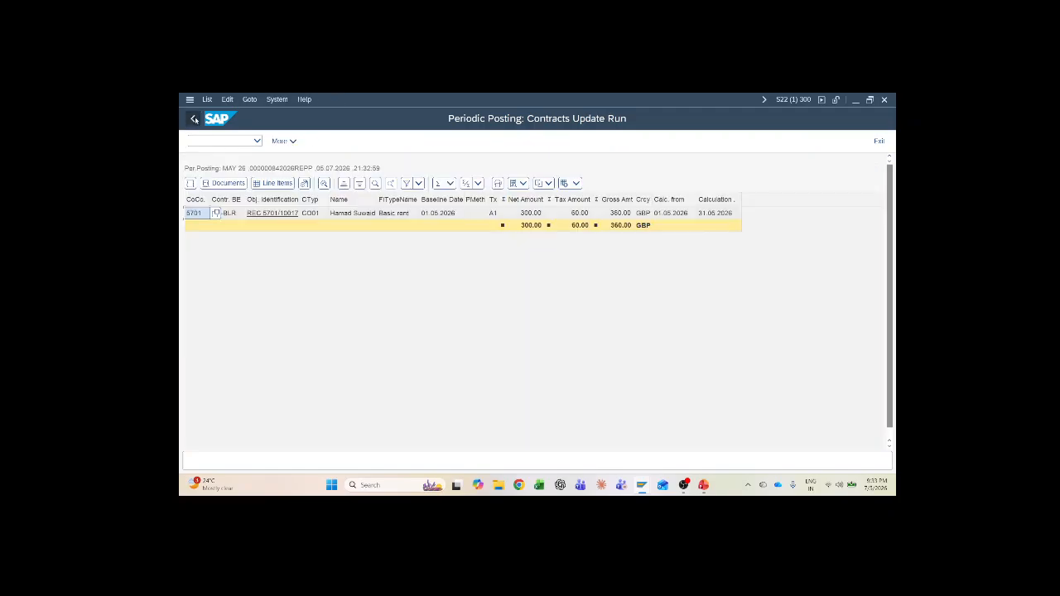
click(193, 119)
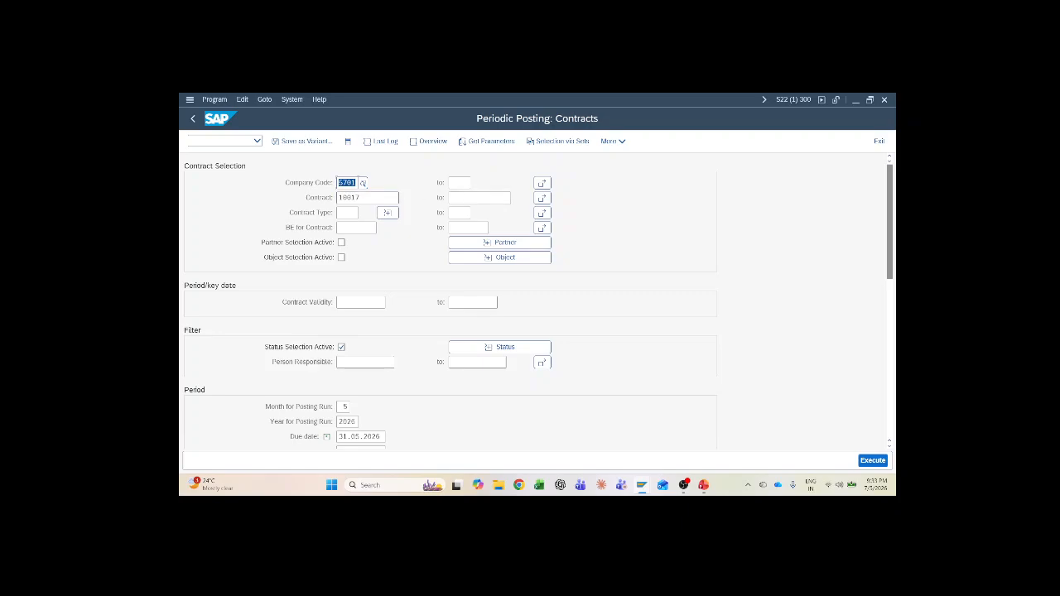
click(377, 198)
click(348, 212)
click(193, 120)
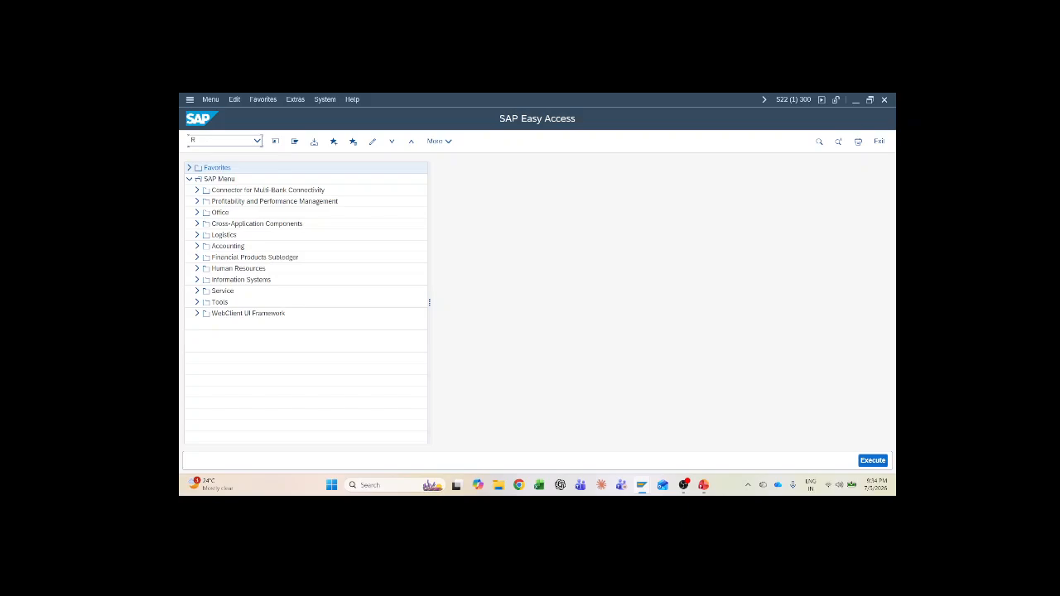
text(RERAIV)
key(Return)
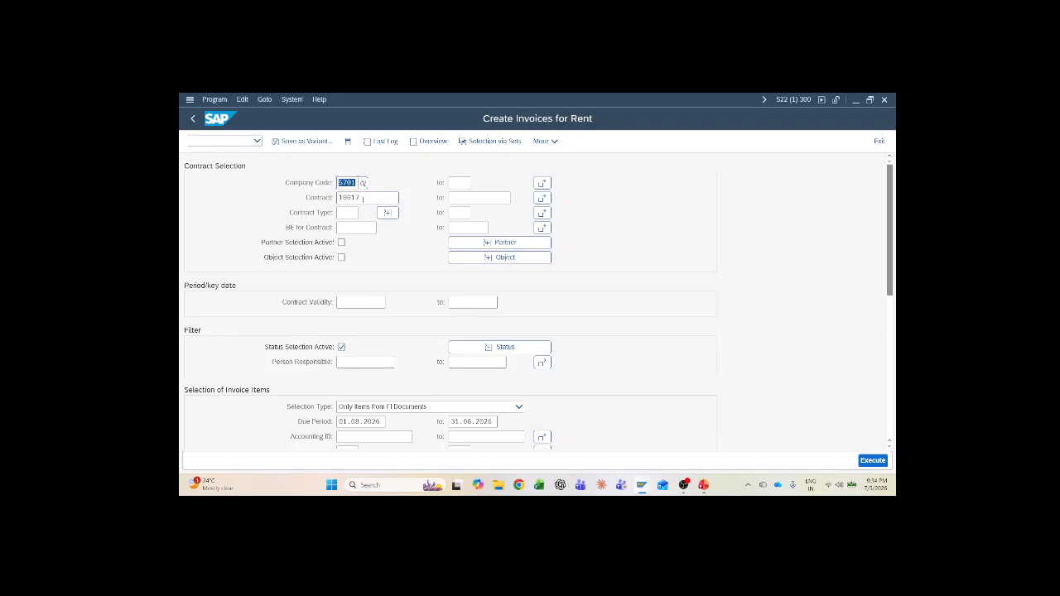
Set the due period of the invoice items to 01.05.2026 to 31.05.2026
scroll(363, 199, down, 3)
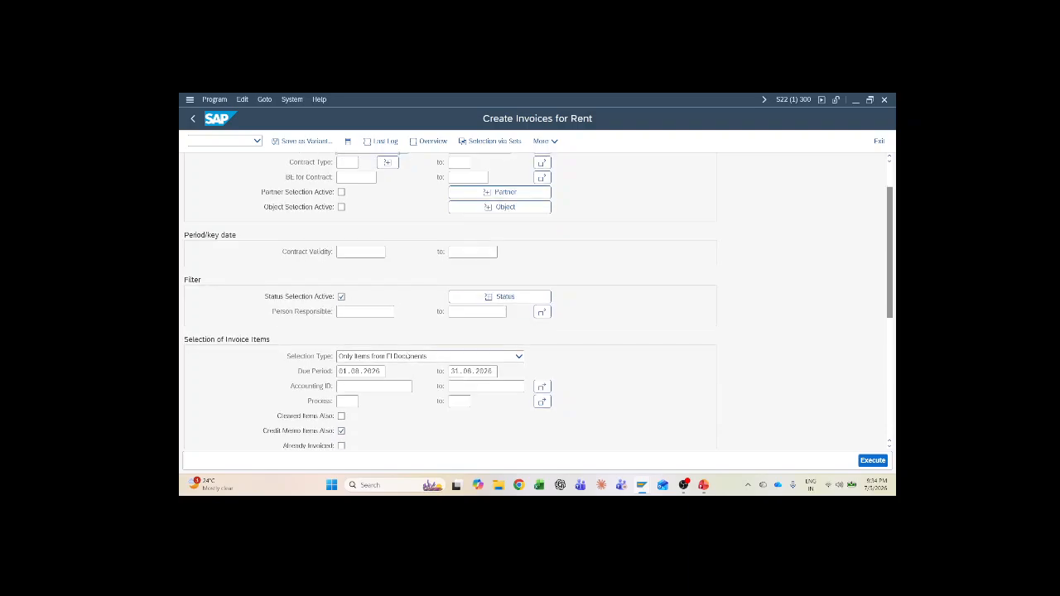
scroll(389, 332, down, 1)
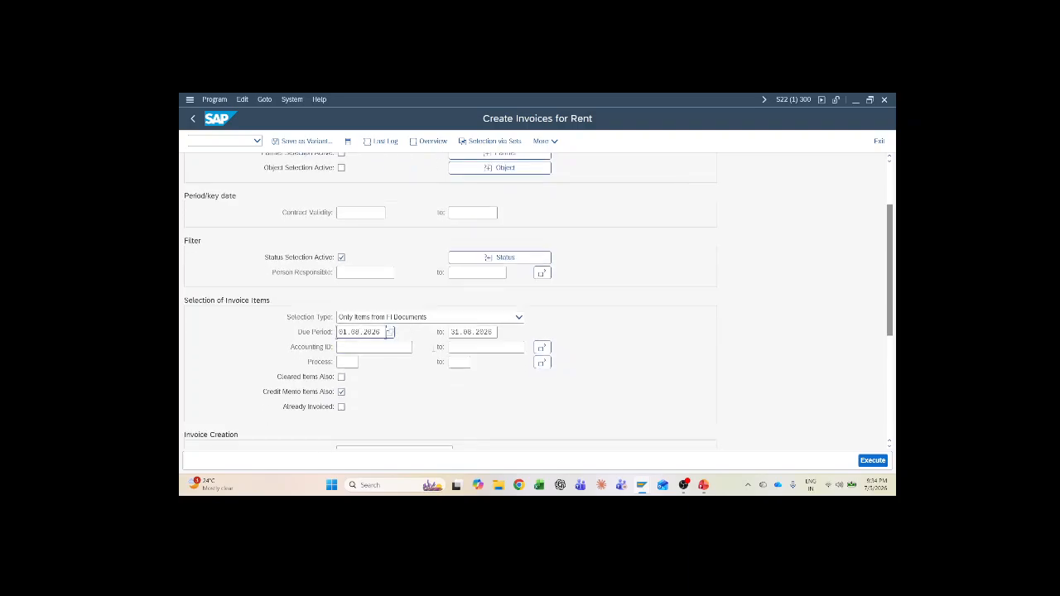
key(BackSpace)
text(5)
key(Tab)
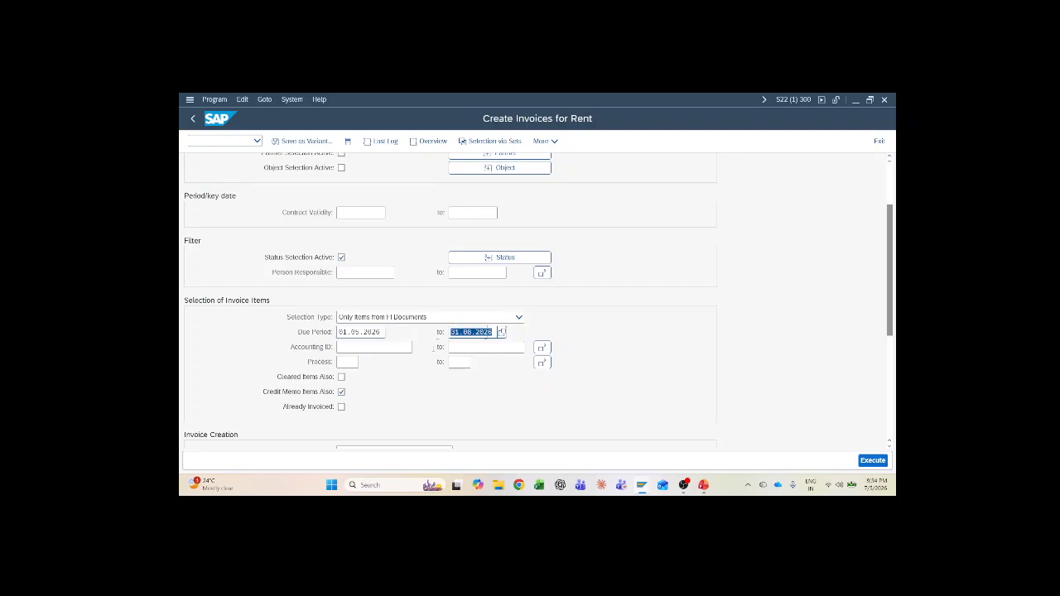
text(31.05.2026)
key(Return)
Run the rent invoice creation in Simulation mode, check the invoice overview and return to the selection screen
scroll(433, 348, down, 3)
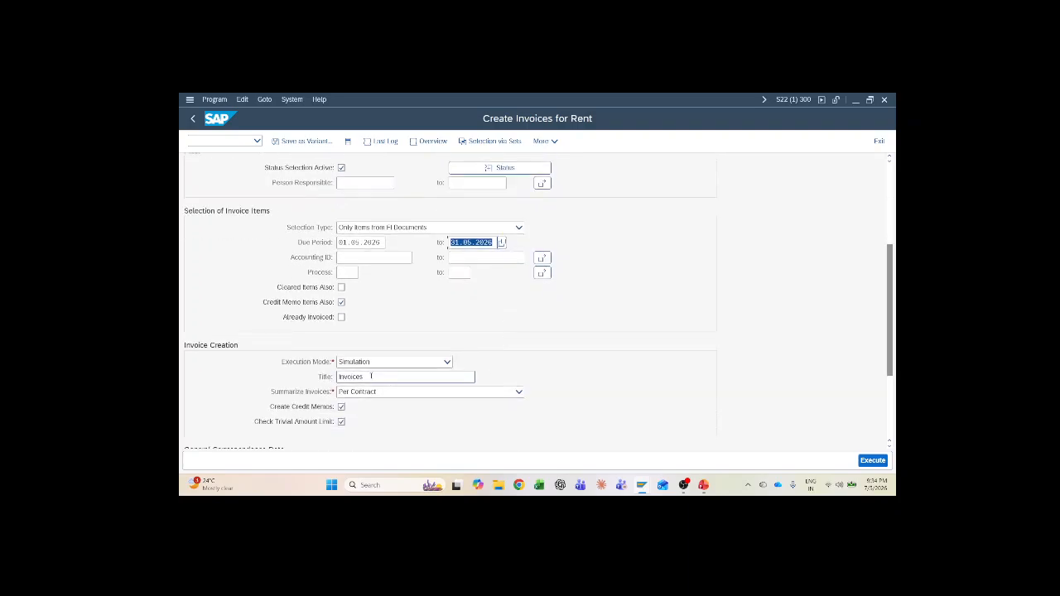
click(872, 460)
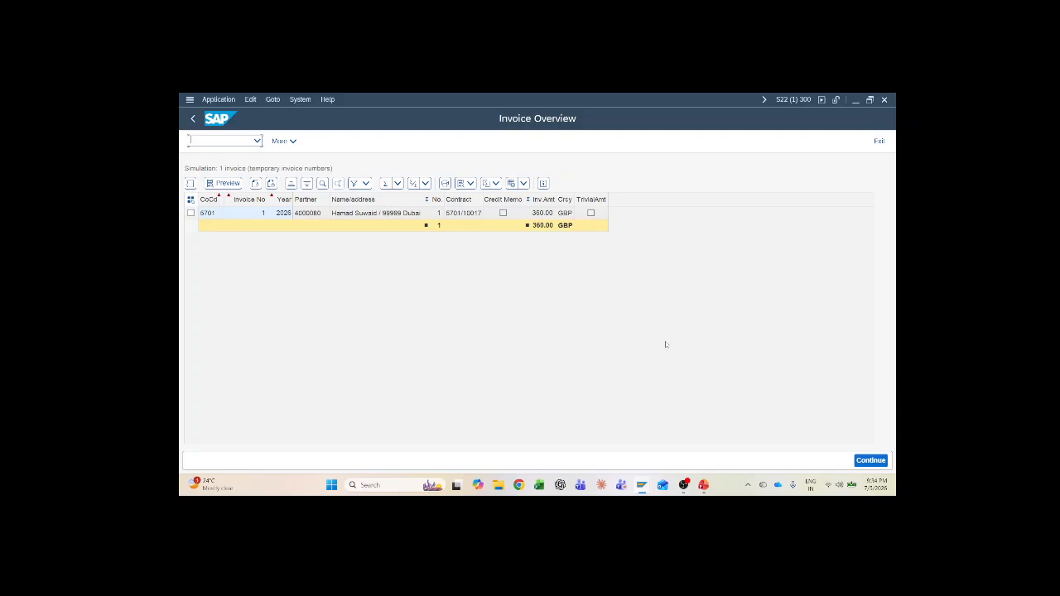
click(193, 118)
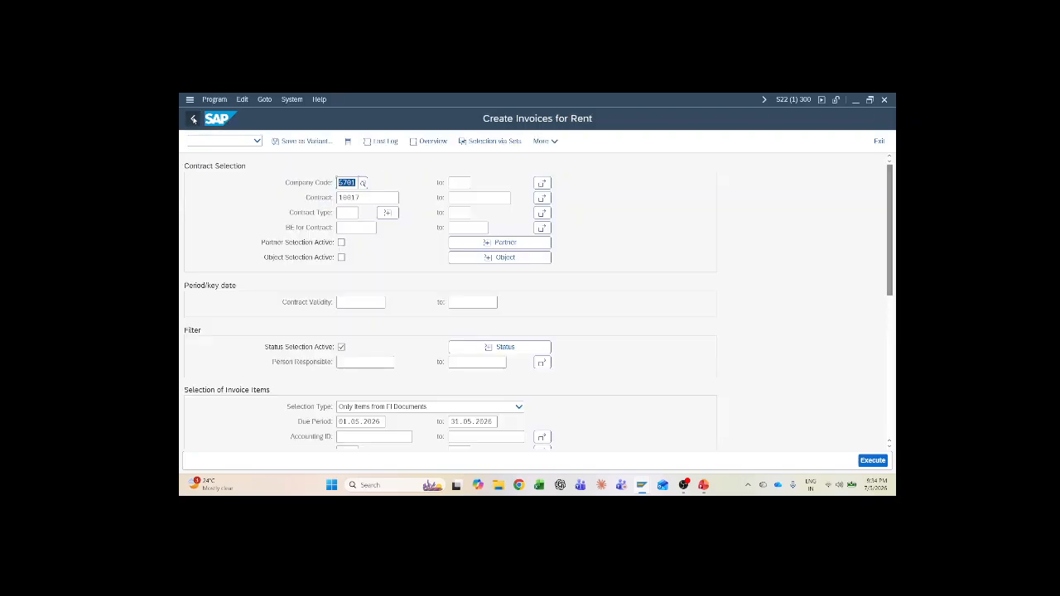
Change the execution mode to Update Run, create the rent invoice and check its entry and run ID in the invoice overview
scroll(363, 386, down, 3)
scroll(363, 387, down, 3)
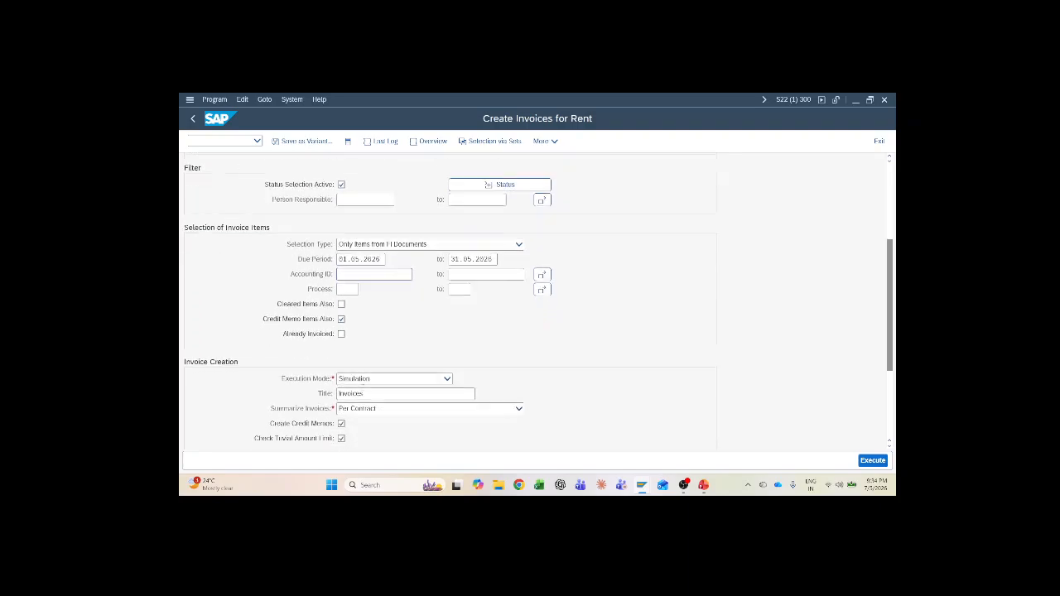
click(363, 365)
click(363, 393)
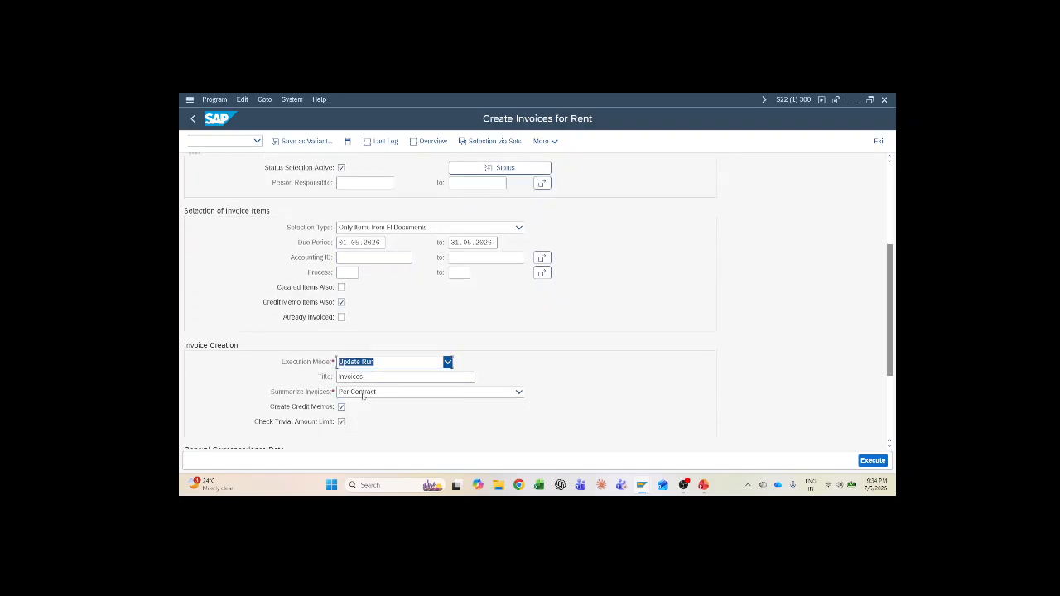
click(870, 460)
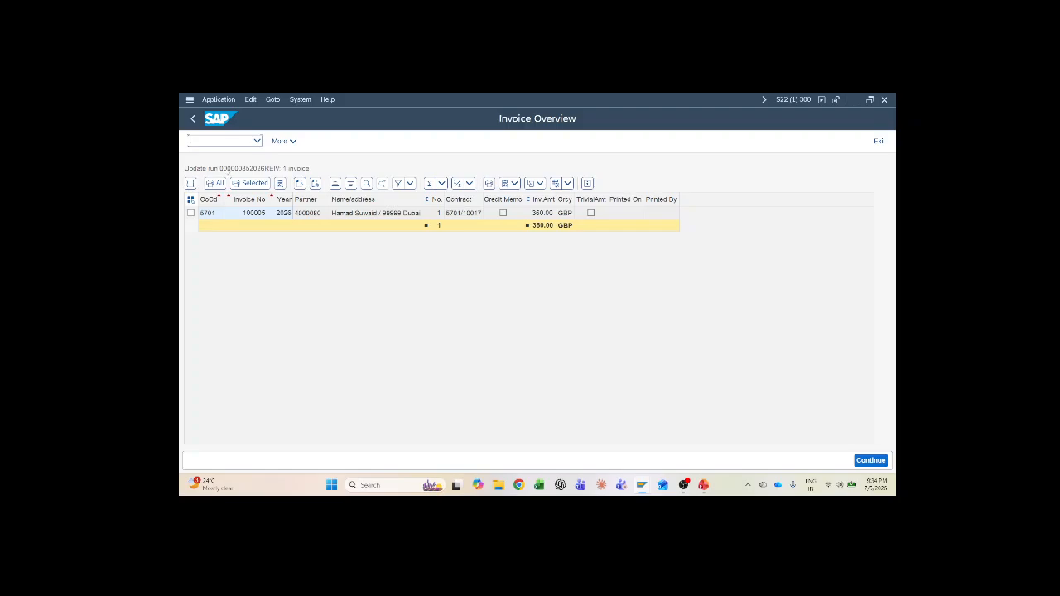
click(220, 170)
text(5701)
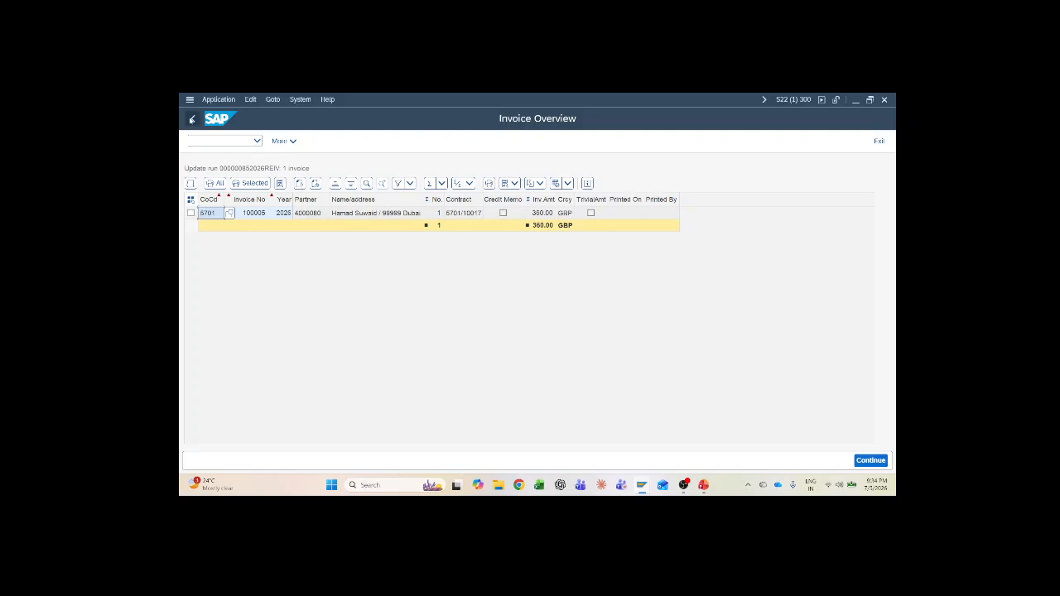
Leave the invoice creation and start transaction RECPA520 for invoice correspondence
click(192, 120)
click(192, 119)
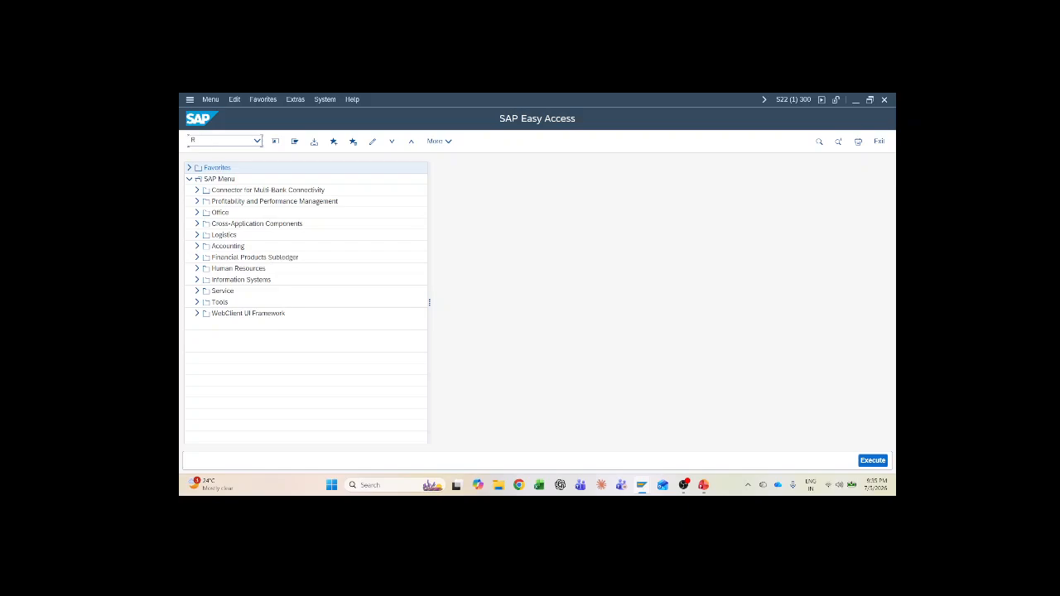
text(RECPA520)
key(Return)
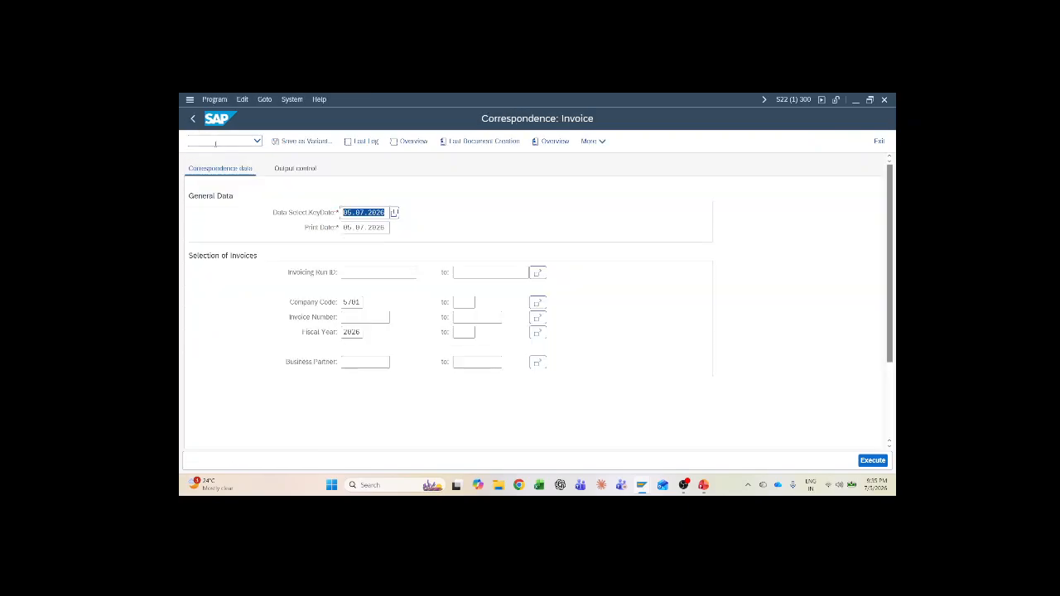
click(389, 278)
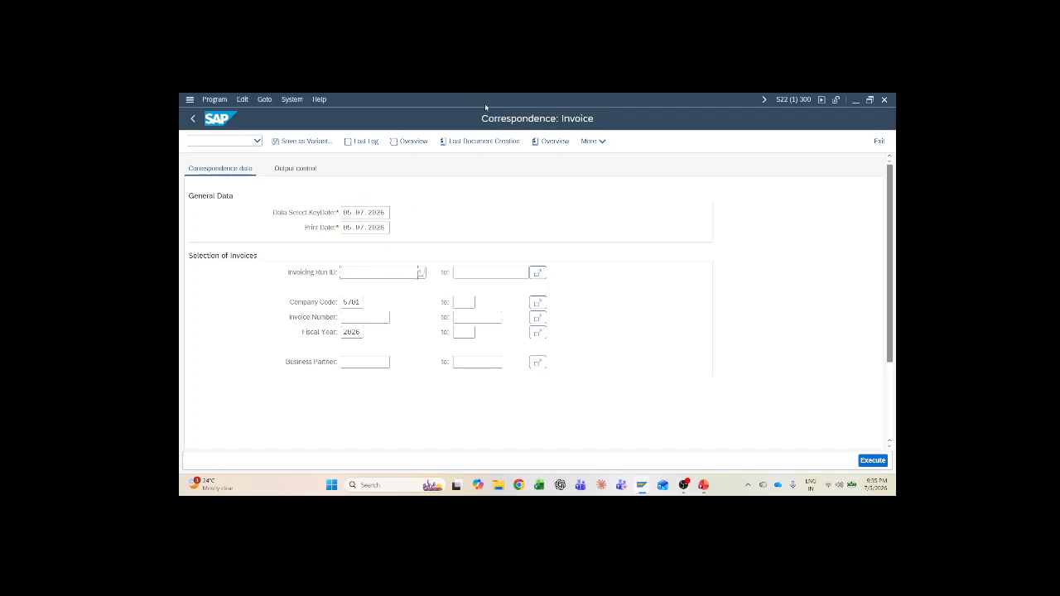
click(420, 272)
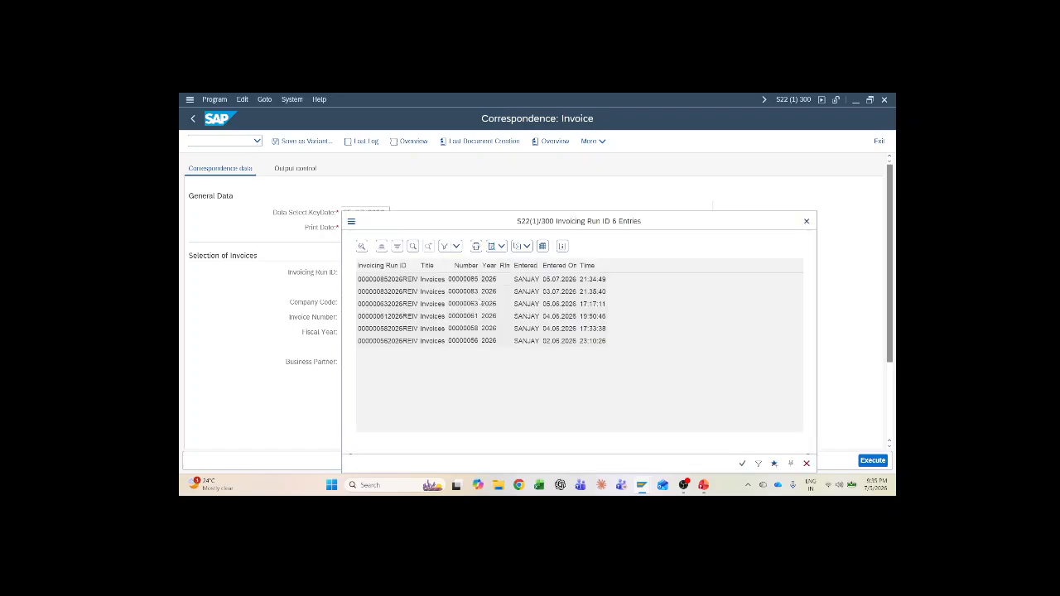
double_click(531, 282)
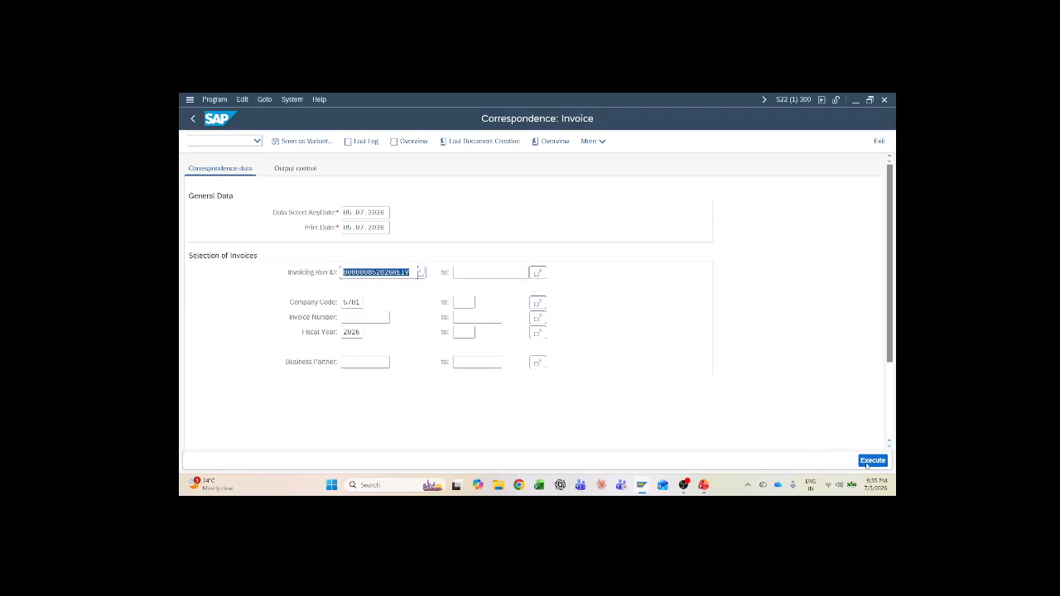
key(F8)
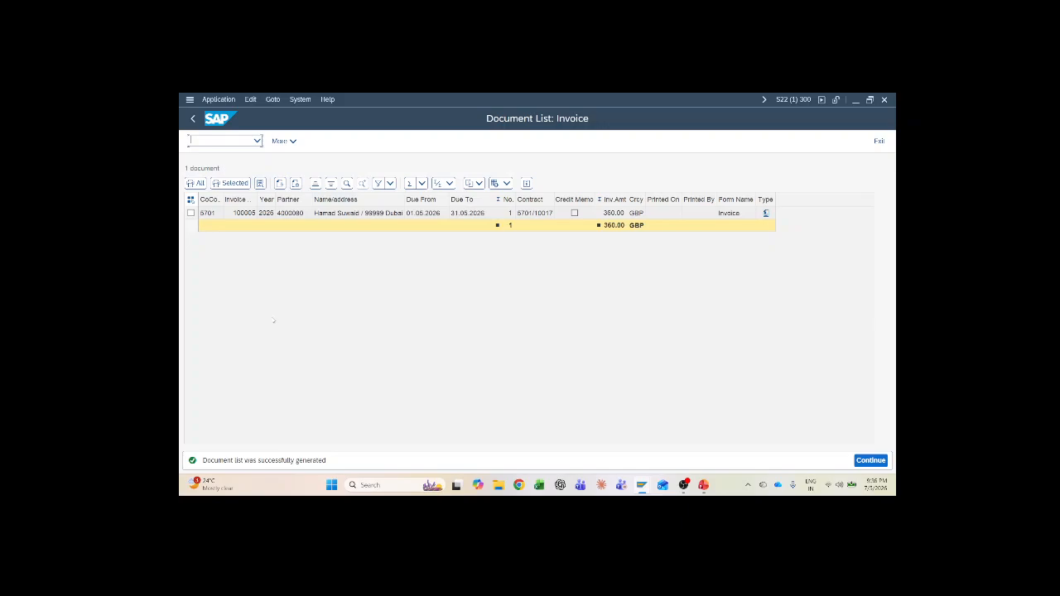
Switch to the SAP RE-FX Lease Out presentation in PowerPoint and display its title slide
click(705, 485)
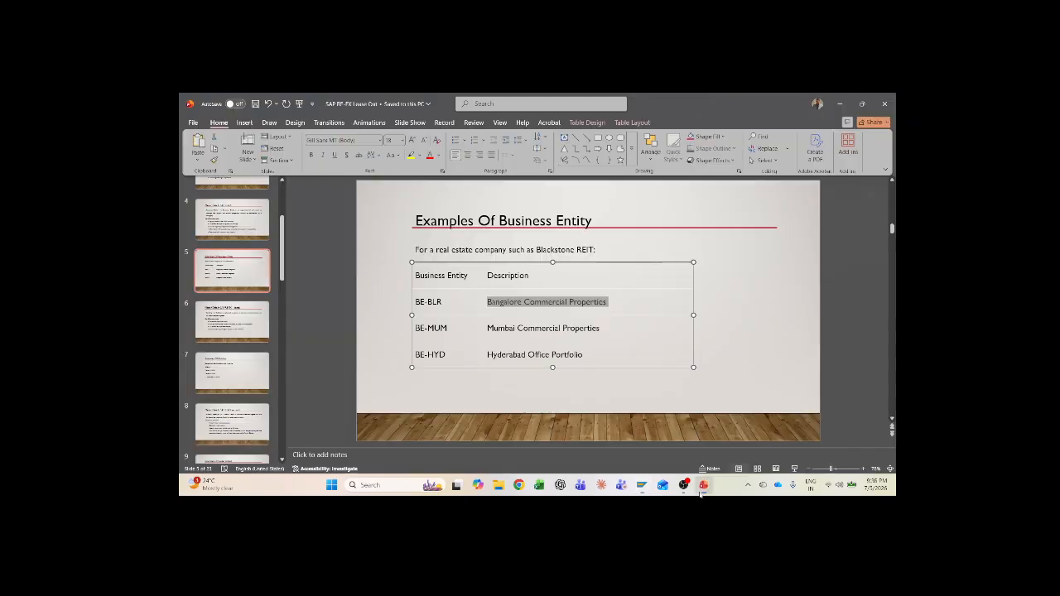
scroll(249, 260, up, 3)
click(231, 204)
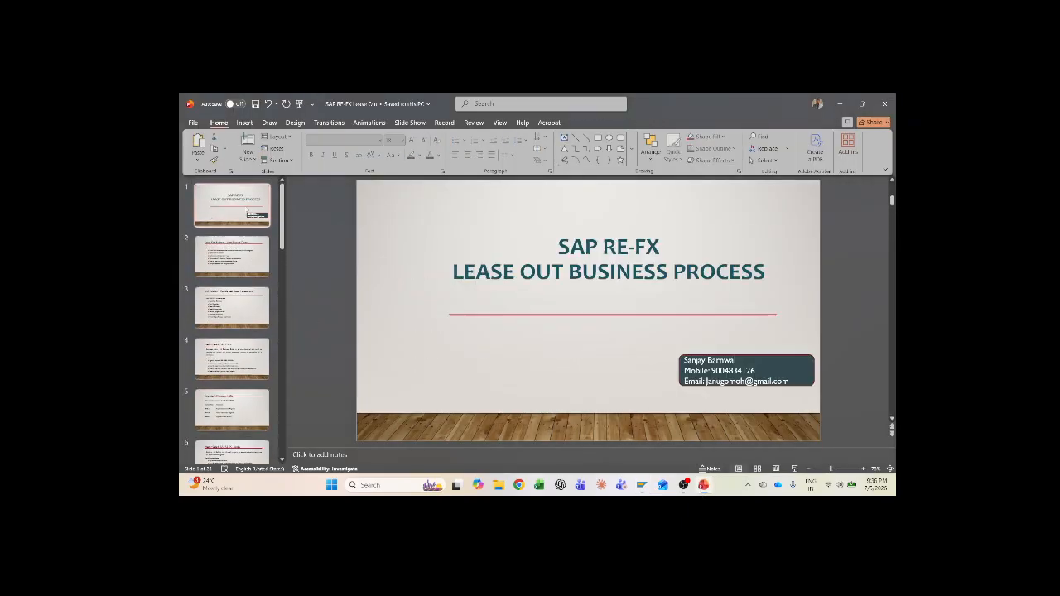